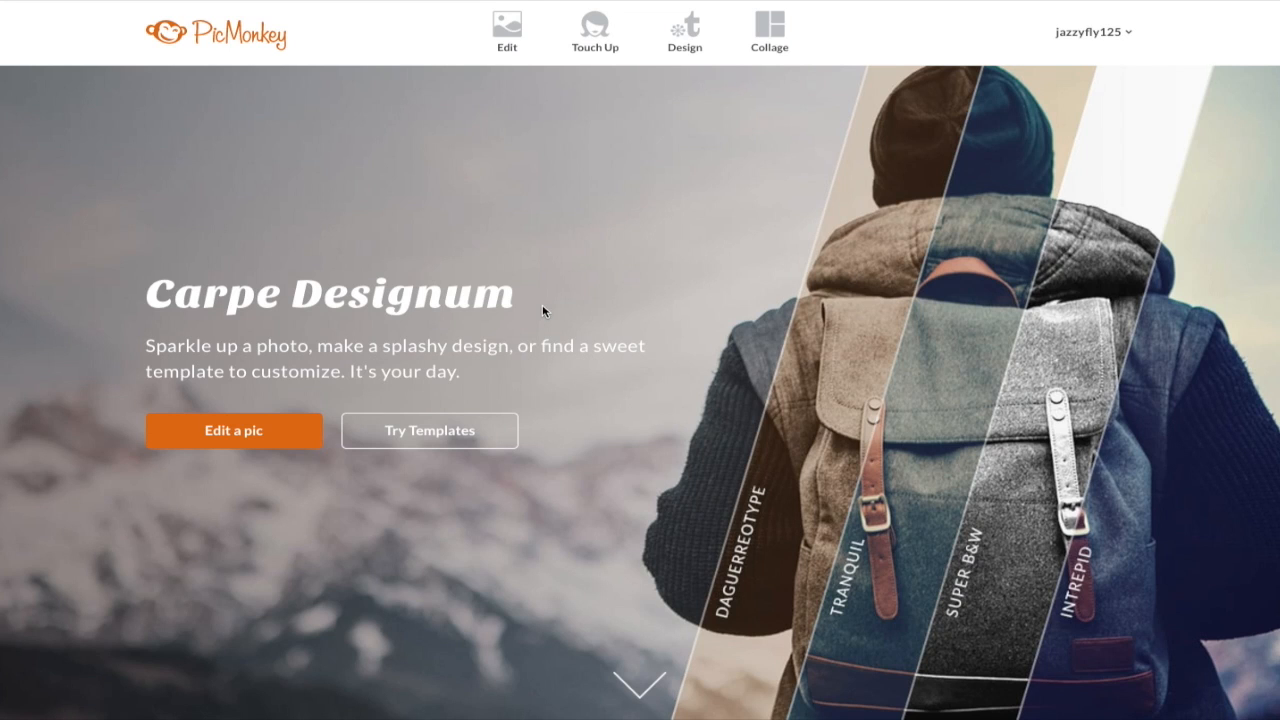
# Step: Open IMG_2691.JPG in the PicMonkey editor and show the Touch Up tools
pyautogui.click(509, 27)
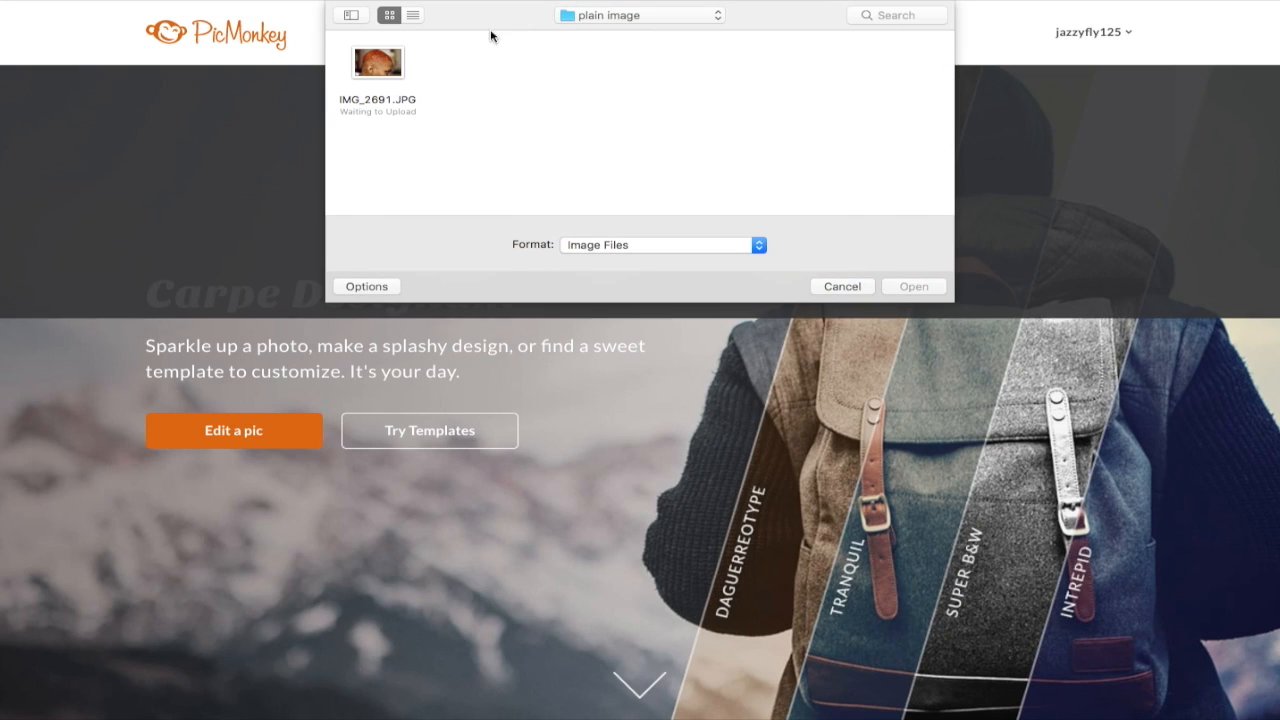
pyautogui.click(380, 68)
pyautogui.click(910, 287)
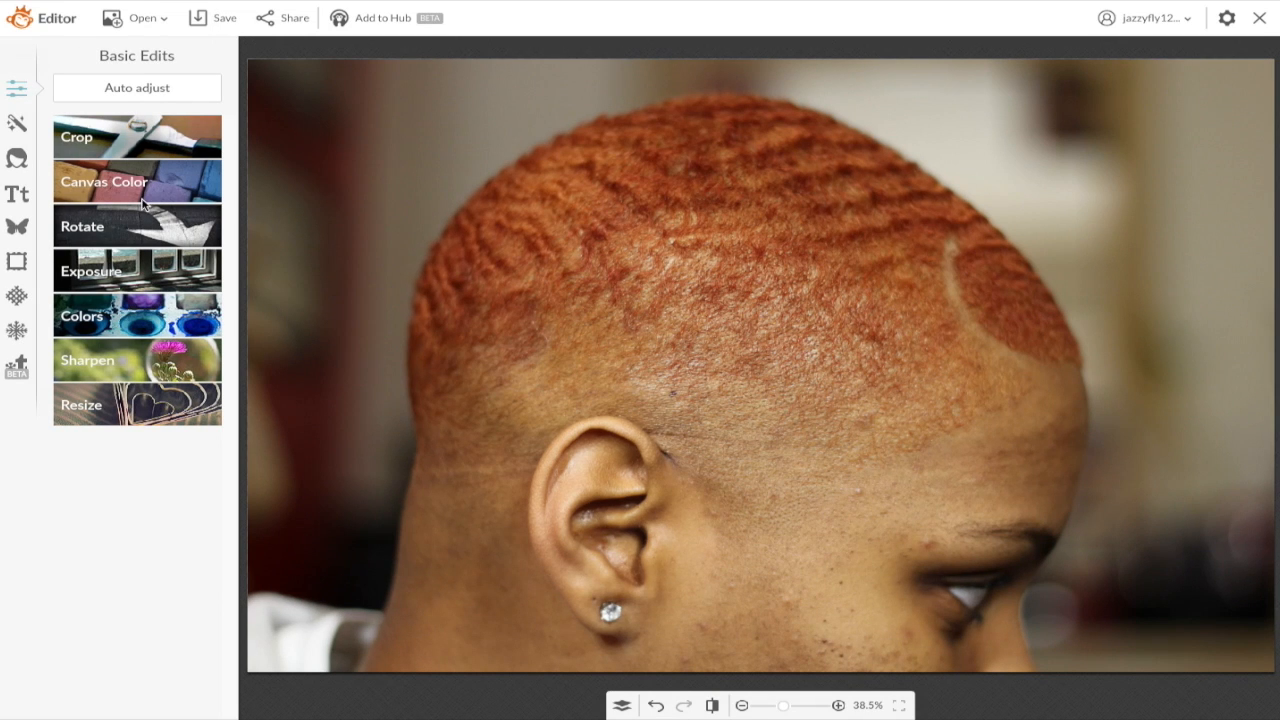
pyautogui.click(14, 162)
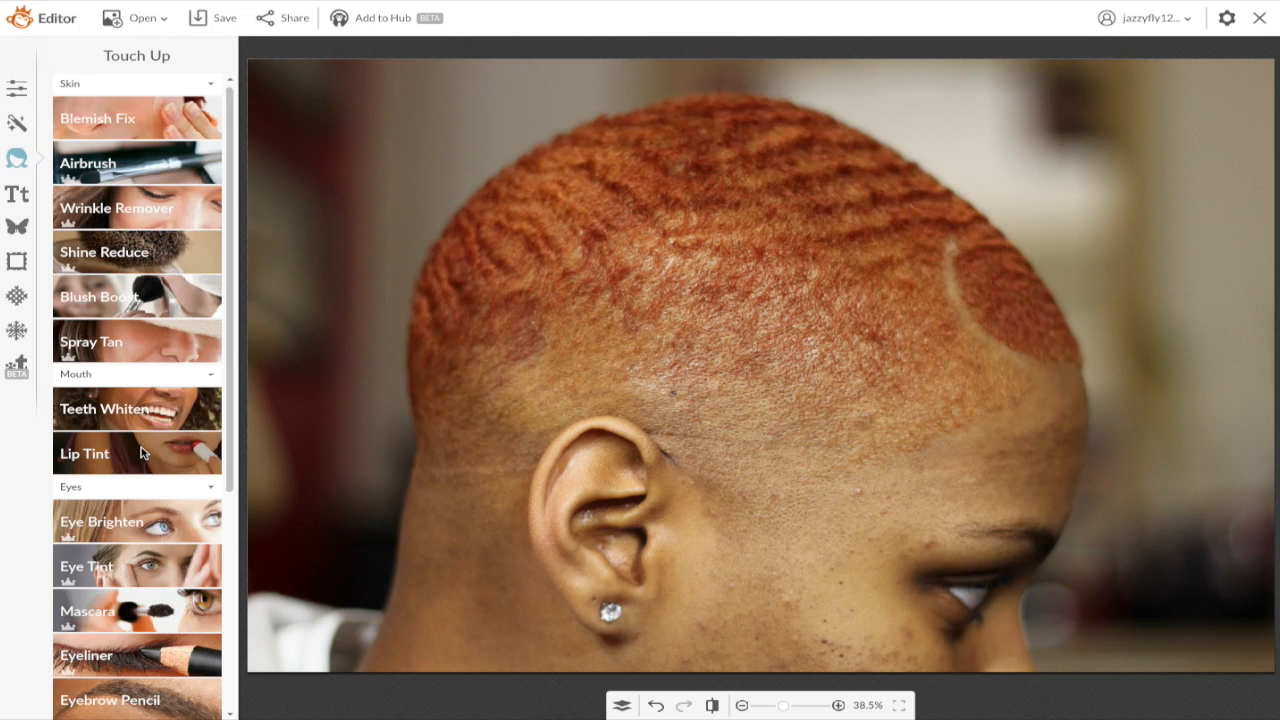
# Step: Paint a custom orange Lip Tint over the hair with brush size 221
pyautogui.click(141, 453)
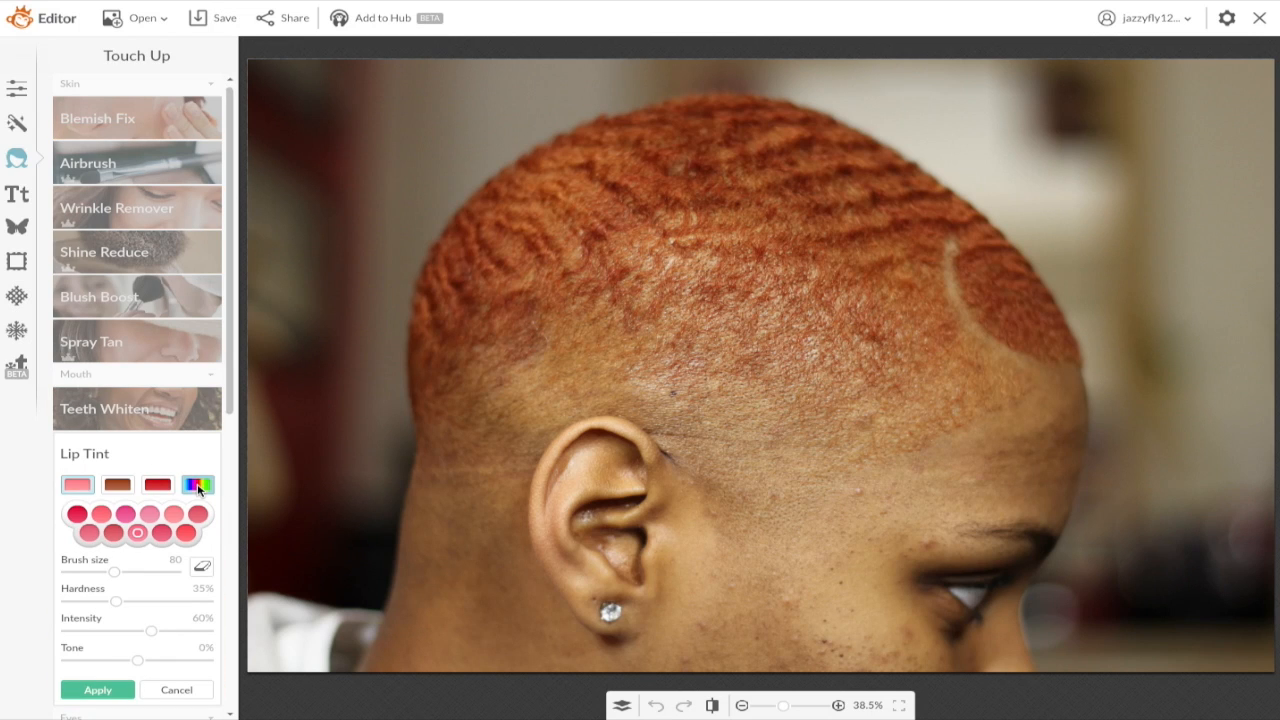
pyautogui.click(197, 485)
pyautogui.moveTo(127, 526); pyautogui.dragTo(129, 537)
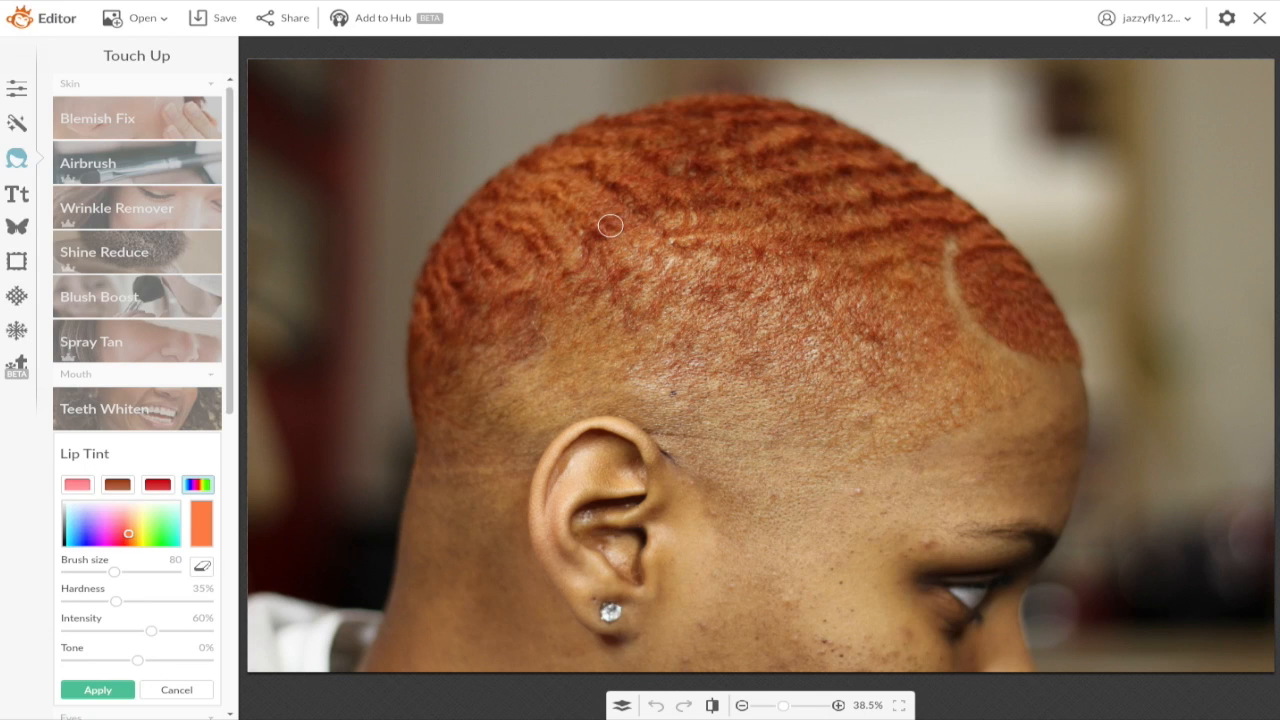
pyautogui.moveTo(111, 575); pyautogui.dragTo(144, 571)
pyautogui.moveTo(763, 220)
pyautogui.mouseDown()
pyautogui.moveTo(710, 226)
pyautogui.moveTo(737, 137)
pyautogui.moveTo(716, 144)
pyautogui.moveTo(708, 116)
pyautogui.moveTo(525, 176)
pyautogui.moveTo(485, 217)
pyautogui.moveTo(448, 292)
pyautogui.moveTo(453, 365)
pyautogui.moveTo(552, 239)
pyautogui.moveTo(646, 199)
pyautogui.moveTo(503, 297)
pyautogui.moveTo(444, 429)
pyautogui.moveTo(442, 353)
pyautogui.moveTo(456, 331)
pyautogui.moveTo(732, 182)
pyautogui.moveTo(687, 162)
pyautogui.moveTo(801, 144)
pyautogui.moveTo(774, 123)
pyautogui.moveTo(961, 223)
pyautogui.moveTo(1063, 360)
pyautogui.moveTo(861, 446)
pyautogui.moveTo(938, 314)
pyautogui.moveTo(986, 327)
pyautogui.moveTo(981, 346)
pyautogui.moveTo(922, 253)
pyautogui.moveTo(829, 359)
pyautogui.moveTo(935, 224)
pyautogui.moveTo(877, 367)
pyautogui.moveTo(829, 380)
pyautogui.moveTo(753, 306)
pyautogui.moveTo(783, 289)
pyautogui.moveTo(801, 236)
pyautogui.moveTo(842, 206)
pyautogui.moveTo(861, 243)
pyautogui.moveTo(740, 178)
pyautogui.moveTo(753, 230)
pyautogui.moveTo(617, 290)
pyautogui.moveTo(756, 326)
pyautogui.moveTo(813, 367)
pyautogui.moveTo(694, 337)
pyautogui.moveTo(794, 407)
pyautogui.moveTo(631, 345)
pyautogui.moveTo(553, 332)
pyautogui.moveTo(512, 349)
pyautogui.moveTo(491, 380)
pyautogui.moveTo(474, 457)
pyautogui.moveTo(662, 378)
pyautogui.moveTo(740, 425)
pyautogui.moveTo(648, 455)
pyautogui.moveTo(509, 434)
pyautogui.moveTo(480, 532)
pyautogui.mouseUp()
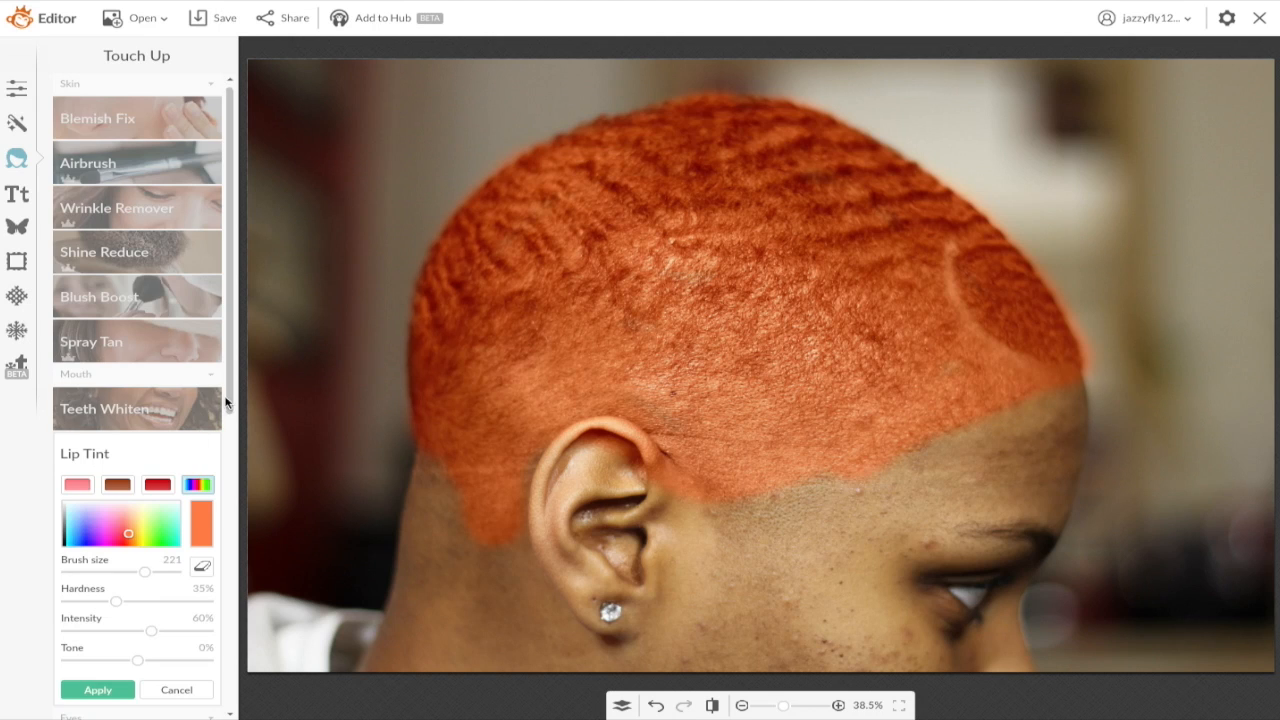
# Step: Lower the tint intensity and switch to the tint eraser, sizing it from 33 to 312
pyautogui.scroll(-5, 226, 403)
pyautogui.scroll(3, 151, 349)
pyautogui.moveTo(151, 349); pyautogui.dragTo(106, 347)
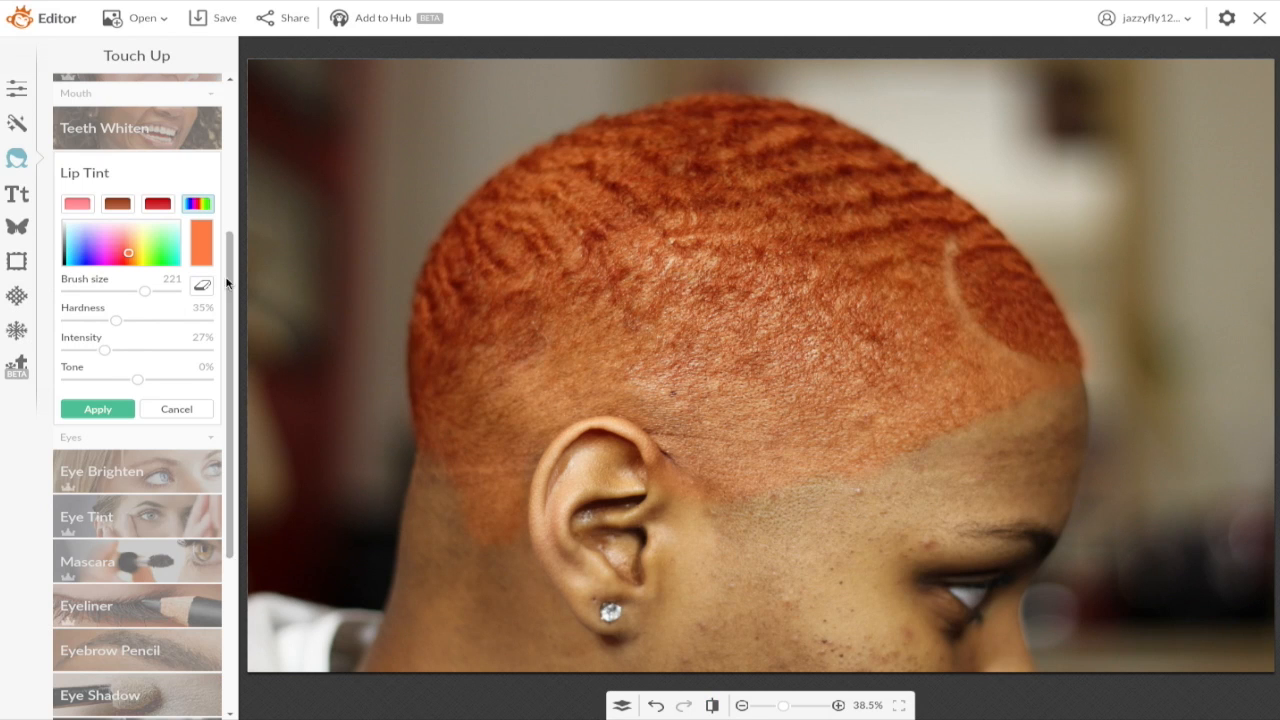
pyautogui.click(201, 286)
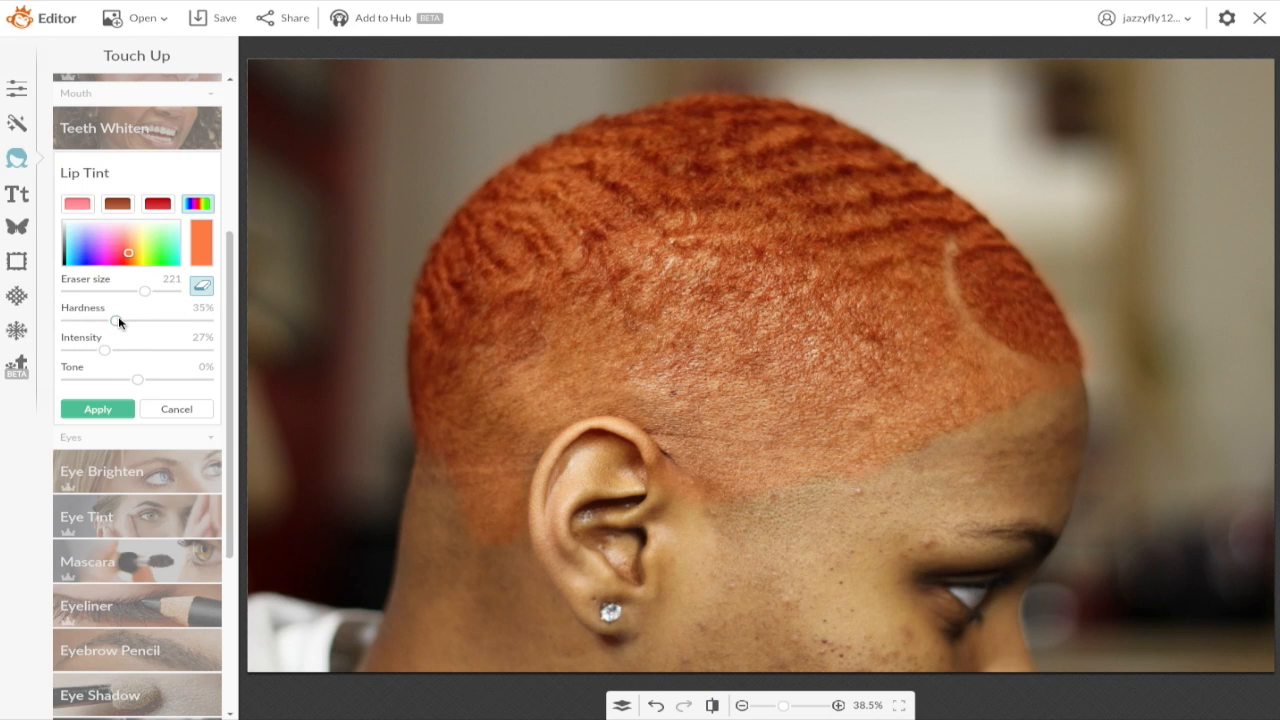
pyautogui.moveTo(145, 292); pyautogui.dragTo(94, 291)
pyautogui.moveTo(96, 291); pyautogui.dragTo(156, 291)
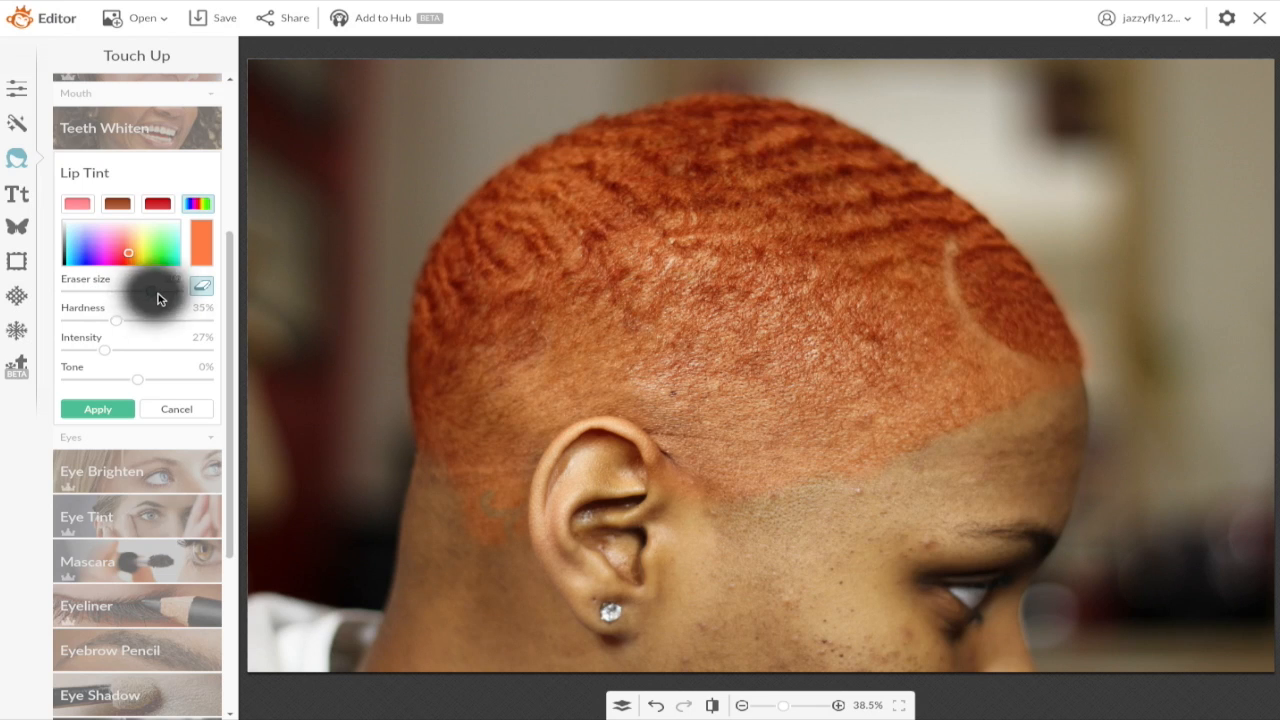
# Step: Apply the orange tint, then place a small four-point Sparkle Stars overlay on the earring
pyautogui.click(108, 412)
pyautogui.click(17, 226)
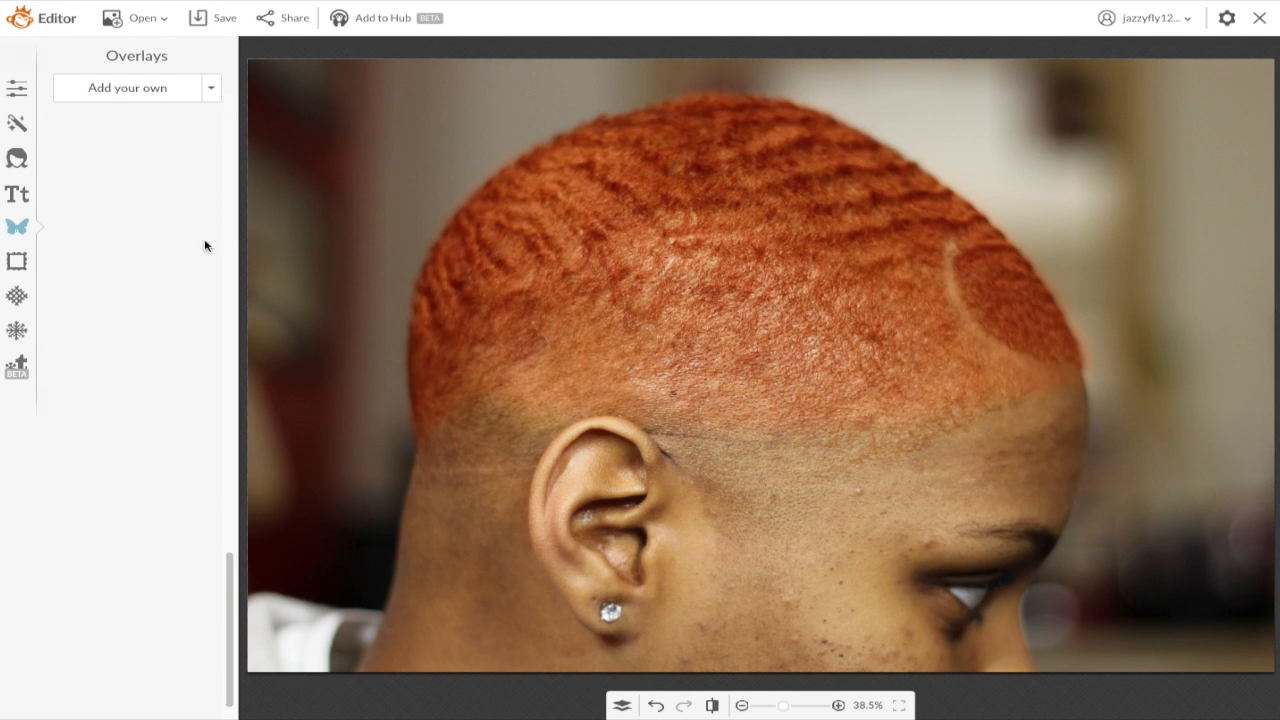
pyautogui.moveTo(232, 223); pyautogui.dragTo(224, 432)
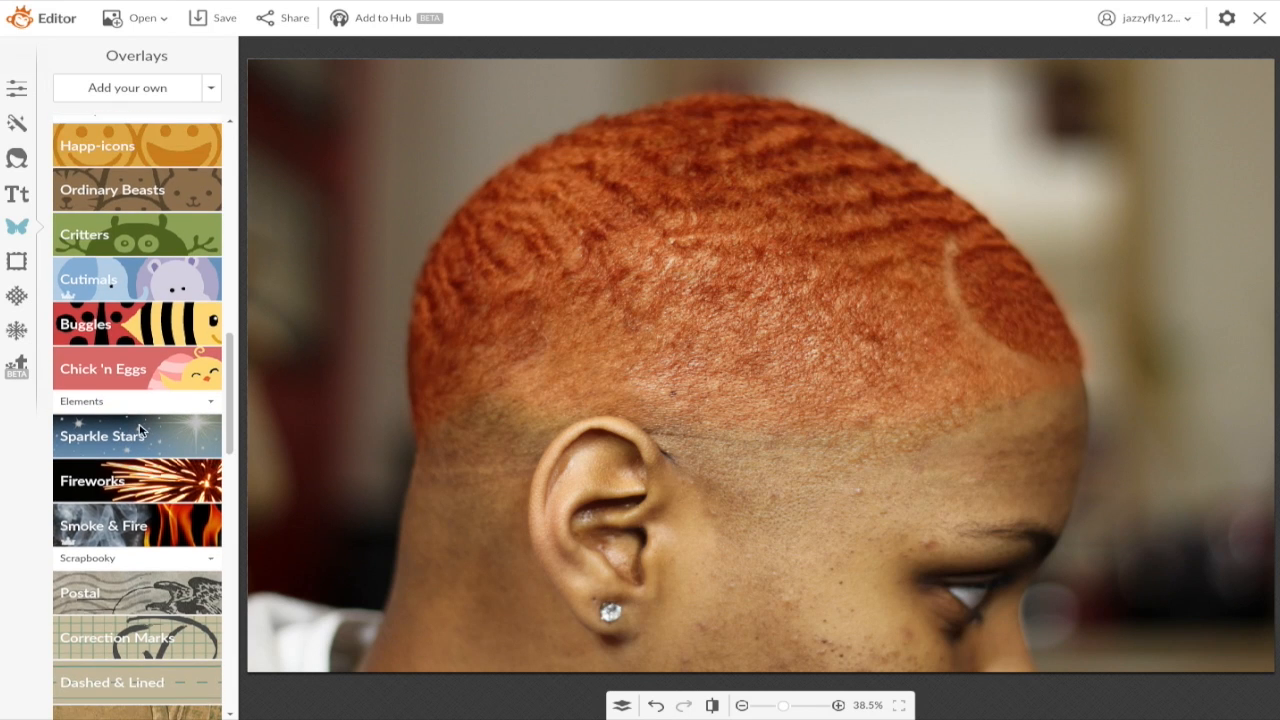
pyautogui.click(141, 430)
pyautogui.click(183, 507)
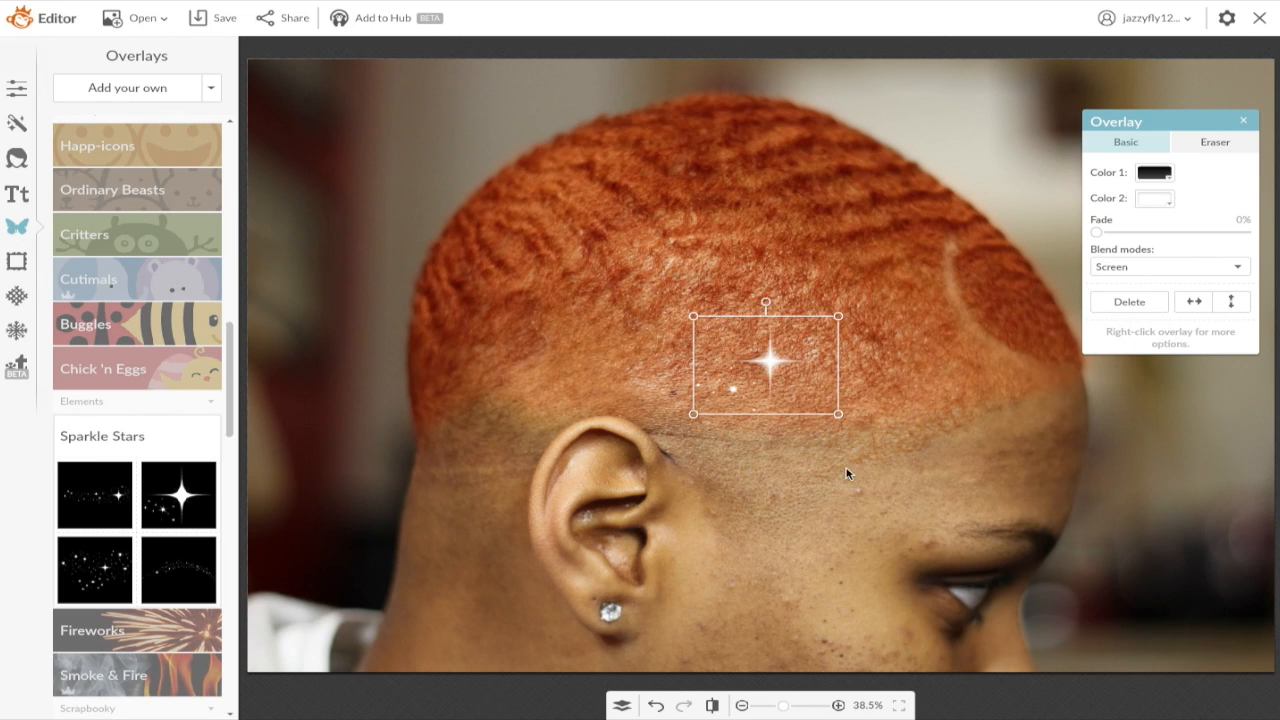
pyautogui.moveTo(837, 416); pyautogui.dragTo(613, 606)
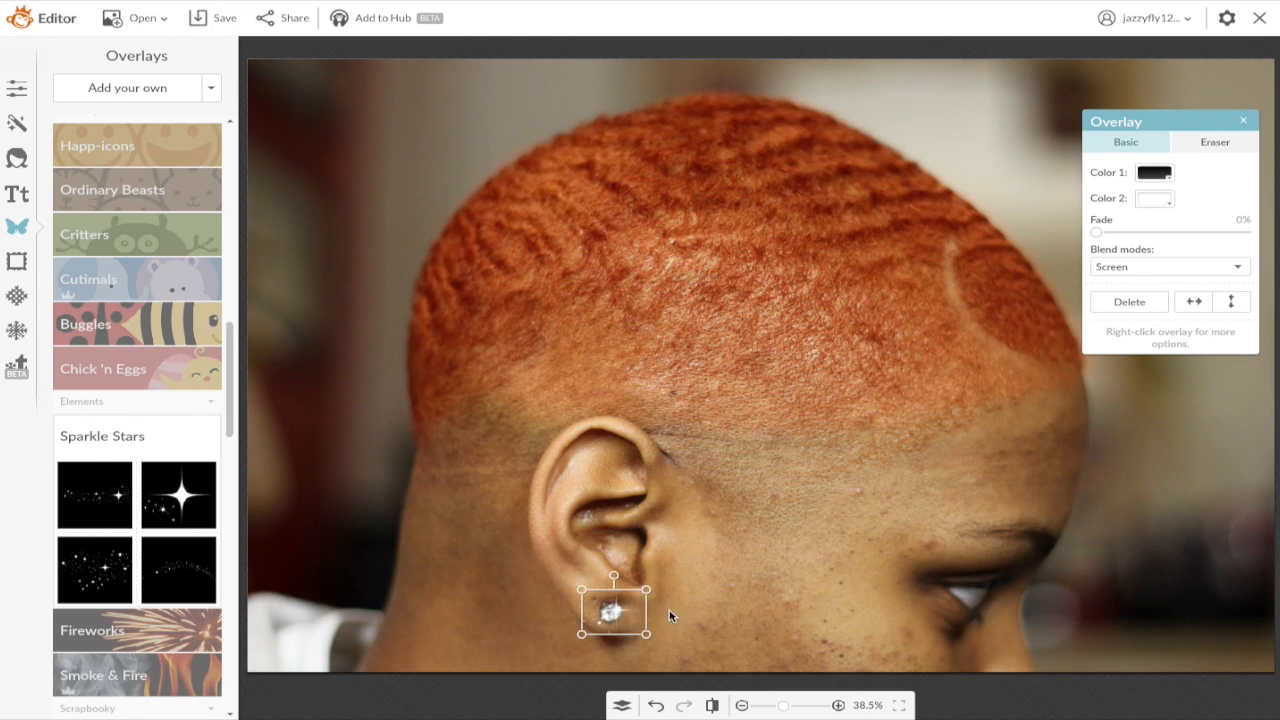
pyautogui.click(700, 505)
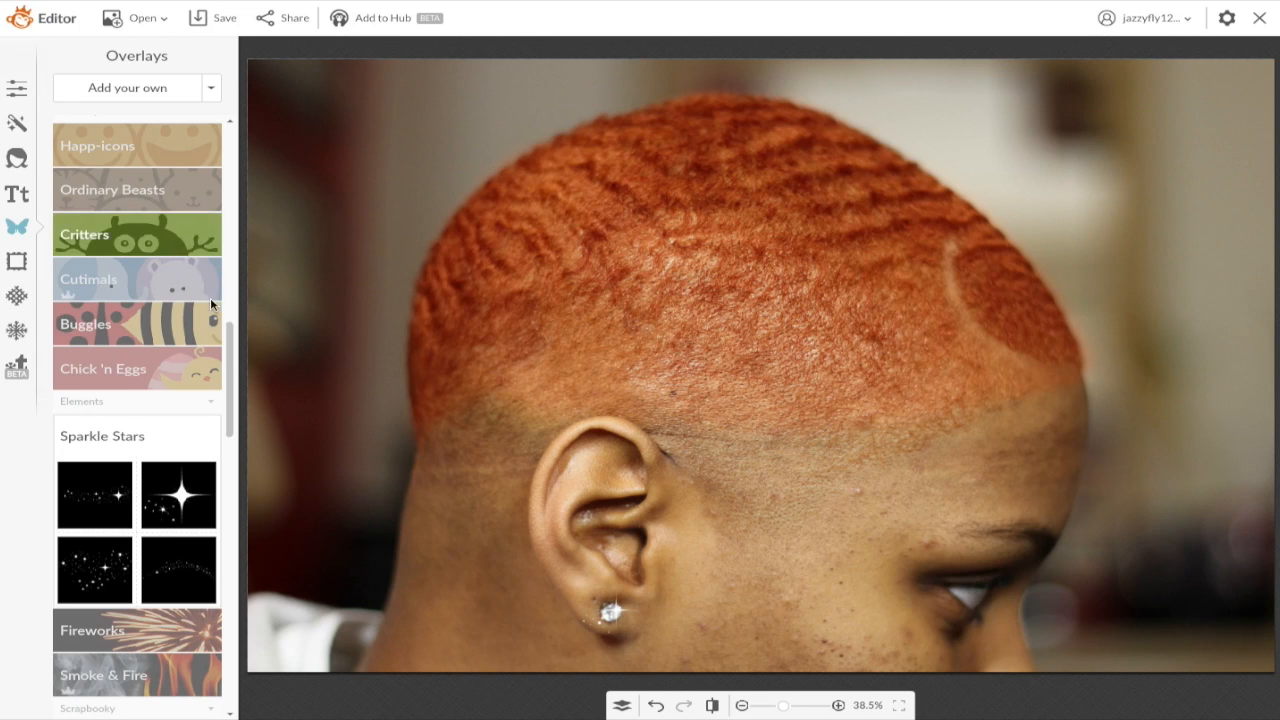
pyautogui.moveTo(230, 380); pyautogui.dragTo(216, 195)
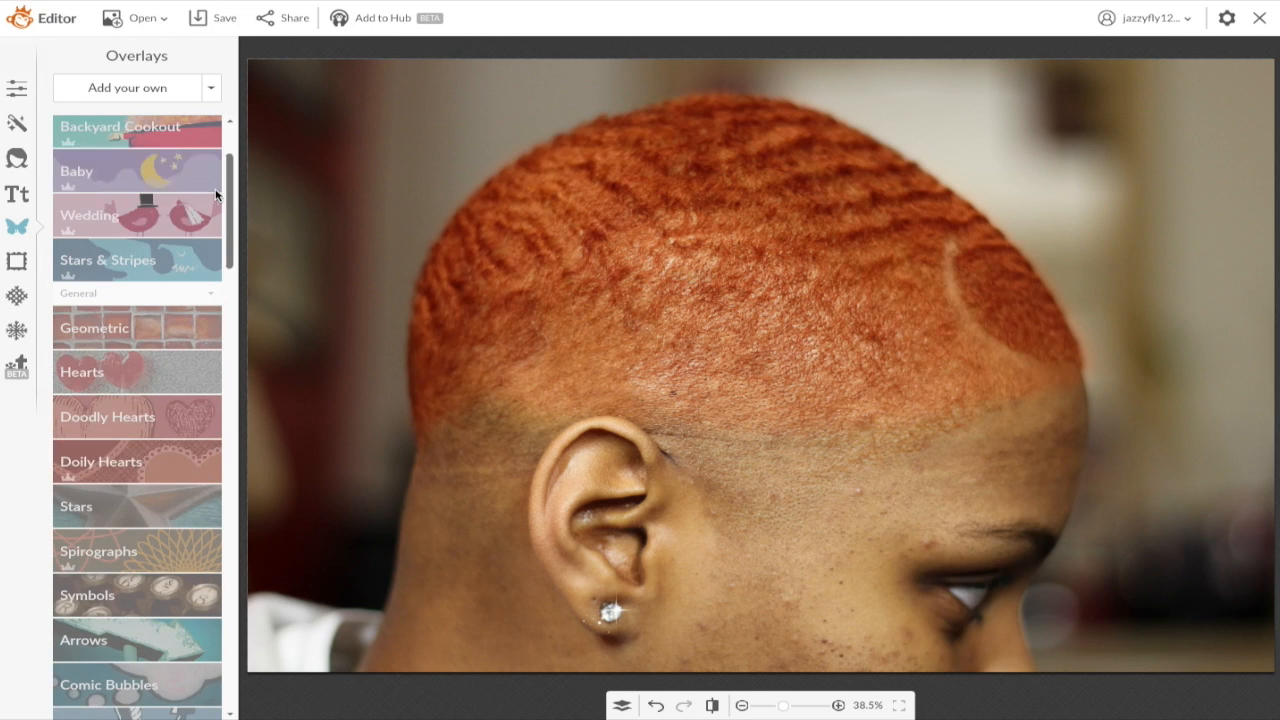
# Step: Brush the Wrinkle Remover at size 319 over the forehead and face
pyautogui.click(20, 160)
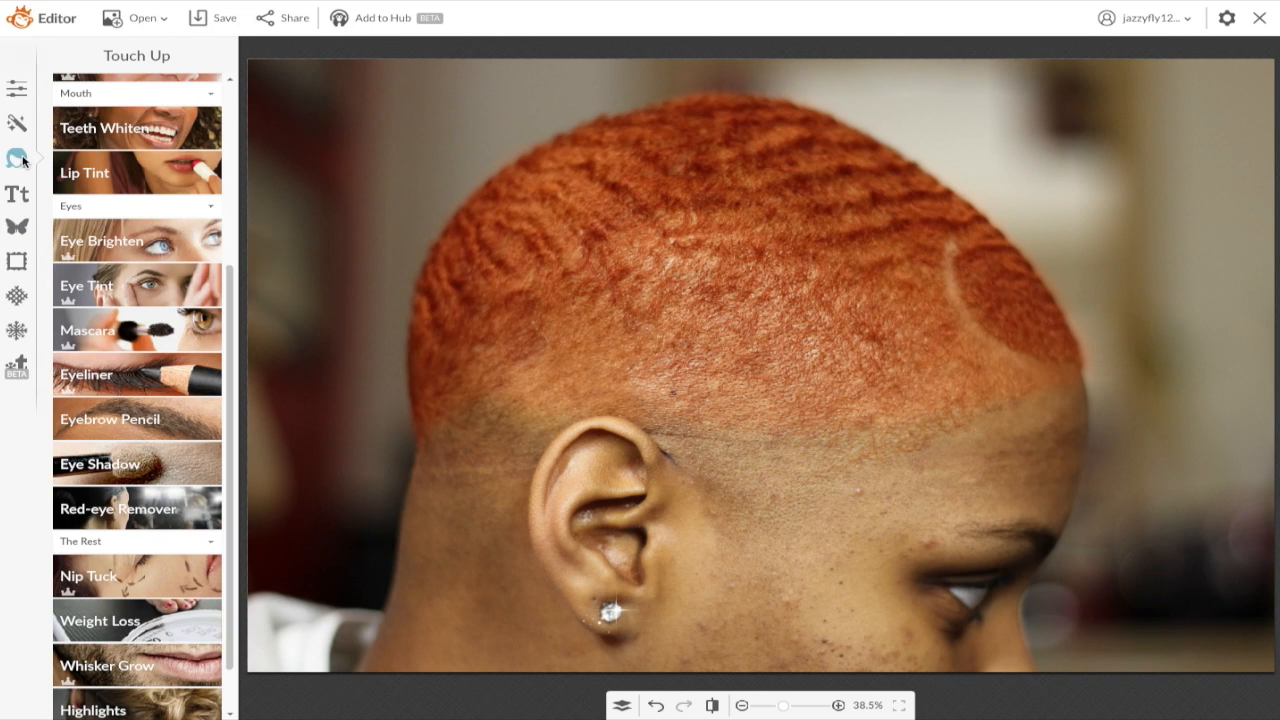
pyautogui.moveTo(232, 334); pyautogui.dragTo(231, 171)
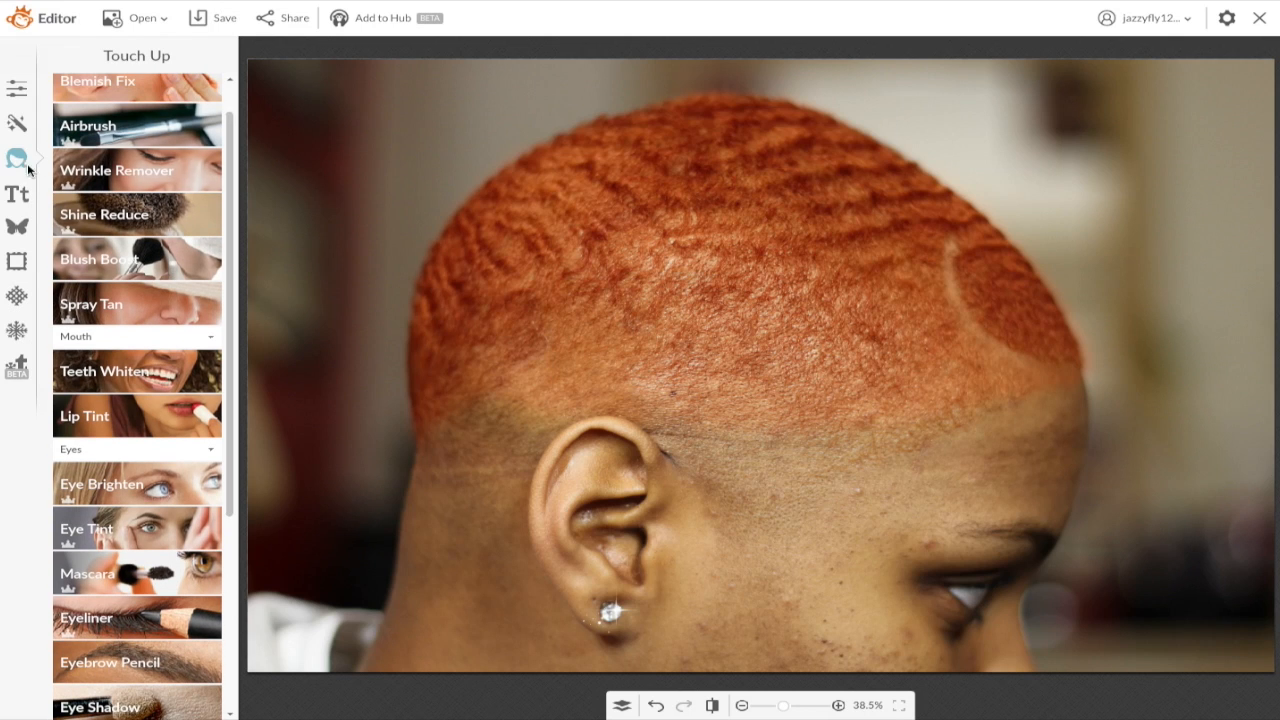
pyautogui.click(183, 175)
pyautogui.moveTo(115, 213); pyautogui.dragTo(157, 213)
pyautogui.moveTo(808, 543)
pyautogui.mouseDown()
pyautogui.moveTo(781, 597)
pyautogui.moveTo(762, 601)
pyautogui.moveTo(694, 685)
pyautogui.moveTo(743, 643)
pyautogui.moveTo(834, 639)
pyautogui.moveTo(913, 657)
pyautogui.moveTo(665, 653)
pyautogui.moveTo(868, 507)
pyautogui.moveTo(1053, 430)
pyautogui.mouseUp()
pyautogui.moveTo(783, 705)
pyautogui.mouseDown()
pyautogui.moveTo(800, 705)
pyautogui.moveTo(787, 705)
pyautogui.mouseUp()
pyautogui.moveTo(1184, 667); pyautogui.dragTo(1208, 673)
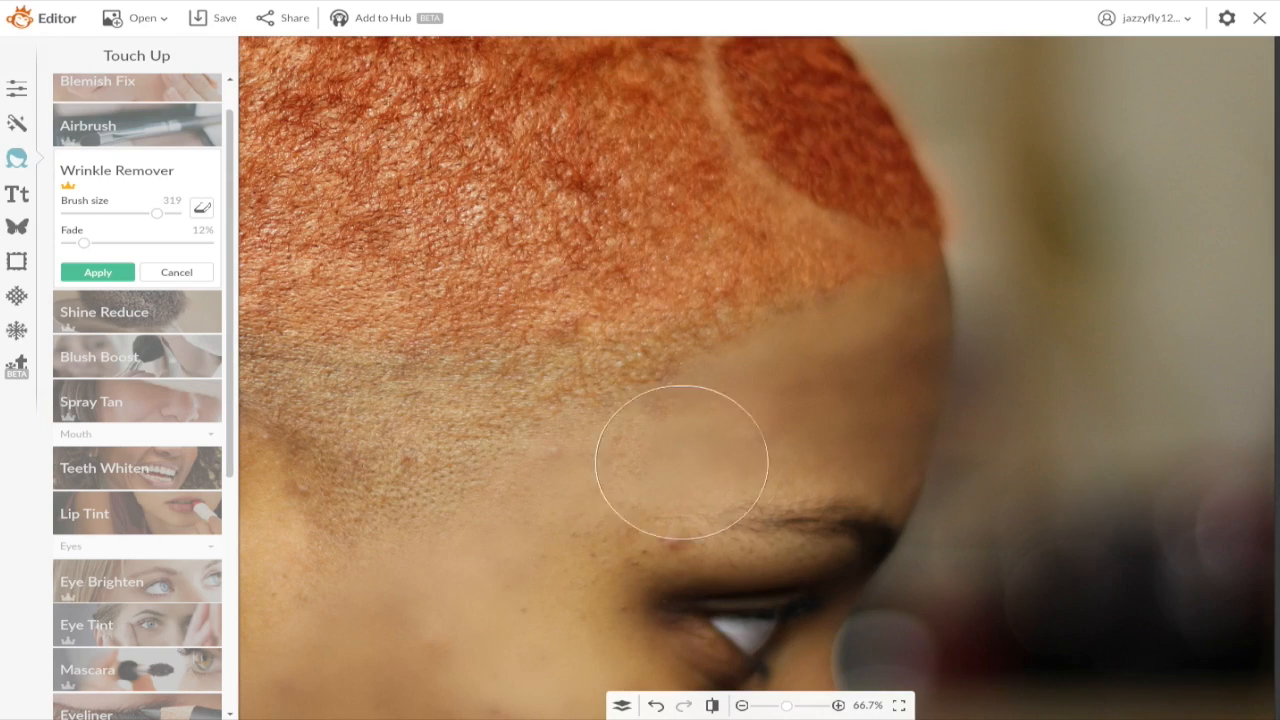
pyautogui.moveTo(787, 705); pyautogui.dragTo(781, 705)
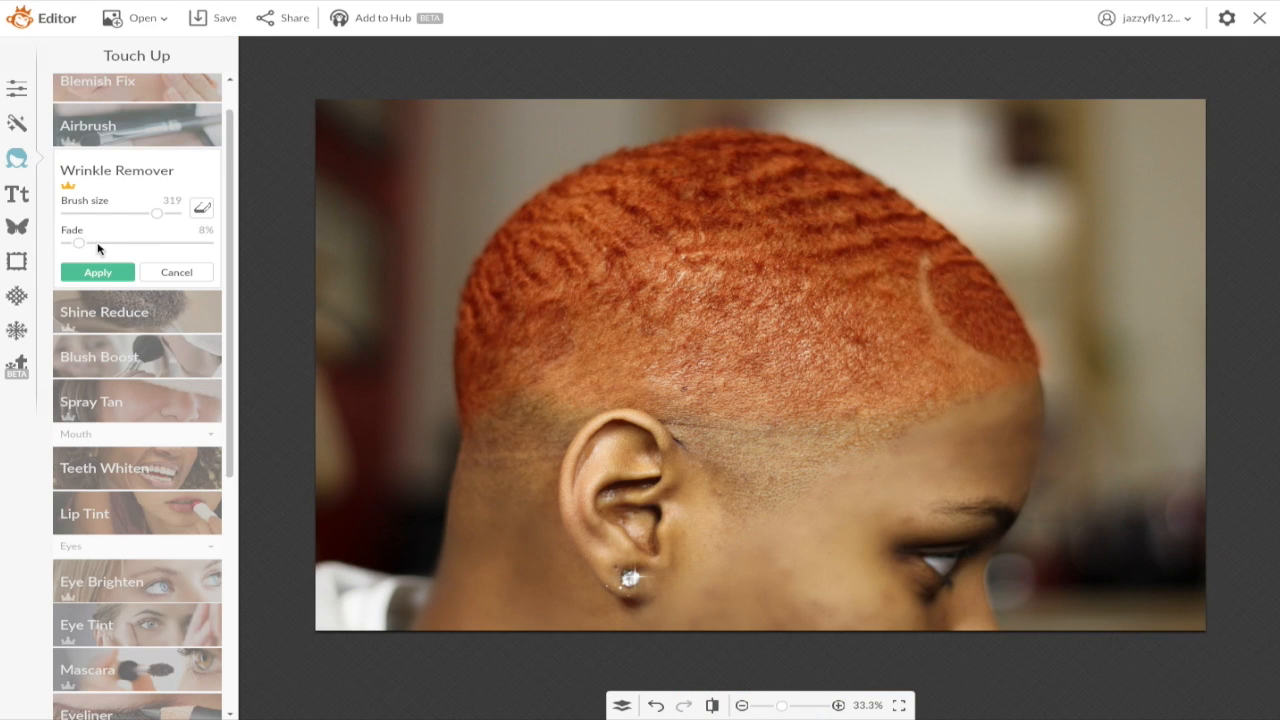
# Step: Set the smoothing fade to 58%, compare with the original, and apply it
pyautogui.moveTo(125, 244); pyautogui.dragTo(160, 250)
pyautogui.click(715, 705)
pyautogui.click(717, 707)
pyautogui.click(98, 272)
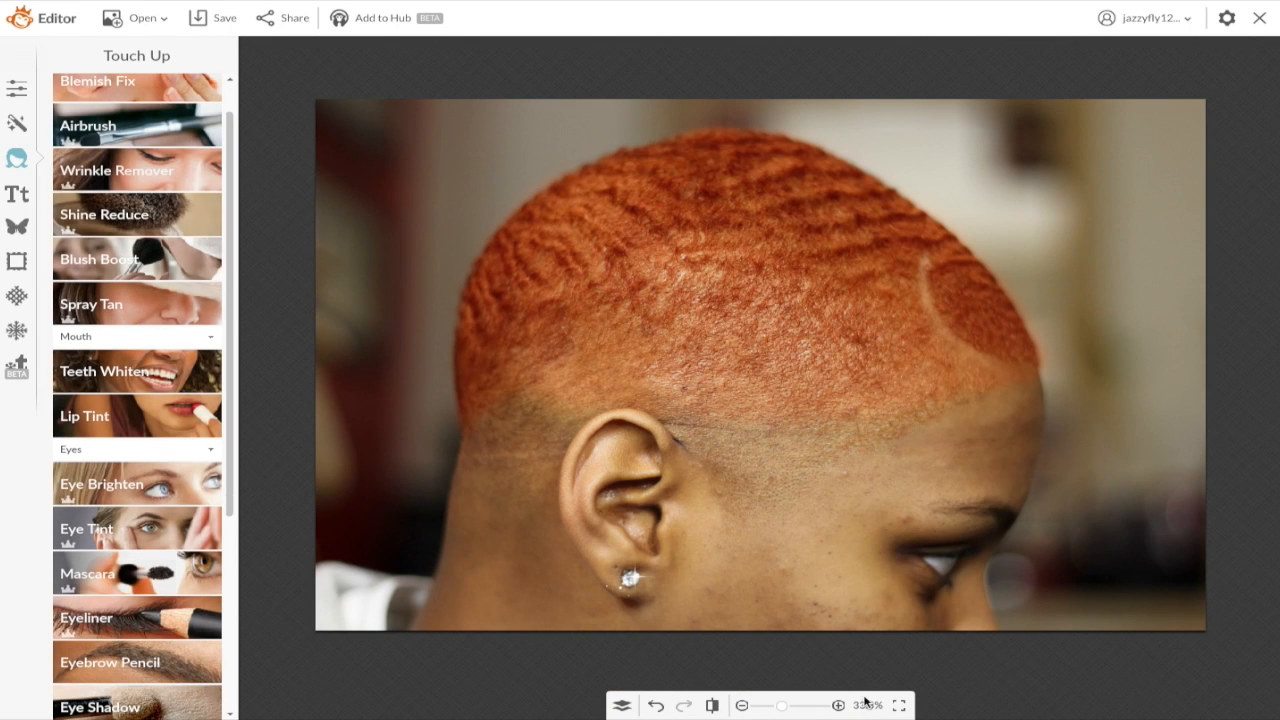
pyautogui.click(711, 706)
pyautogui.moveTo(786, 707); pyautogui.dragTo(784, 706)
# Step: Compare the edited photo with the original and return to the basic editing tools
pyautogui.click(713, 706)
pyautogui.click(713, 706)
pyautogui.click(713, 706)
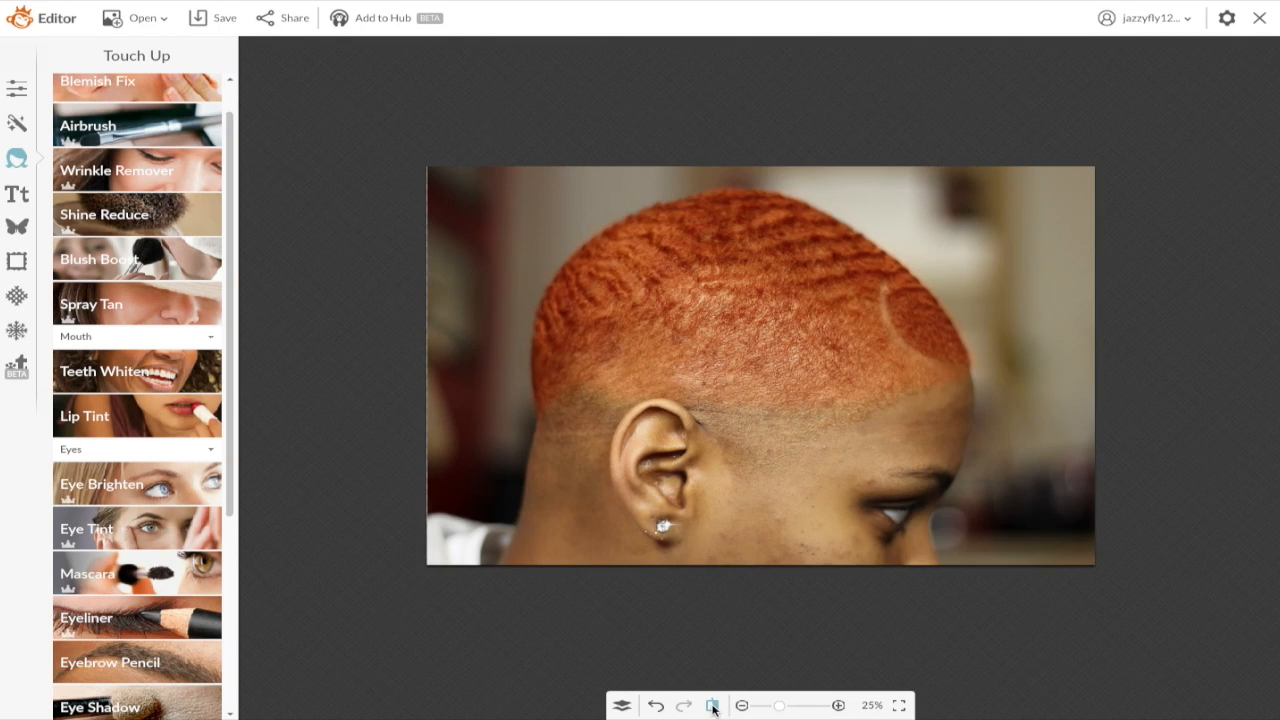
pyautogui.click(17, 89)
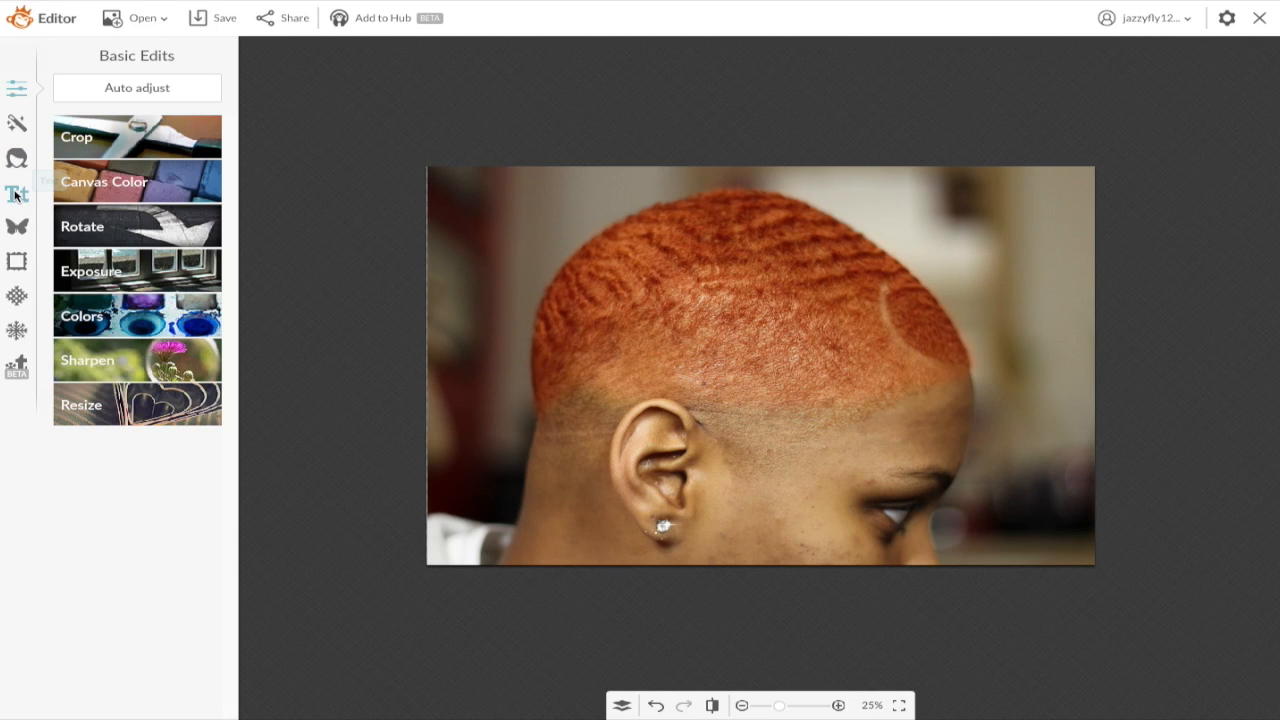
# Step: Save the photo to the computer as 'orange thumbnails.jpg'
pyautogui.click(215, 19)
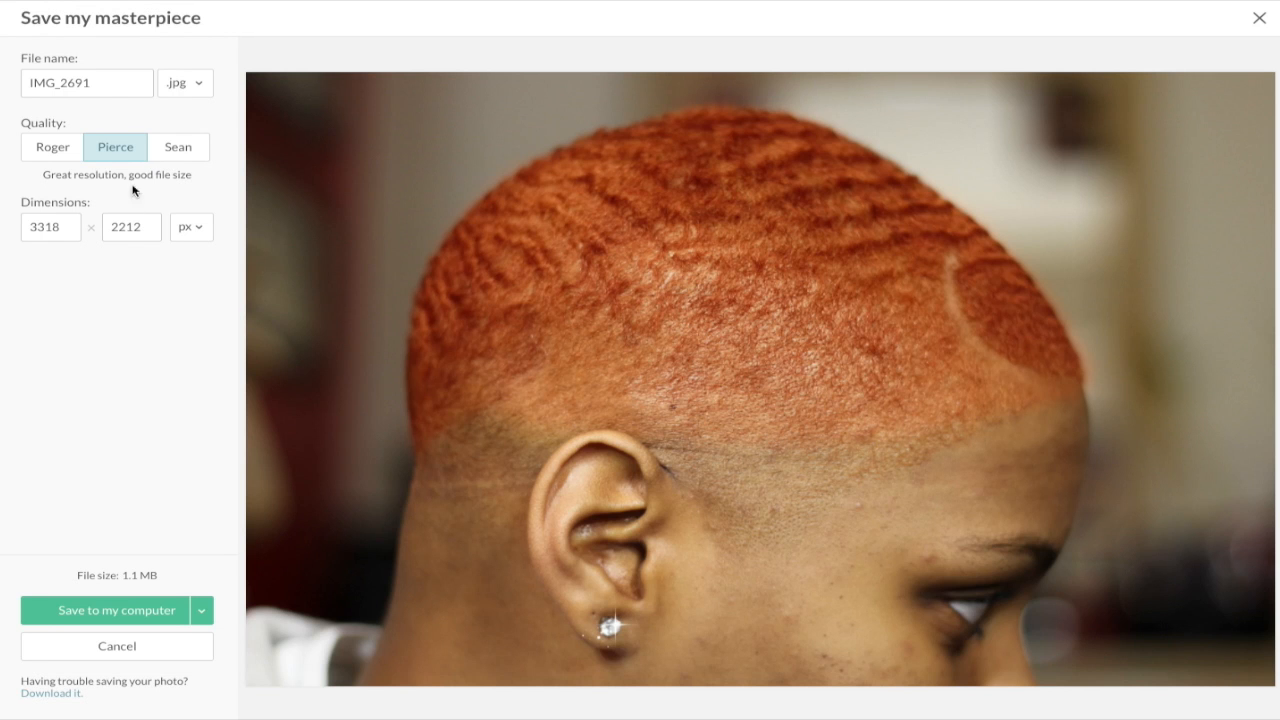
pyautogui.click(114, 81)
pyautogui.hotkey('ctrl', 'a')
pyautogui.press('BackSpace')
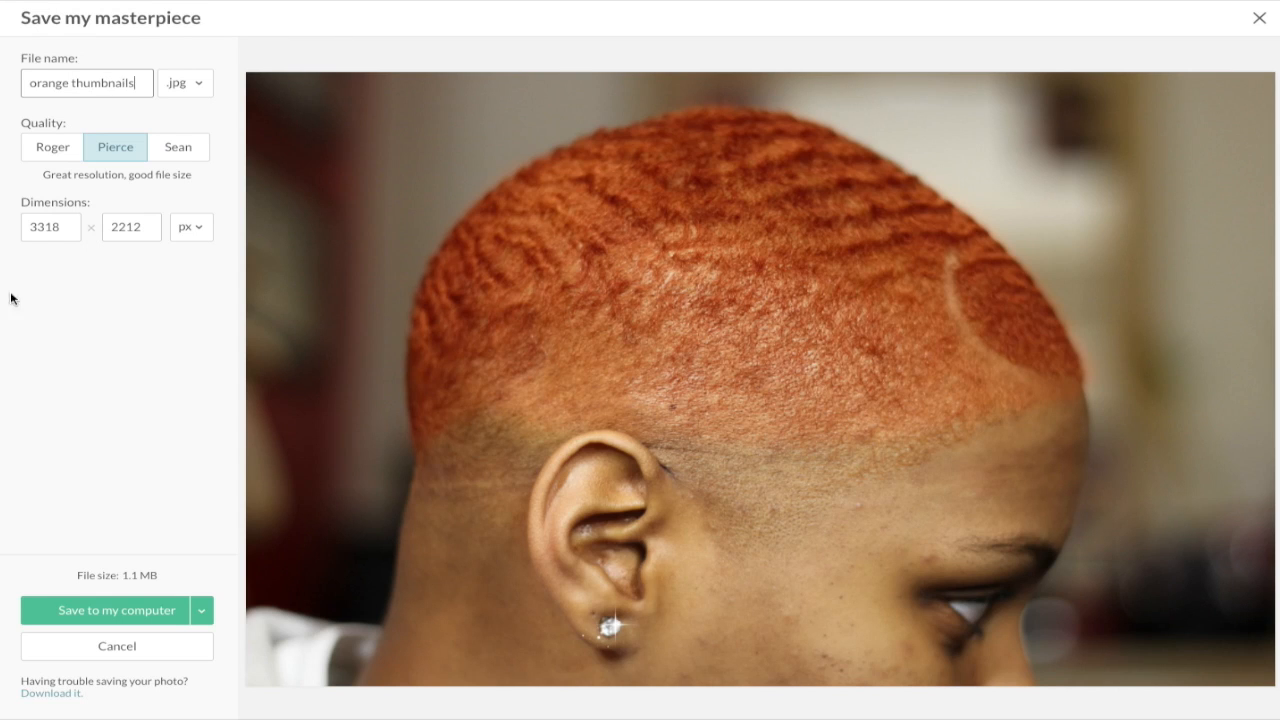
pyautogui.click(120, 611)
pyautogui.click(809, 164)
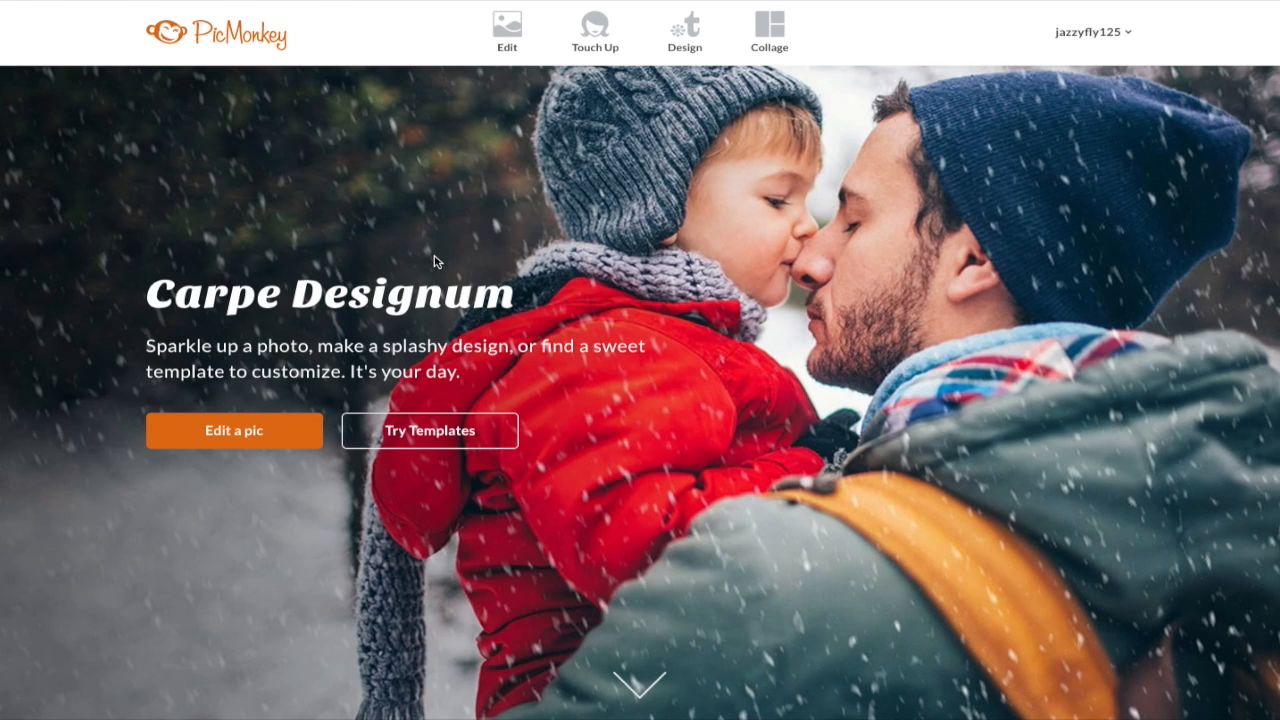
# Step: Create a blank design and resize it to 1280 pixels wide with proportions unlocked
pyautogui.click(685, 30)
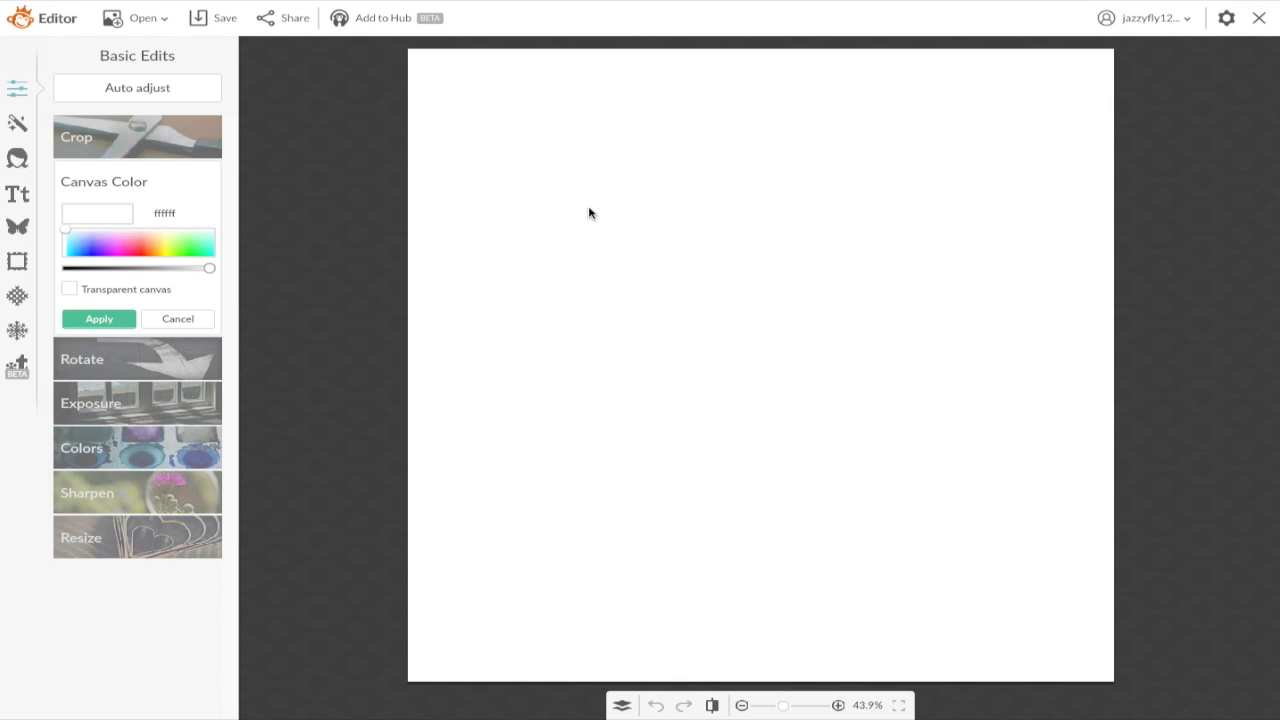
pyautogui.click(114, 540)
pyautogui.press('BackSpace')
pyautogui.press('BackSpace')
pyautogui.press('BackSpace')
pyautogui.press('BackSpace')
pyautogui.write('1280')
pyautogui.click(178, 448)
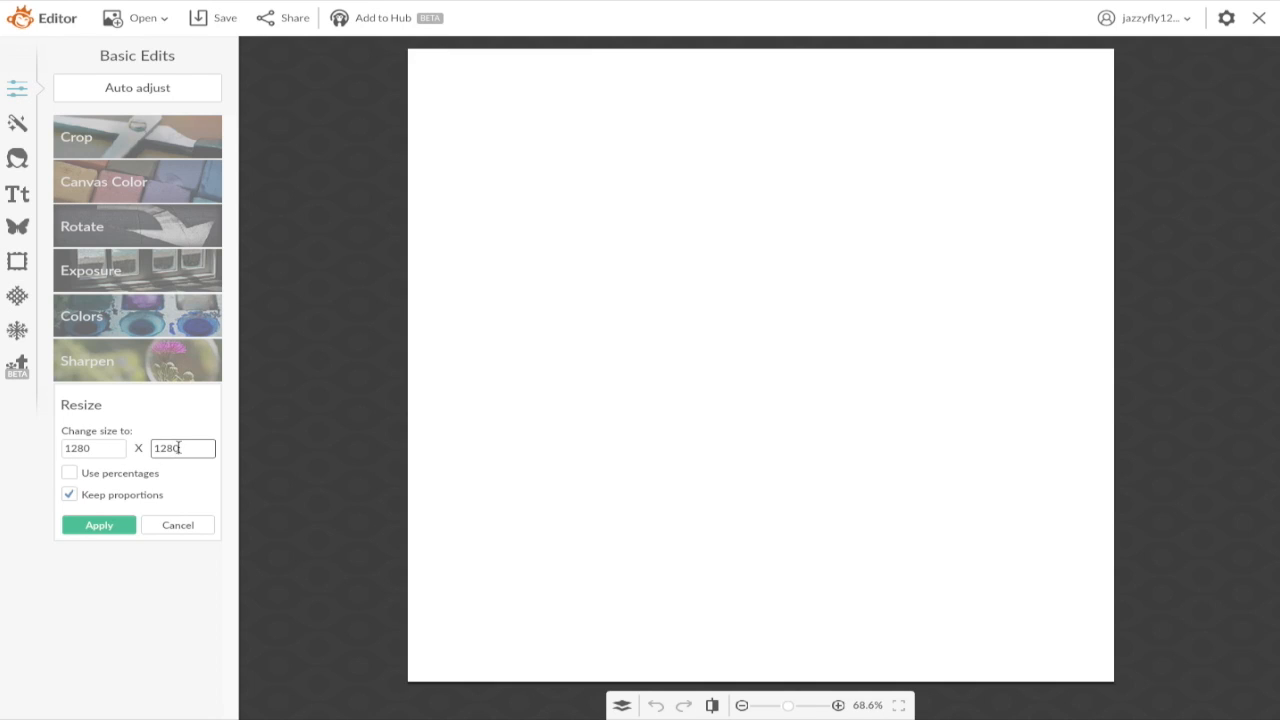
pyautogui.click(69, 494)
pyautogui.moveTo(203, 449); pyautogui.dragTo(152, 449)
pyautogui.write('1729')
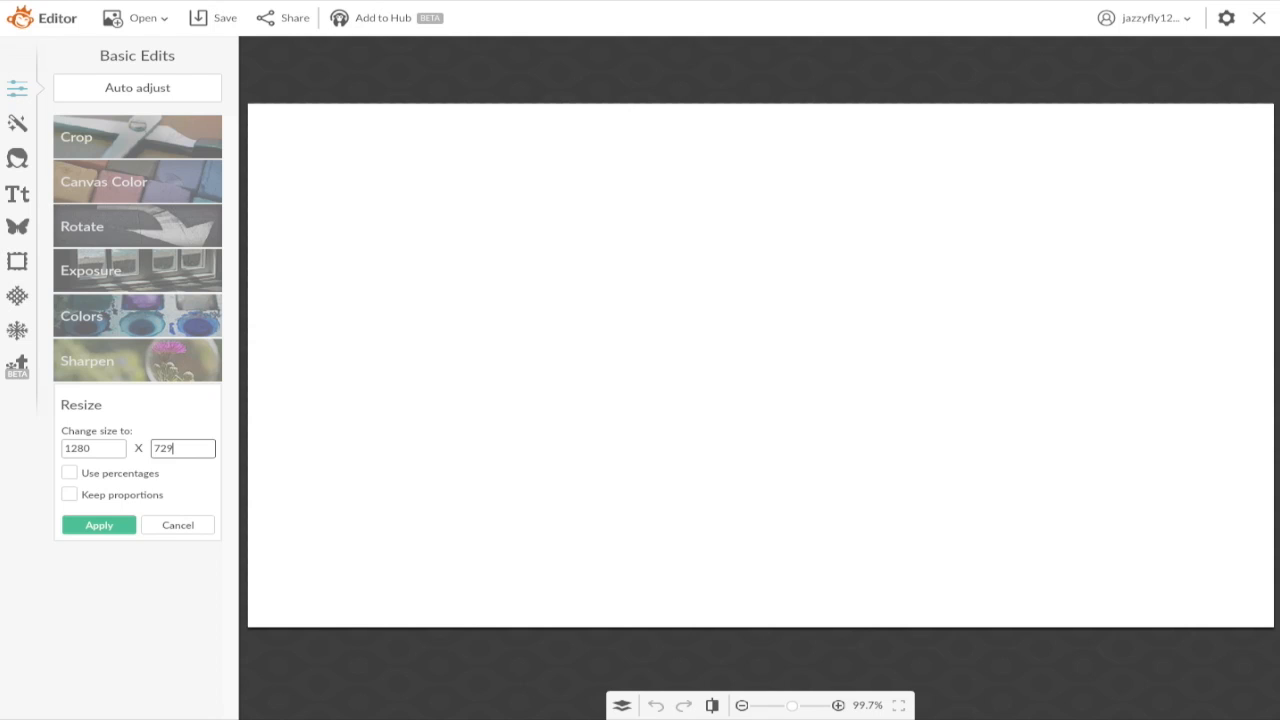
pyautogui.click(99, 525)
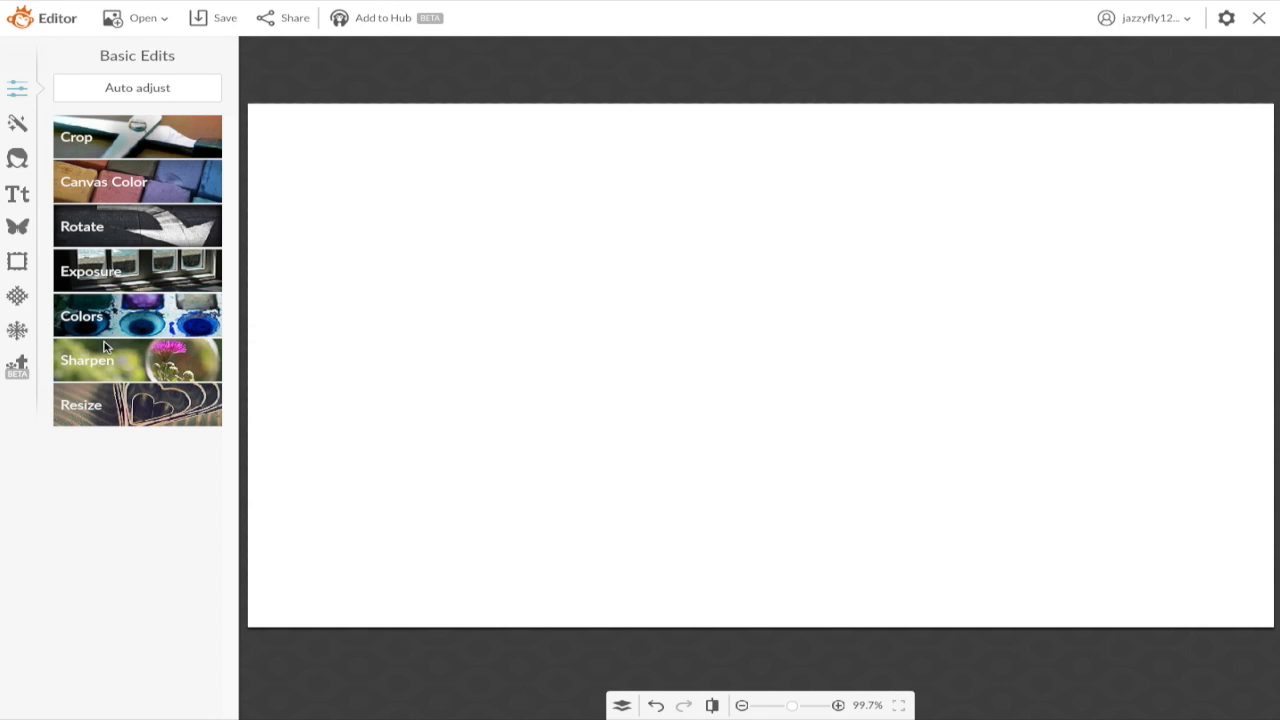
pyautogui.click(19, 230)
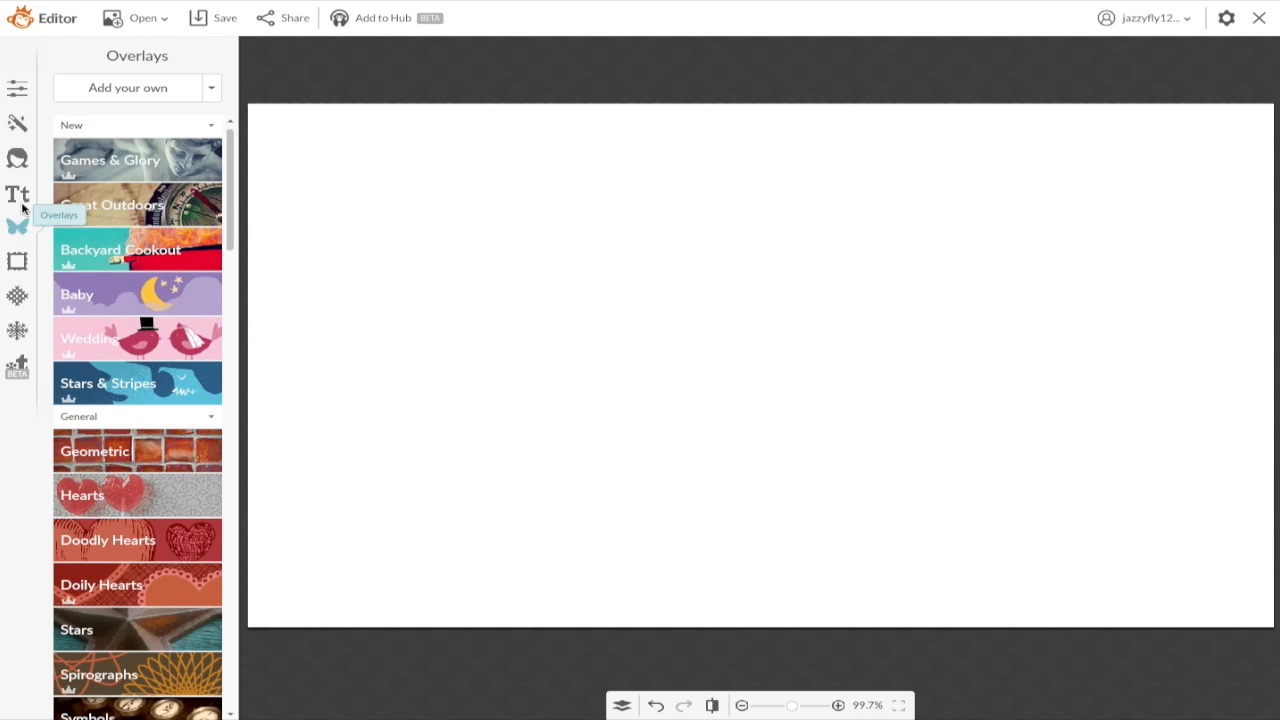
# Step: Add FullSizeRender.jpg from the Desktop's cut out/overlay folder as an overlay
pyautogui.click(103, 90)
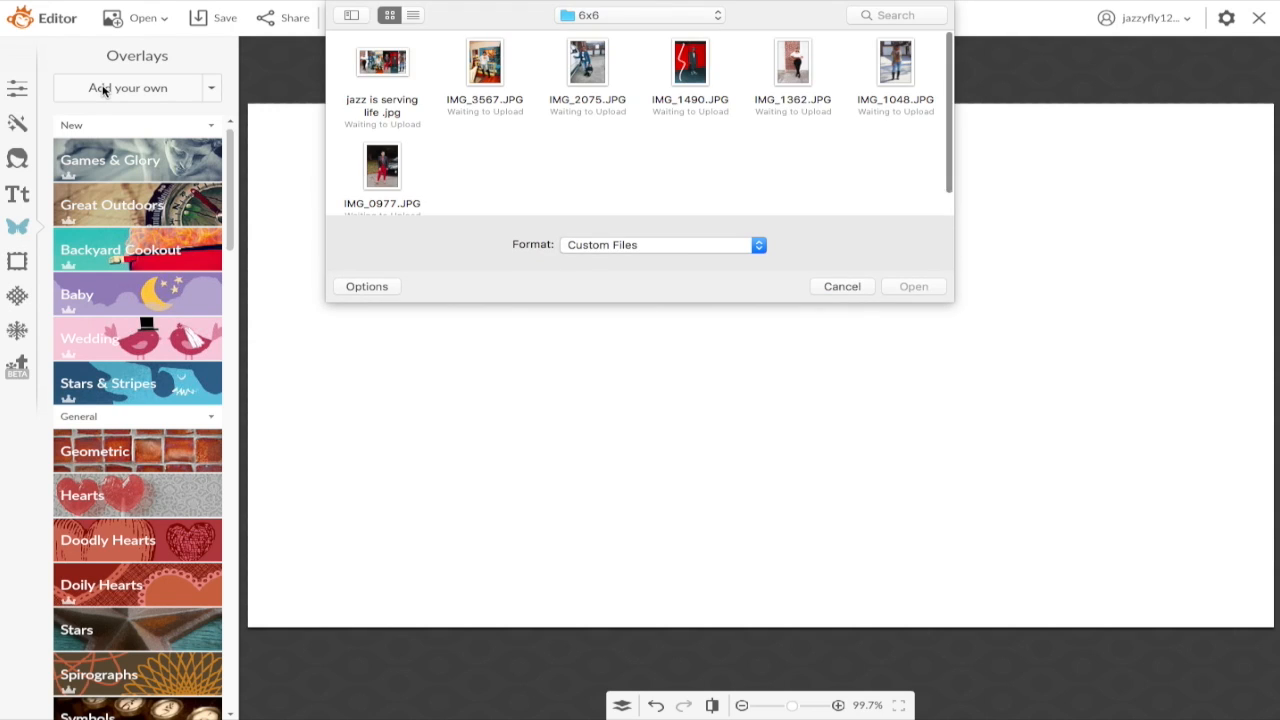
pyautogui.click(674, 20)
pyautogui.click(624, 174)
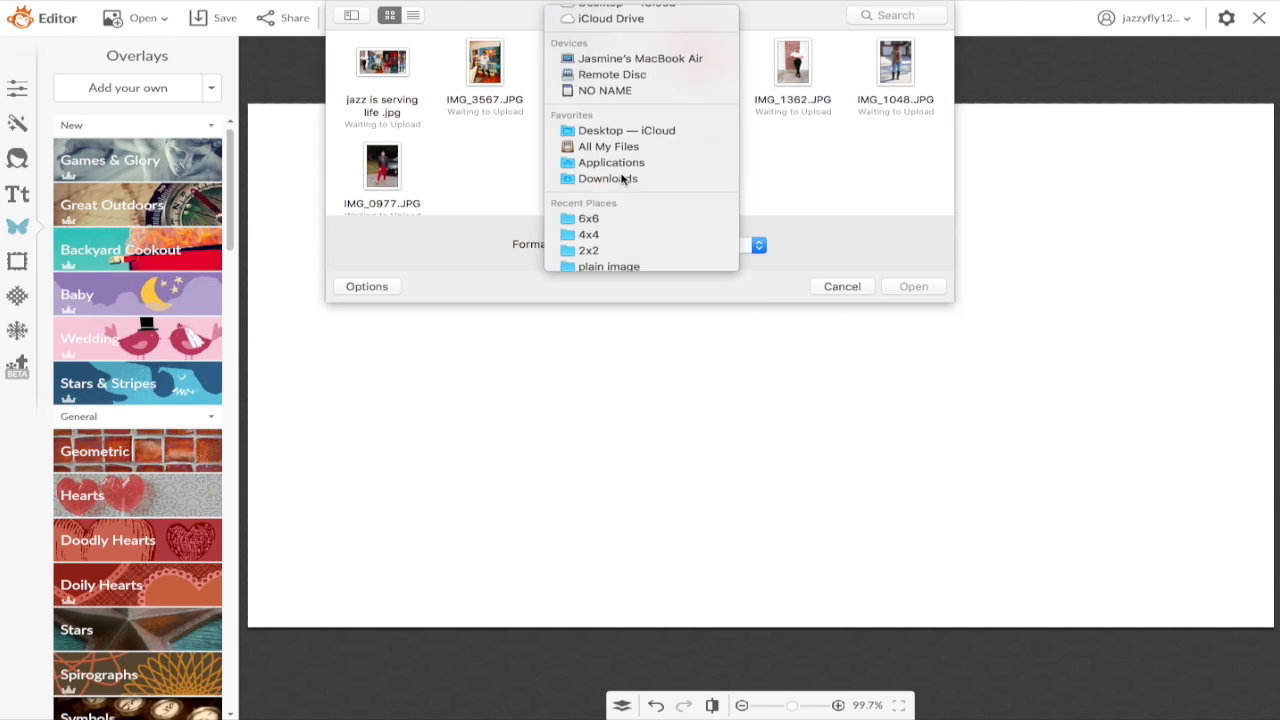
pyautogui.click(785, 70)
pyautogui.click(911, 288)
pyautogui.click(399, 75)
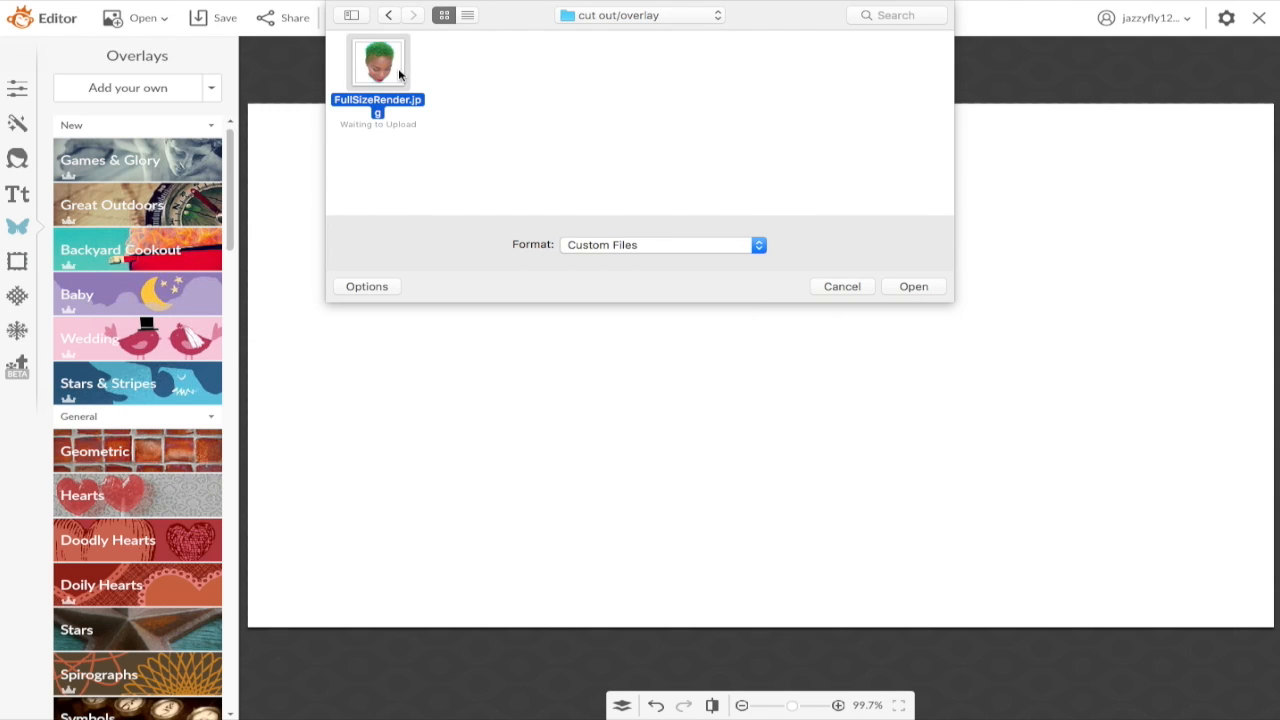
pyautogui.click(914, 287)
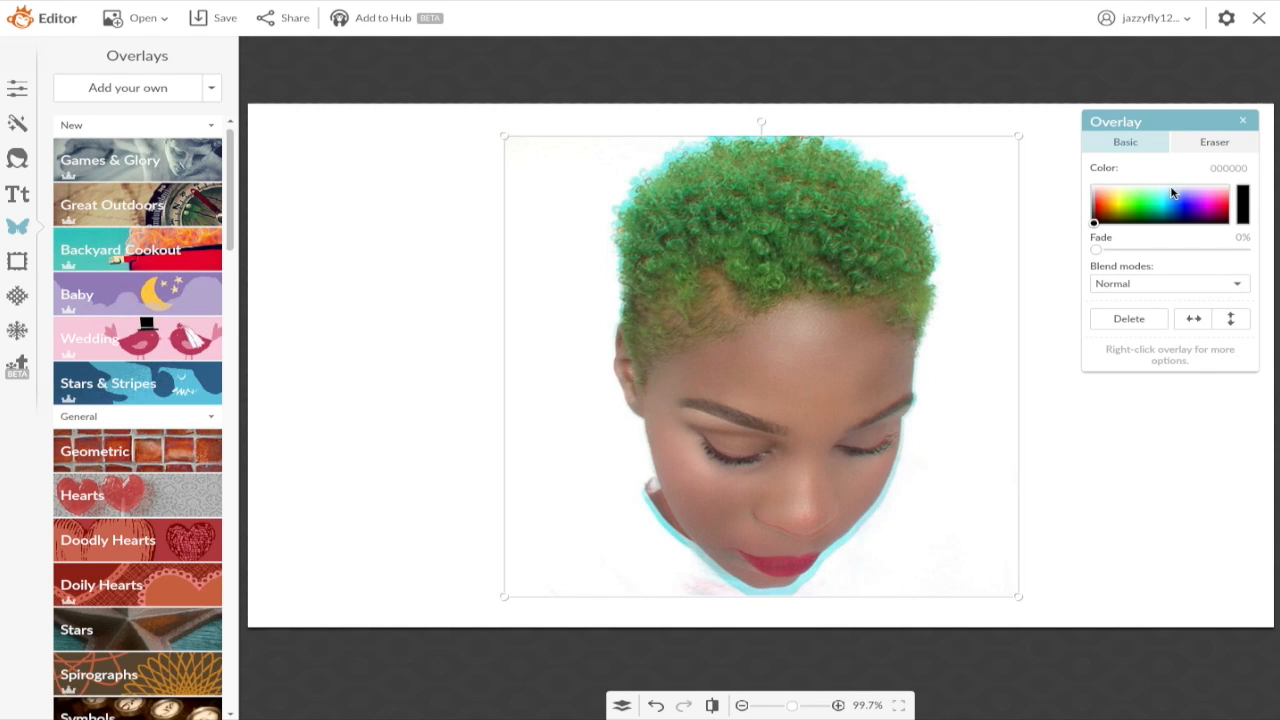
# Step: Erase the overlay's faint background with a size 57 eraser, then soften it to hardness 10
pyautogui.click(1229, 145)
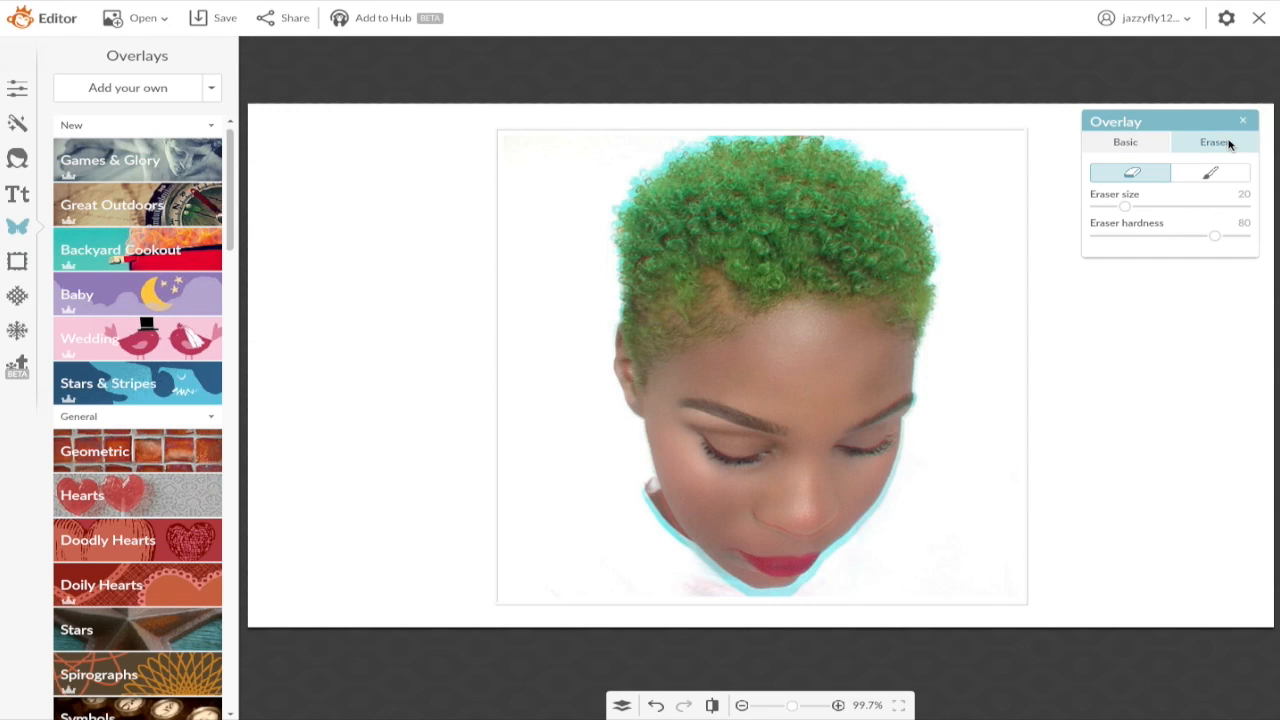
pyautogui.moveTo(1127, 207); pyautogui.dragTo(1180, 206)
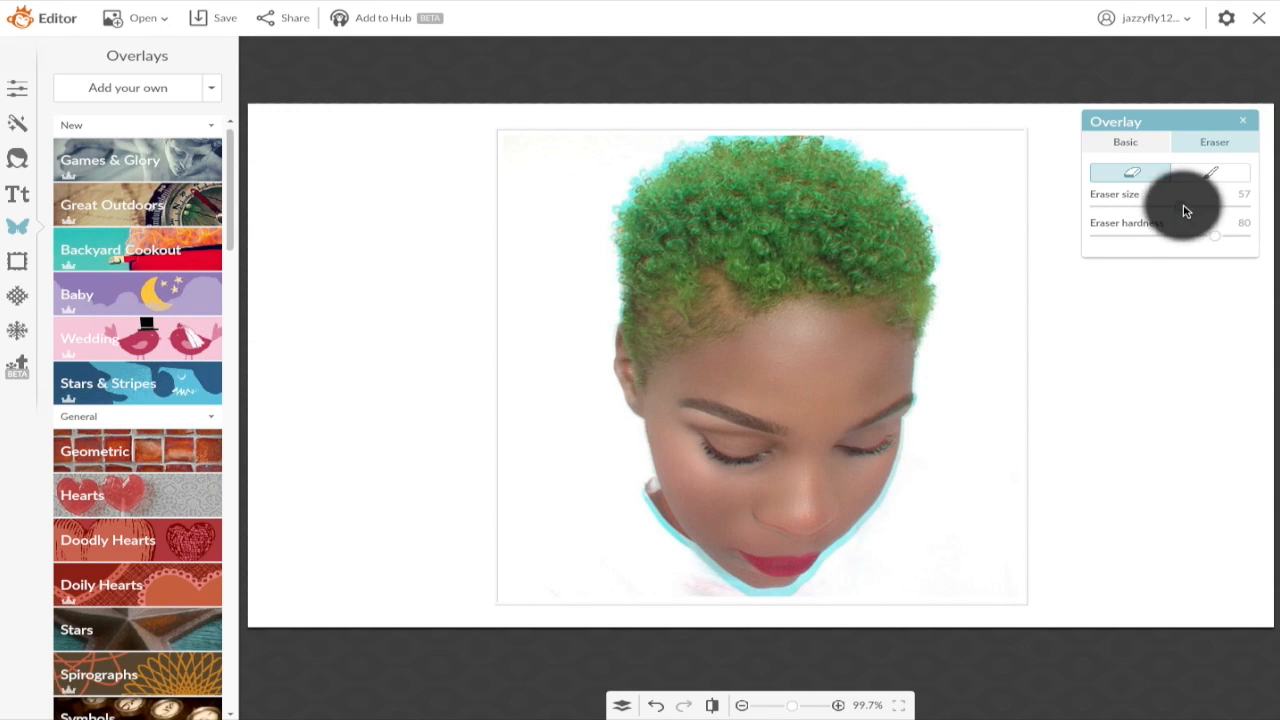
pyautogui.moveTo(526, 147)
pyautogui.mouseDown()
pyautogui.moveTo(523, 129)
pyautogui.moveTo(549, 180)
pyautogui.moveTo(615, 137)
pyautogui.moveTo(491, 363)
pyautogui.moveTo(457, 523)
pyautogui.mouseUp()
pyautogui.moveTo(951, 160)
pyautogui.mouseDown()
pyautogui.moveTo(1008, 177)
pyautogui.moveTo(1012, 225)
pyautogui.moveTo(1077, 380)
pyautogui.moveTo(1043, 500)
pyautogui.moveTo(1068, 535)
pyautogui.mouseUp()
pyautogui.moveTo(1214, 235); pyautogui.dragTo(1110, 237)
# Step: Fade patches along the hair's top edge, then undo the unwanted strokes
pyautogui.click(812, 111)
pyautogui.click(812, 111)
pyautogui.click(788, 110)
pyautogui.click(749, 109)
pyautogui.click(749, 109)
pyautogui.click(719, 120)
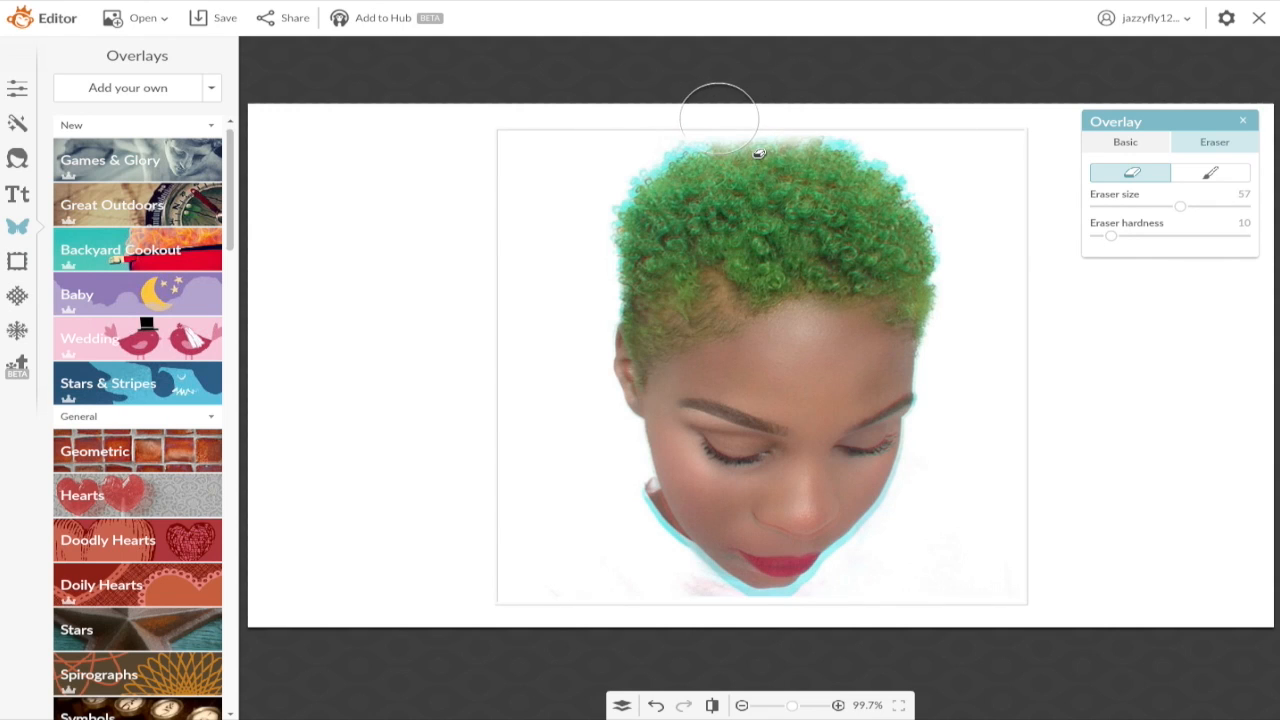
pyautogui.click(805, 122)
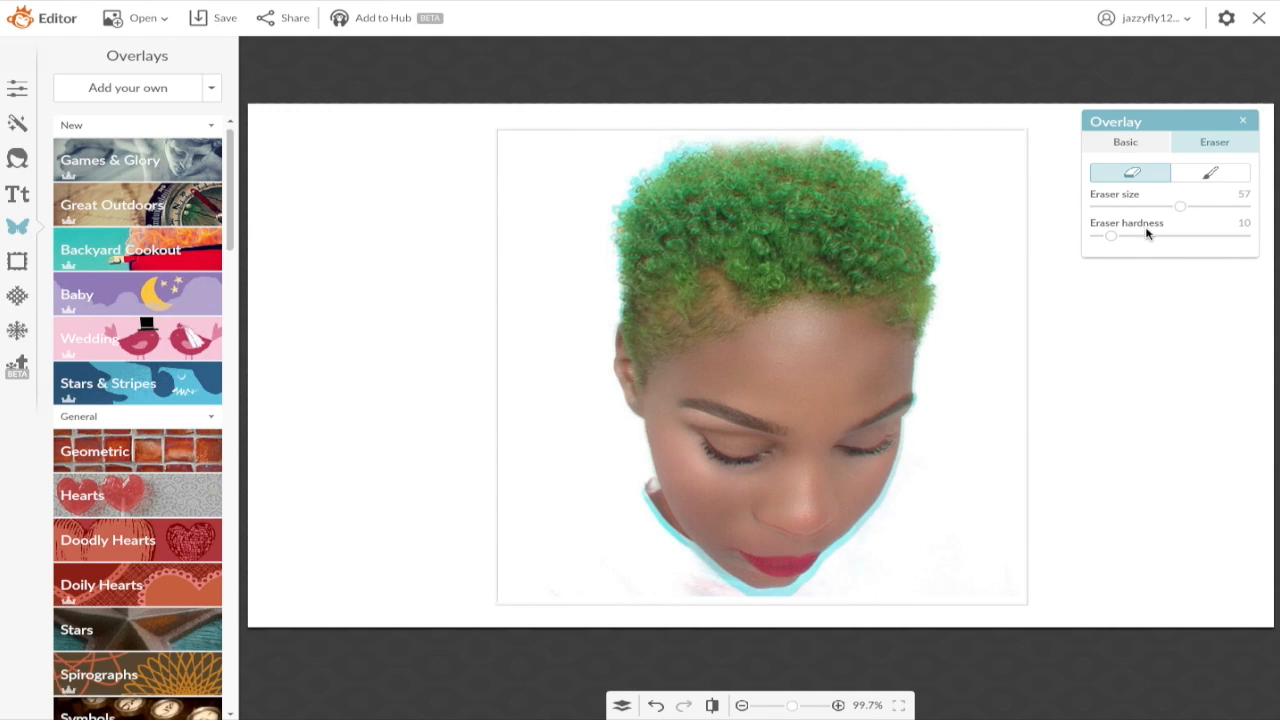
pyautogui.click(656, 707)
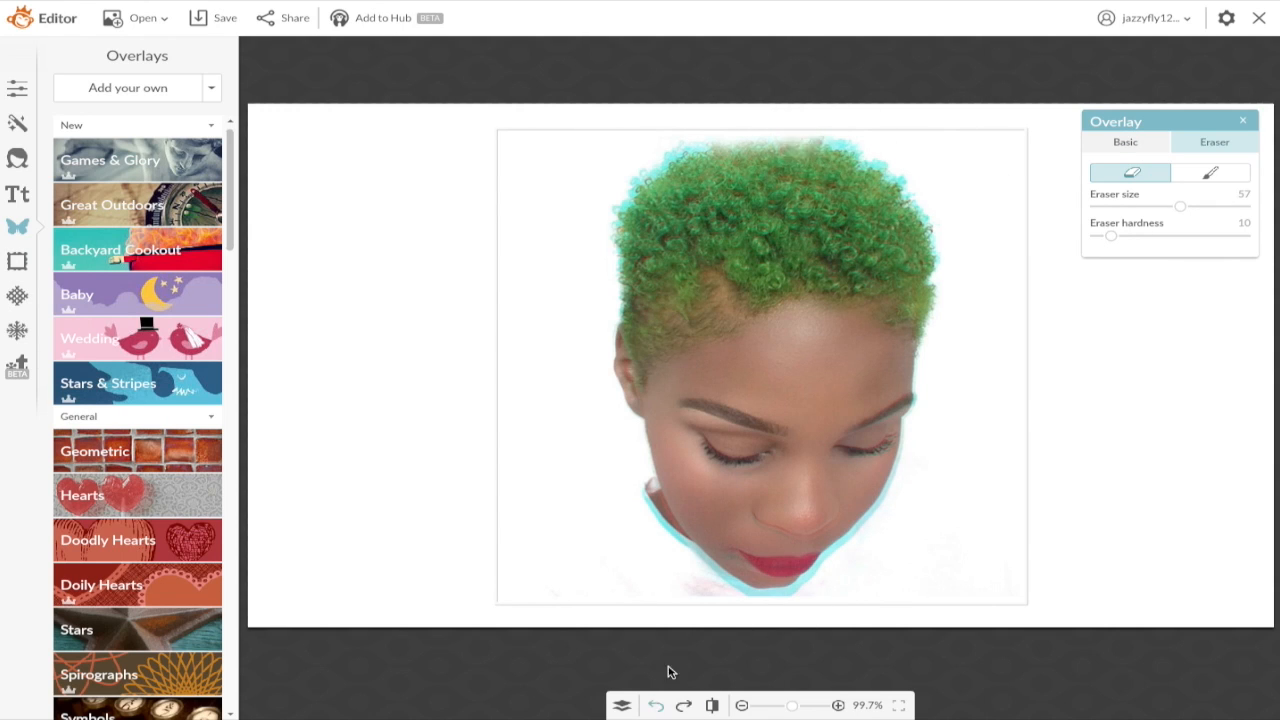
pyautogui.click(657, 707)
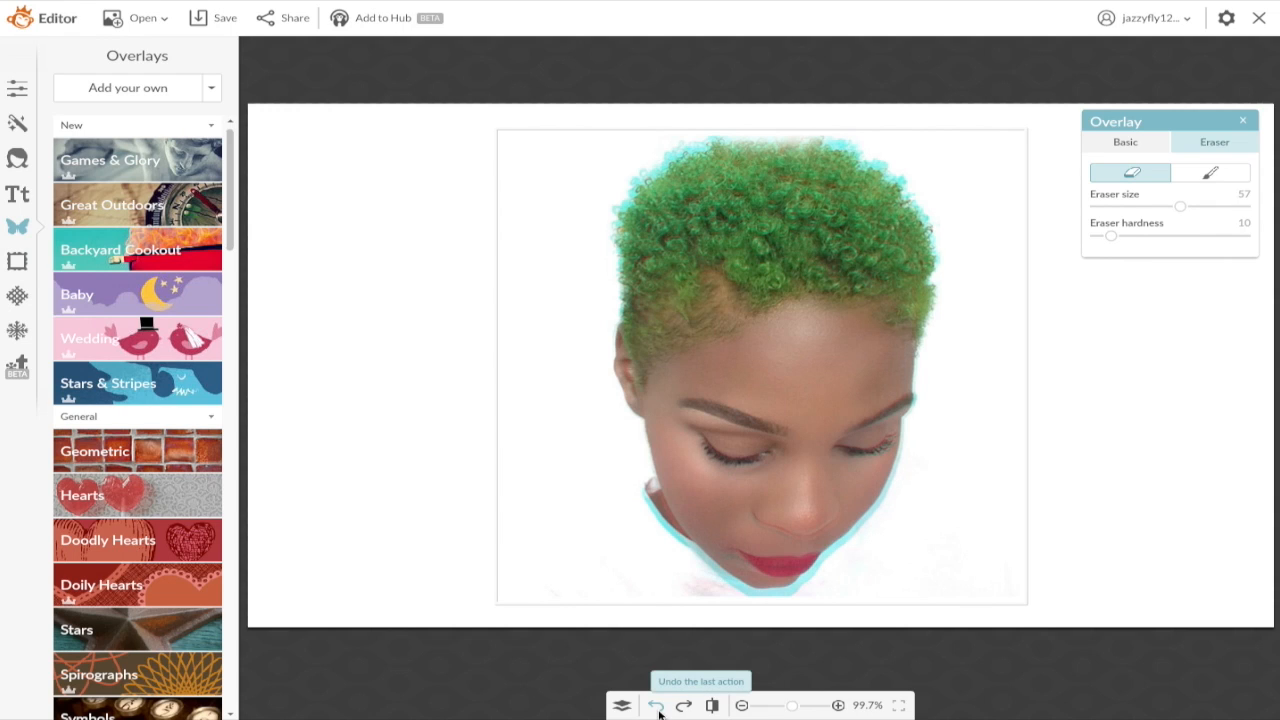
pyautogui.click(657, 706)
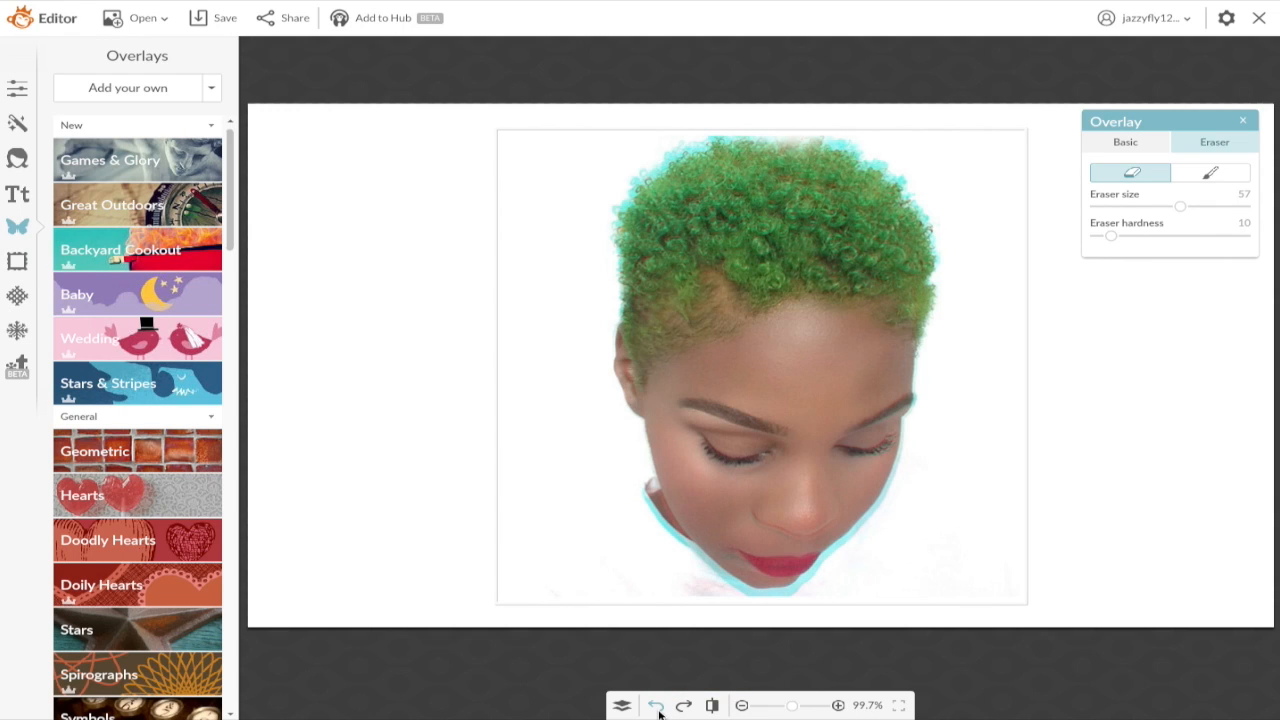
pyautogui.click(657, 707)
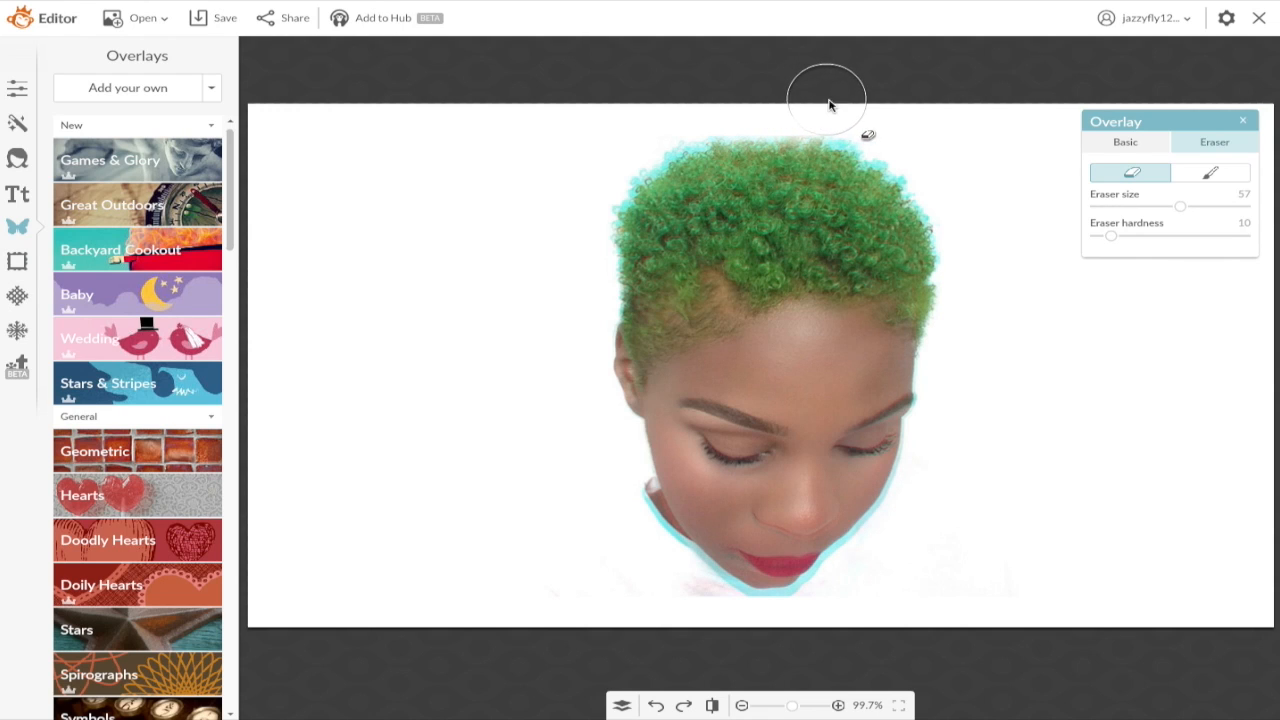
# Step: Erase the background along the hair's top and the cyan halo at the top right
pyautogui.moveTo(798, 102); pyautogui.dragTo(732, 104)
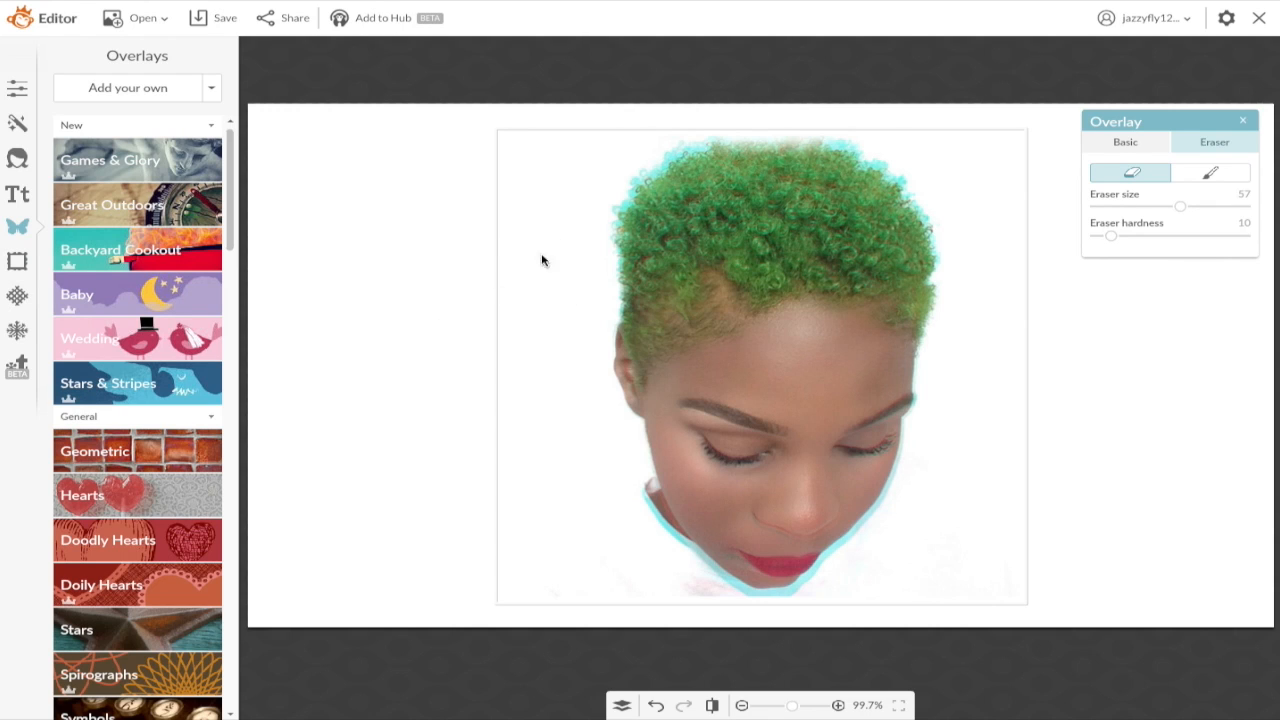
pyautogui.moveTo(726, 97)
pyautogui.mouseDown()
pyautogui.moveTo(630, 138)
pyautogui.moveTo(580, 202)
pyautogui.moveTo(577, 157)
pyautogui.mouseUp()
pyautogui.moveTo(691, 114)
pyautogui.mouseDown()
pyautogui.moveTo(711, 109)
pyautogui.moveTo(629, 143)
pyautogui.moveTo(585, 200)
pyautogui.mouseUp()
pyautogui.moveTo(840, 118)
pyautogui.mouseDown()
pyautogui.moveTo(953, 171)
pyautogui.moveTo(940, 163)
pyautogui.mouseUp()
pyautogui.moveTo(820, 102)
pyautogui.mouseDown()
pyautogui.moveTo(889, 126)
pyautogui.moveTo(942, 167)
pyautogui.mouseUp()
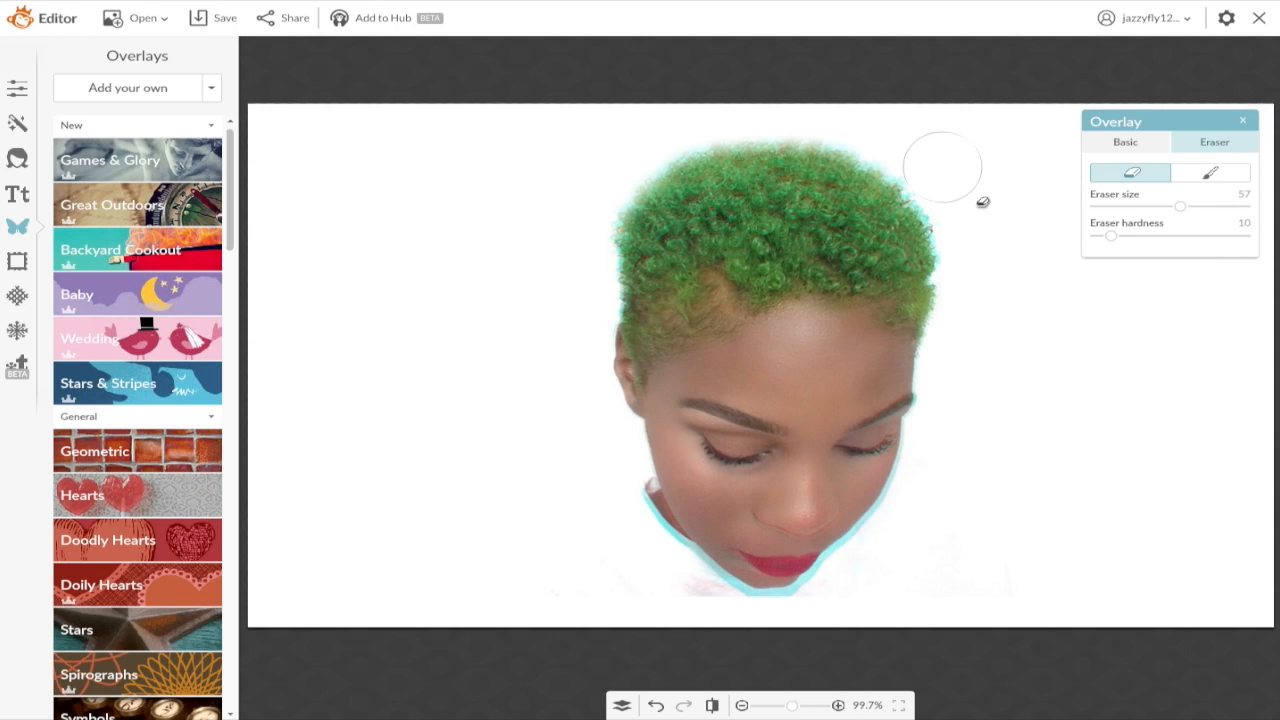
# Step: Move the face cut-out to the canvas's left side and enlarge it
pyautogui.click(1148, 148)
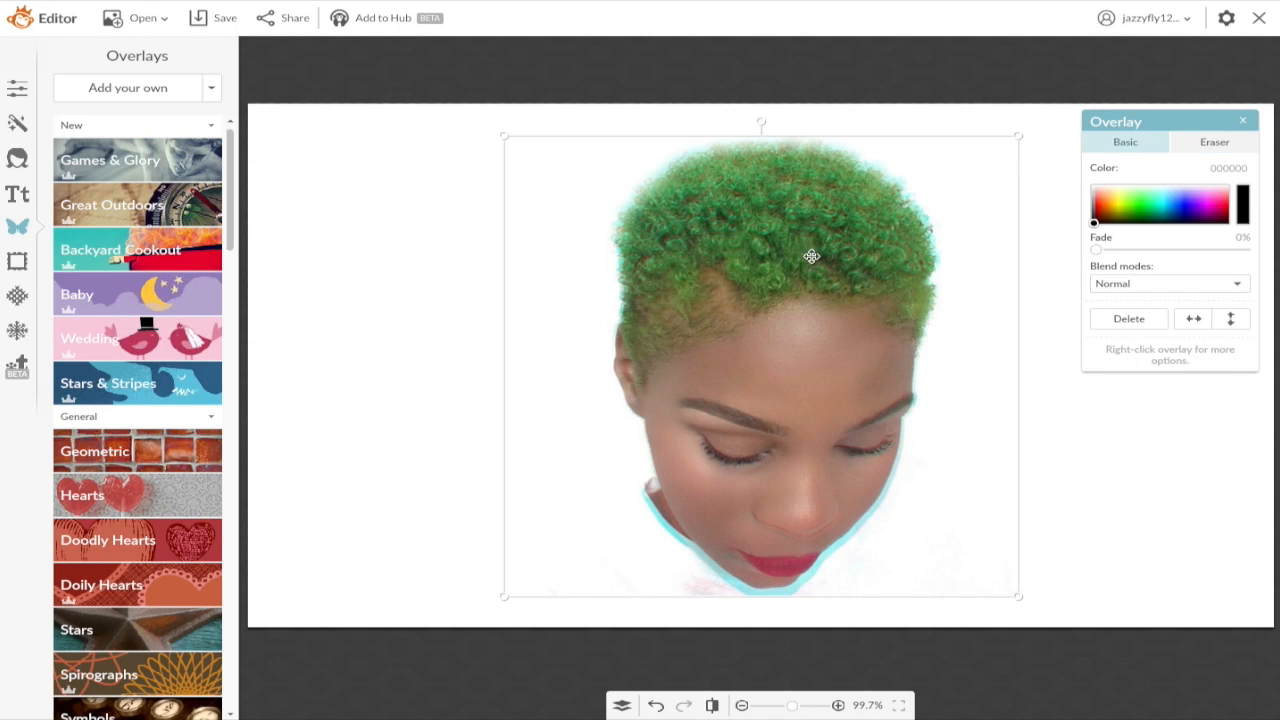
pyautogui.moveTo(781, 274); pyautogui.dragTo(440, 257)
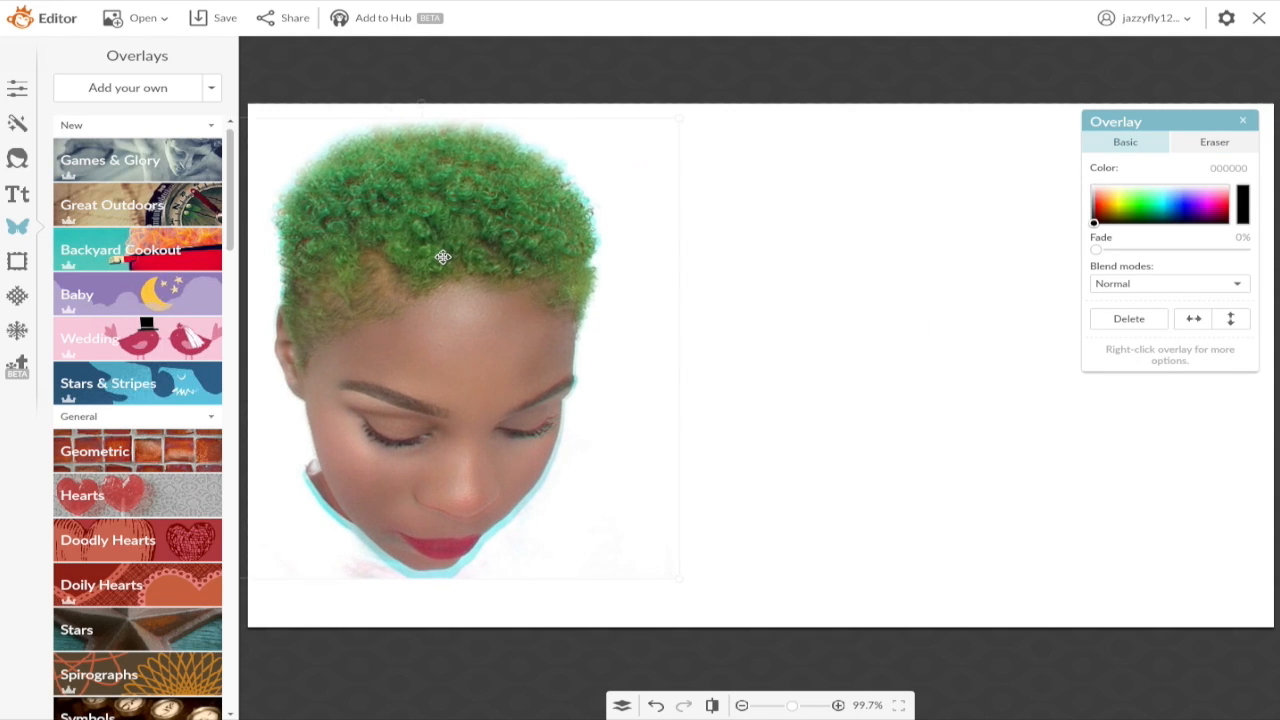
pyautogui.moveTo(676, 585); pyautogui.dragTo(831, 674)
pyautogui.moveTo(528, 491)
pyautogui.mouseDown()
pyautogui.moveTo(559, 484)
pyautogui.moveTo(522, 482)
pyautogui.mouseUp()
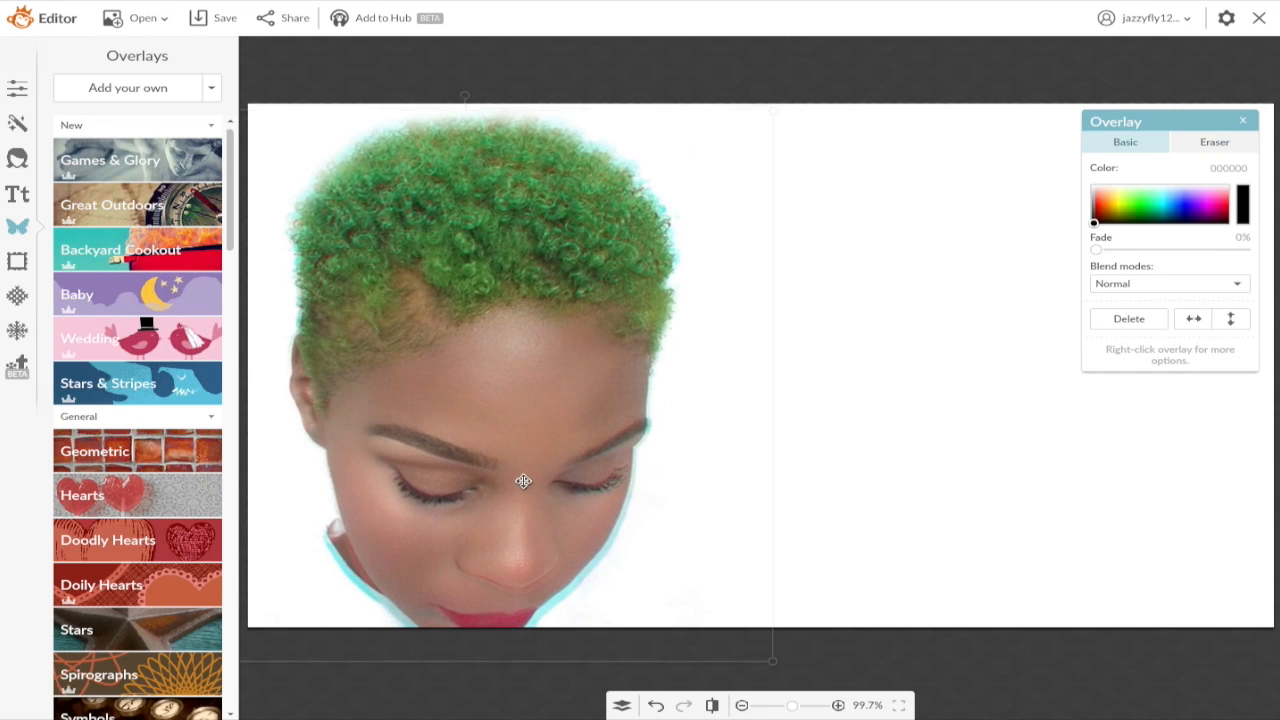
# Step: Duplicate the face overlay and place the copy beside the original
pyautogui.click(815, 387)
pyautogui.click(608, 351)
pyautogui.rightClick(617, 358)
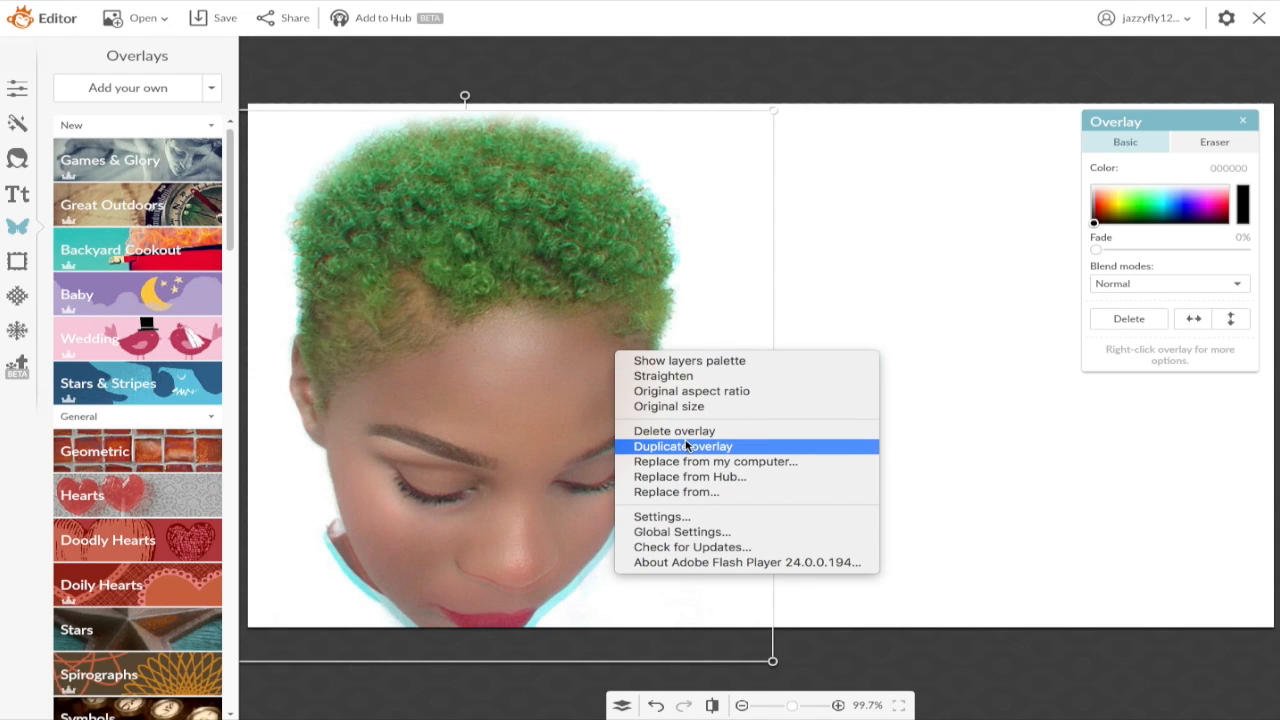
pyautogui.rightClick(657, 191)
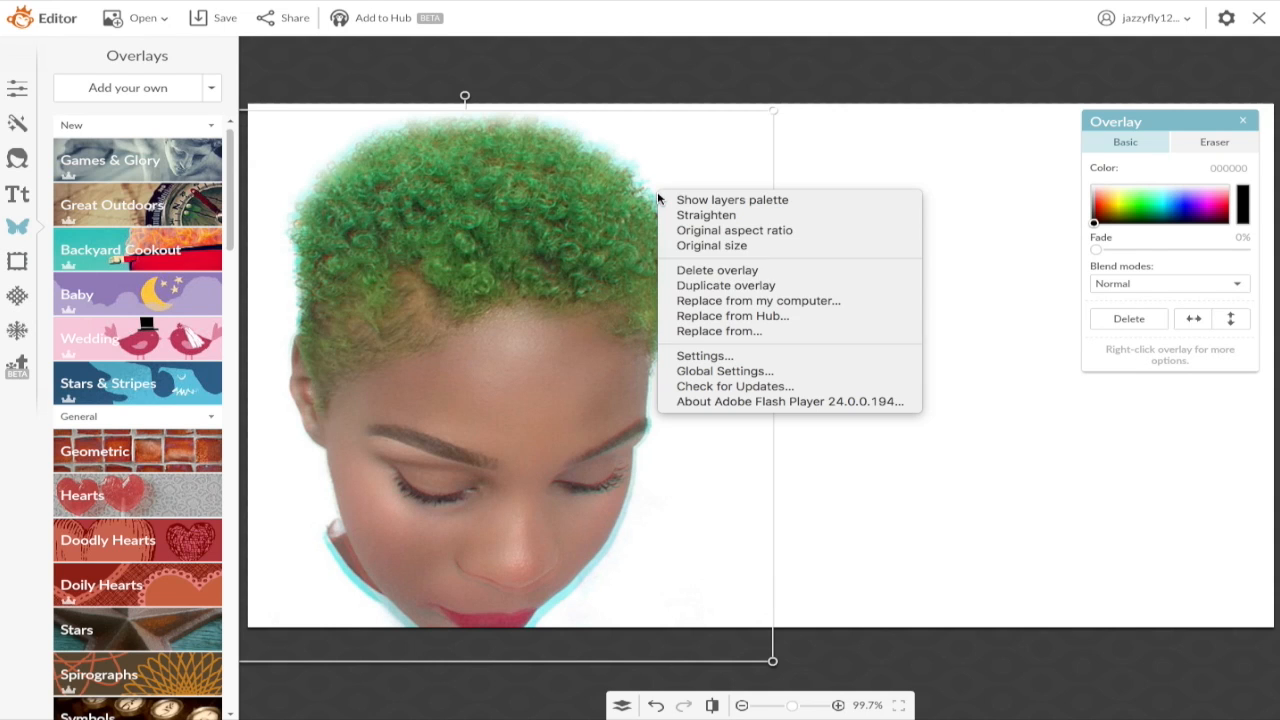
pyautogui.click(743, 287)
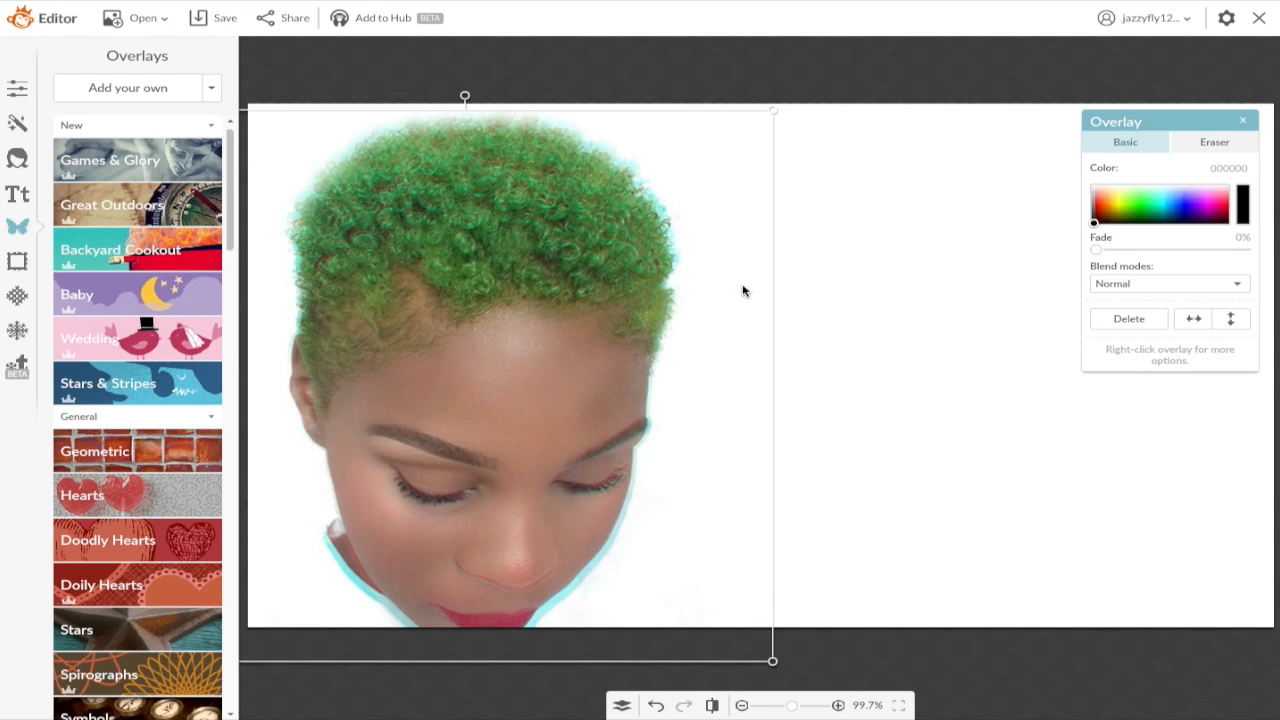
pyautogui.moveTo(482, 358); pyautogui.dragTo(700, 306)
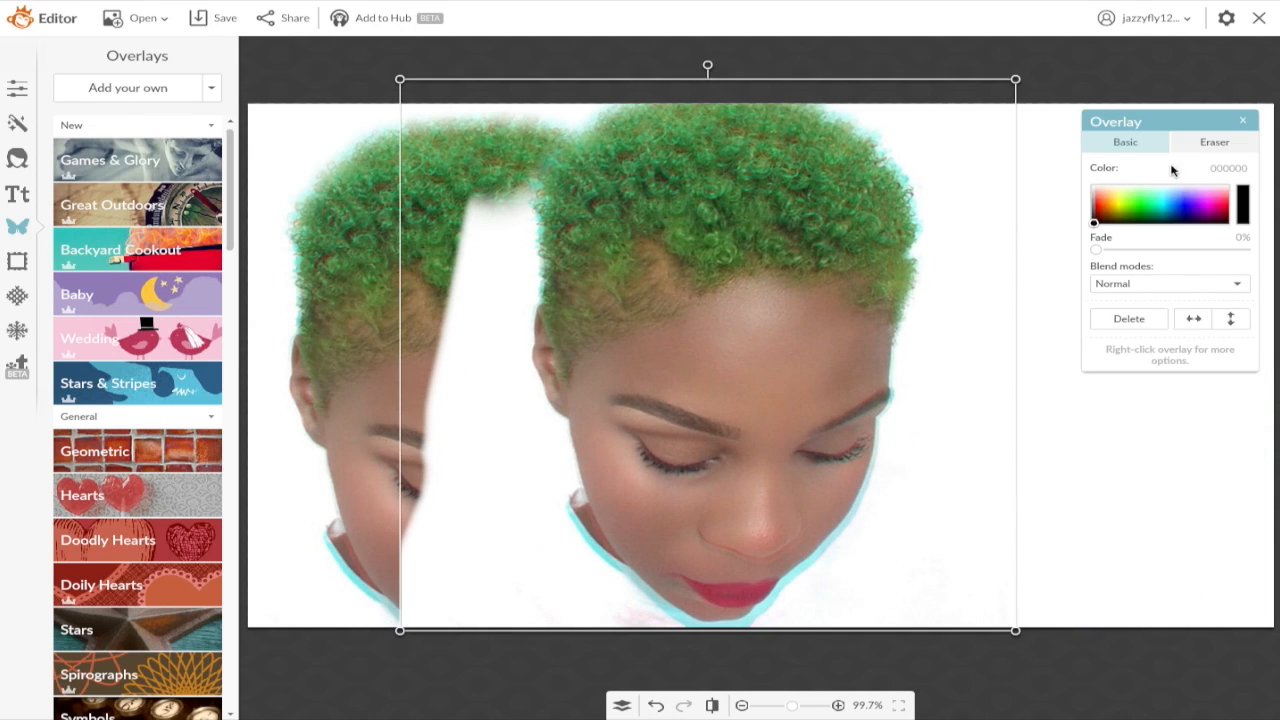
# Step: Erase the white wedge between the faces and move the copy to the right half
pyautogui.click(1214, 142)
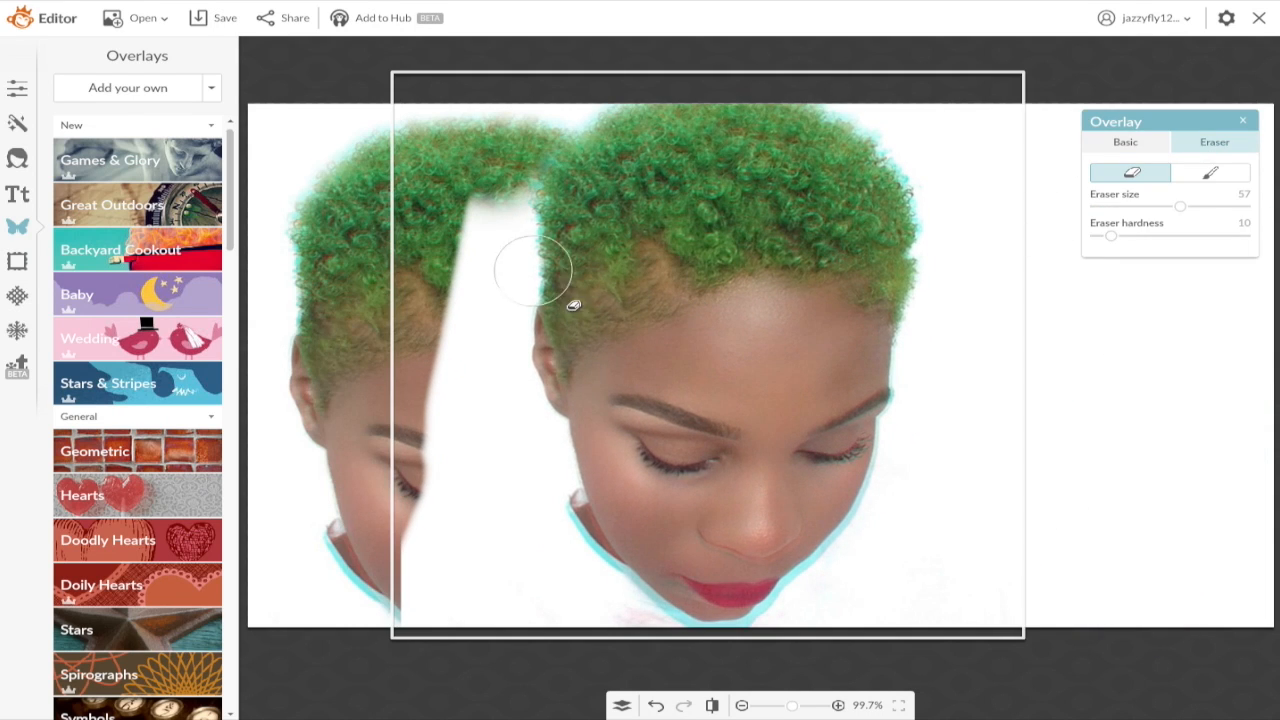
pyautogui.moveTo(485, 210)
pyautogui.mouseDown()
pyautogui.moveTo(451, 350)
pyautogui.moveTo(415, 630)
pyautogui.moveTo(442, 562)
pyautogui.moveTo(434, 486)
pyautogui.moveTo(471, 243)
pyautogui.mouseUp()
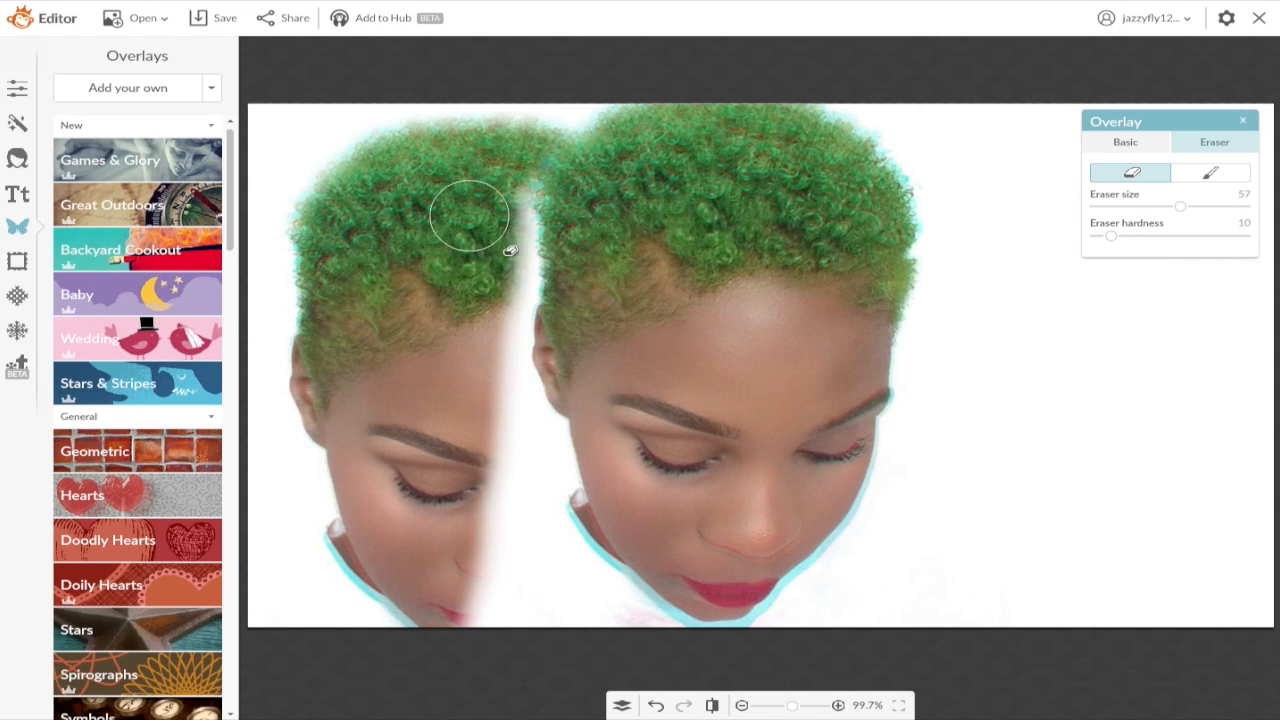
pyautogui.click(1125, 142)
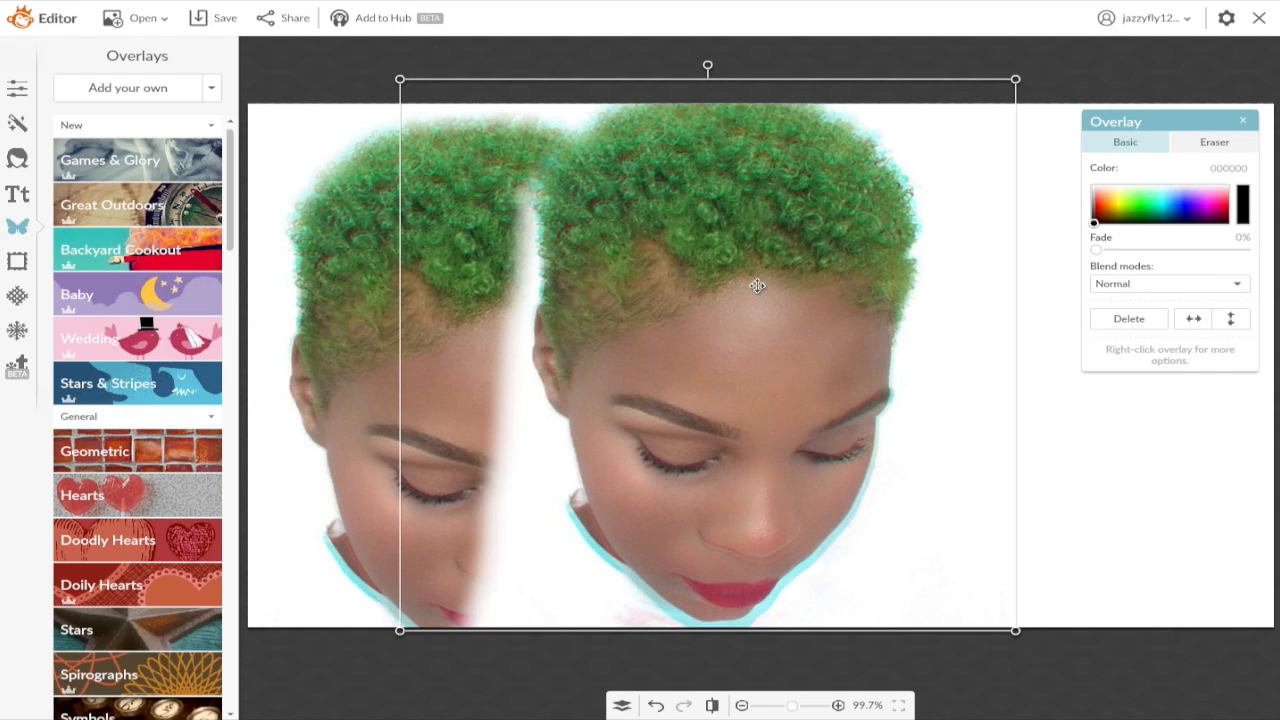
pyautogui.moveTo(723, 307); pyautogui.dragTo(1074, 317)
# Step: Mirror the right-hand face horizontally and reposition both faces
pyautogui.rightClick(811, 319)
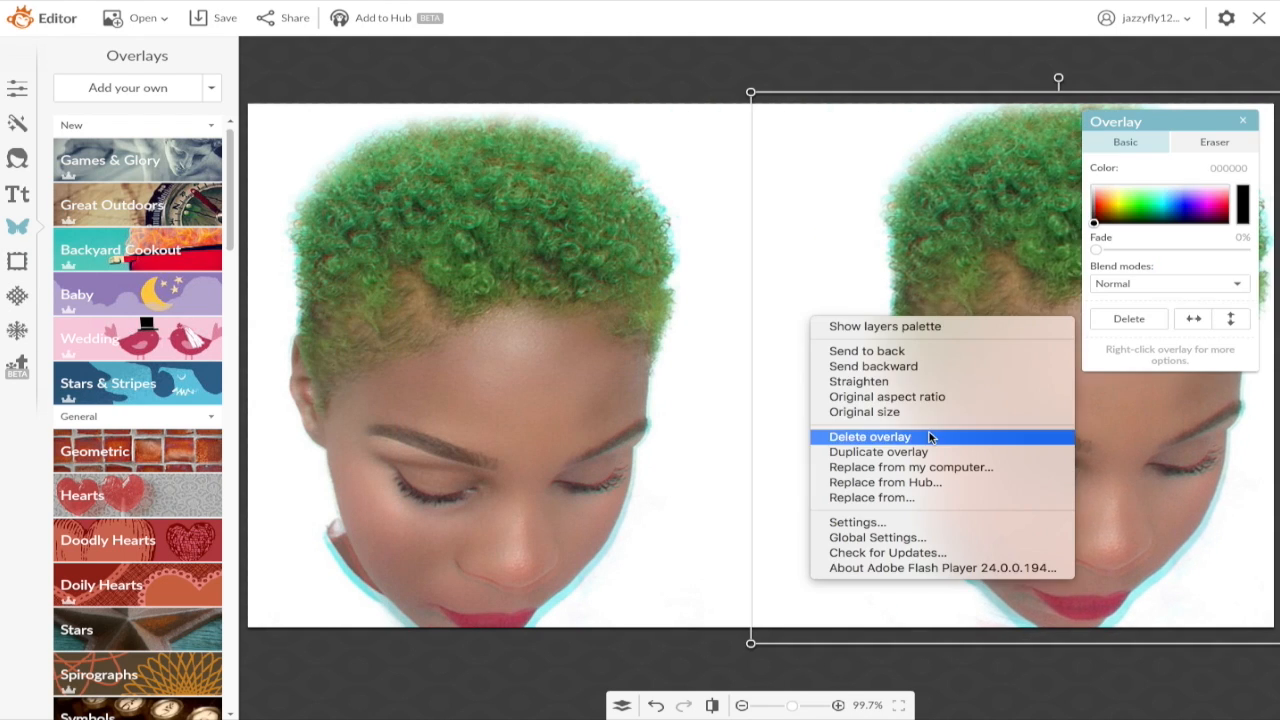
pyautogui.click(1193, 318)
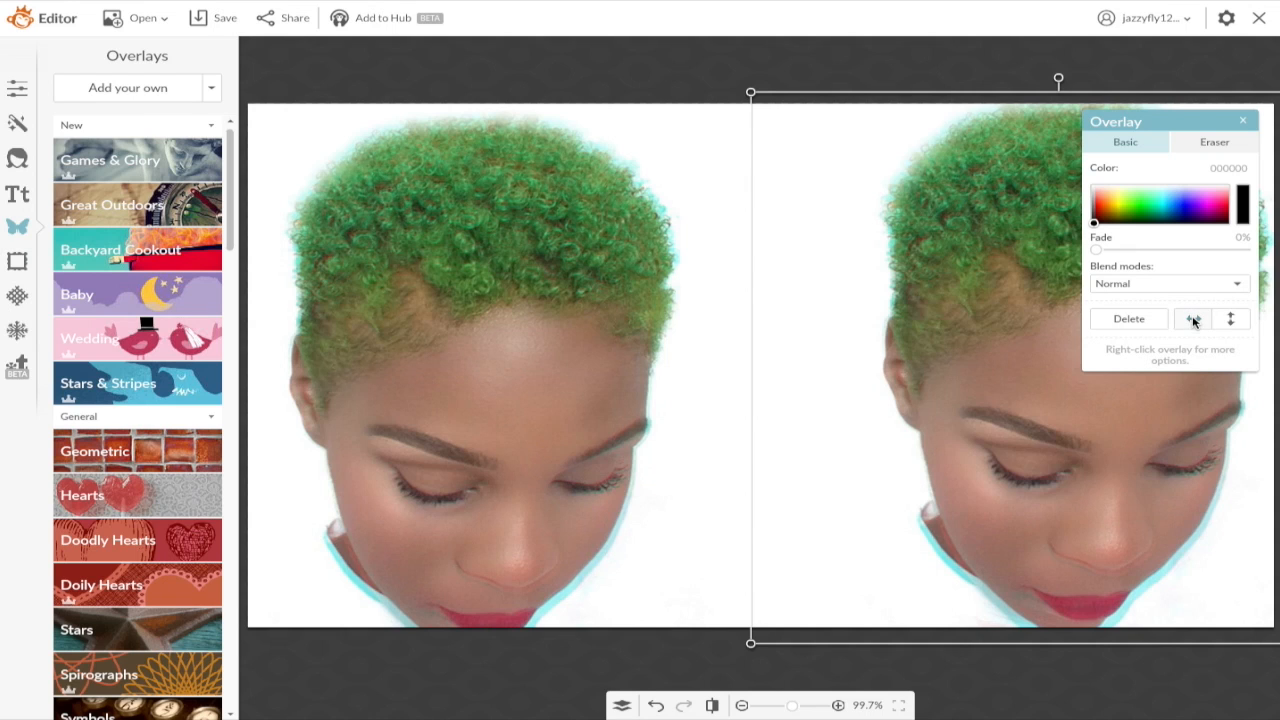
pyautogui.click(1193, 319)
pyautogui.moveTo(958, 430); pyautogui.dragTo(983, 437)
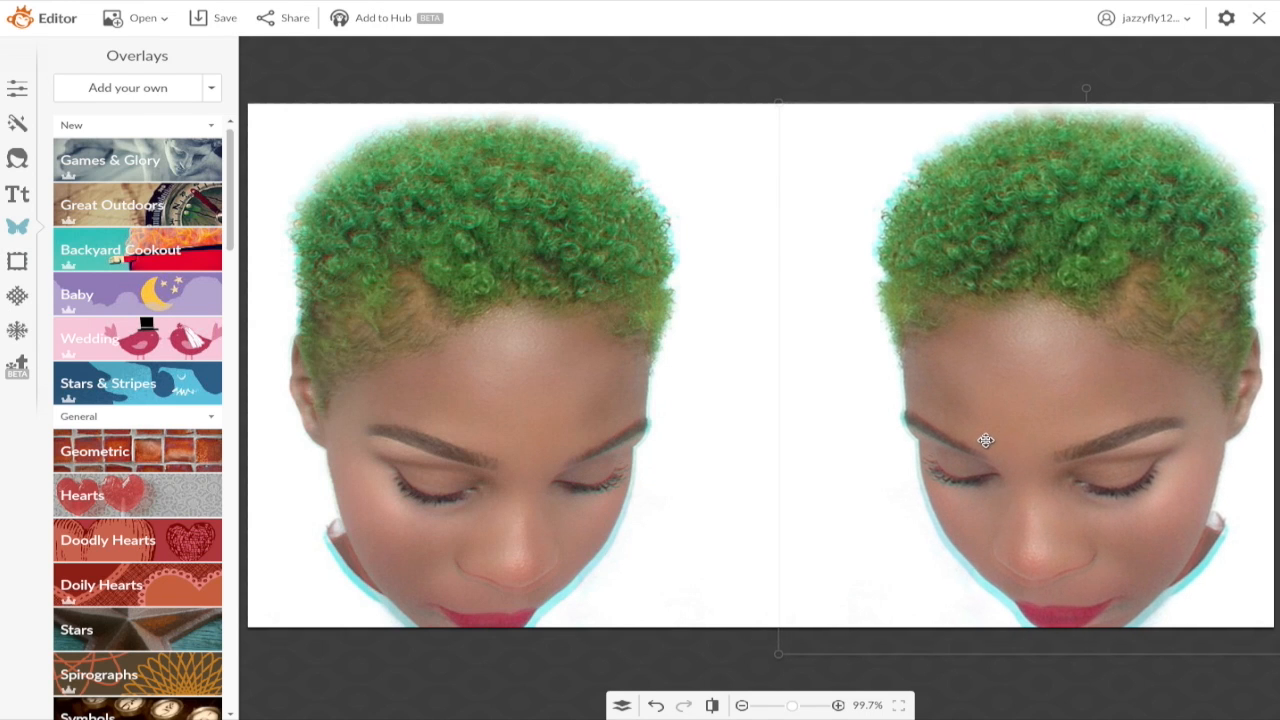
pyautogui.moveTo(372, 451); pyautogui.dragTo(375, 440)
# Step: Fine-tune both faces' positions so they no longer overlap, then start saving
pyautogui.click(804, 480)
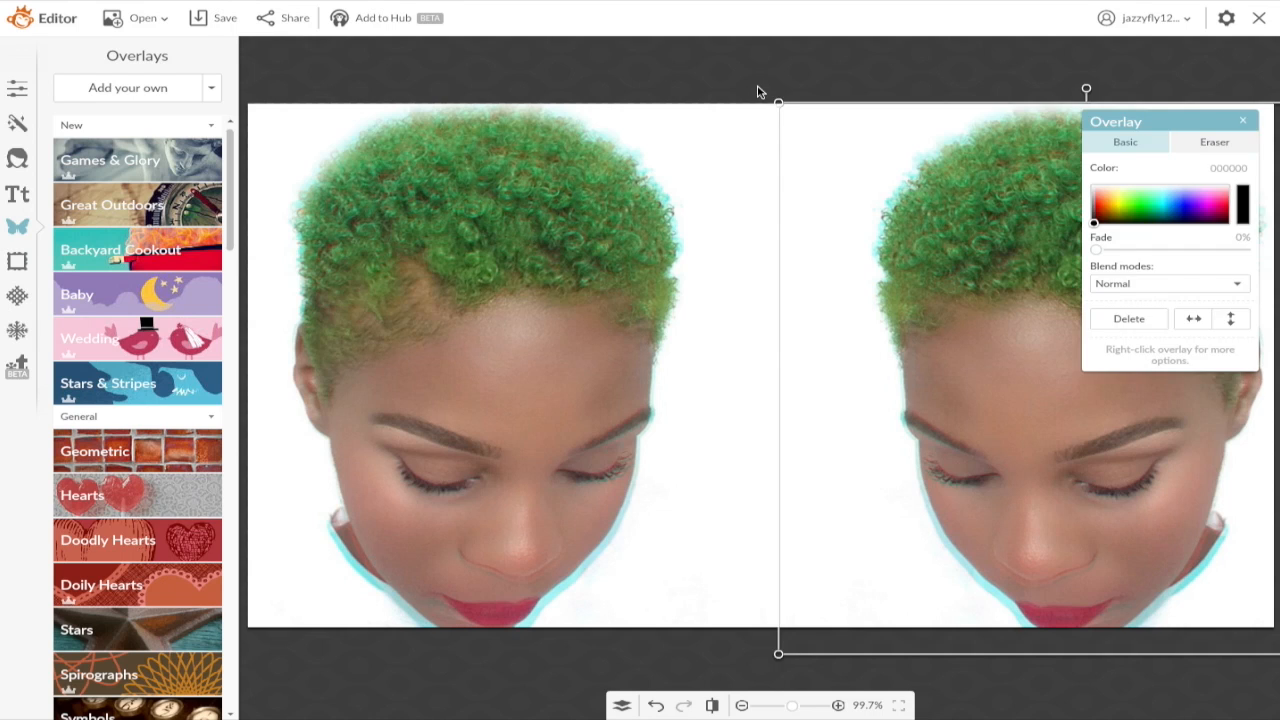
pyautogui.click(760, 91)
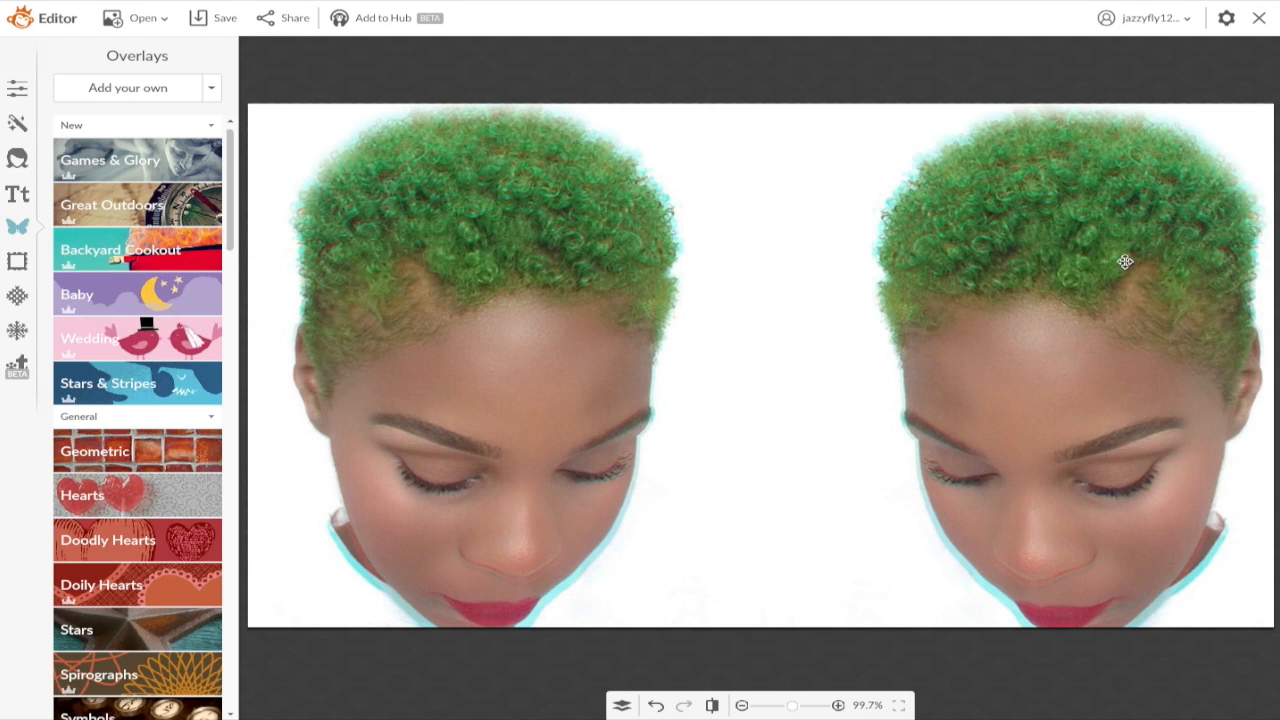
pyautogui.moveTo(1158, 369); pyautogui.dragTo(1160, 366)
pyautogui.moveTo(443, 434); pyautogui.dragTo(444, 429)
pyautogui.click(863, 506)
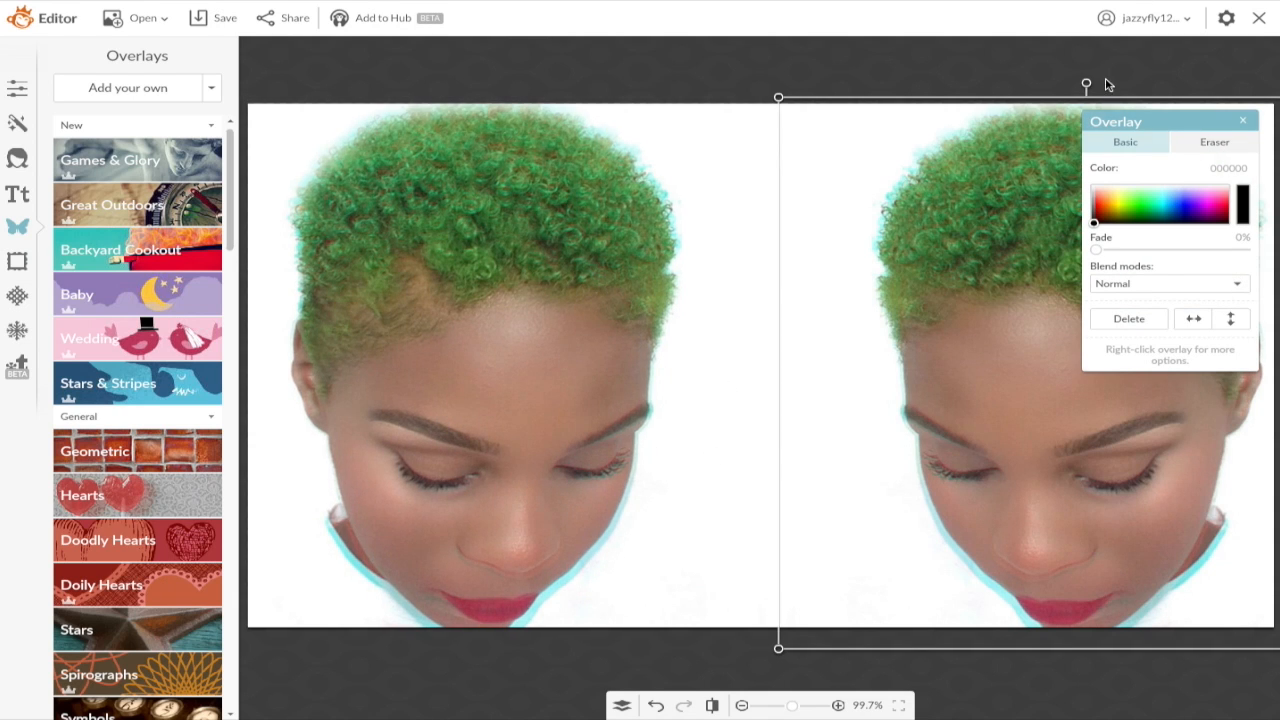
pyautogui.click(1106, 86)
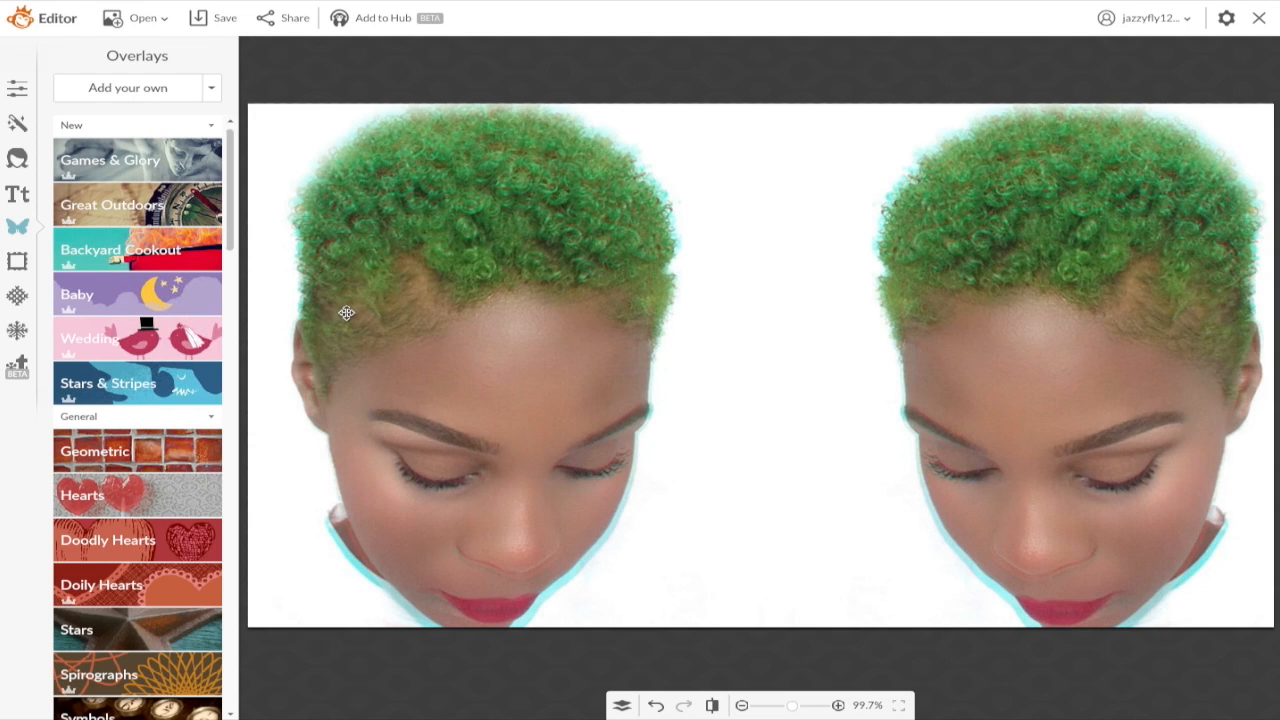
pyautogui.click(205, 17)
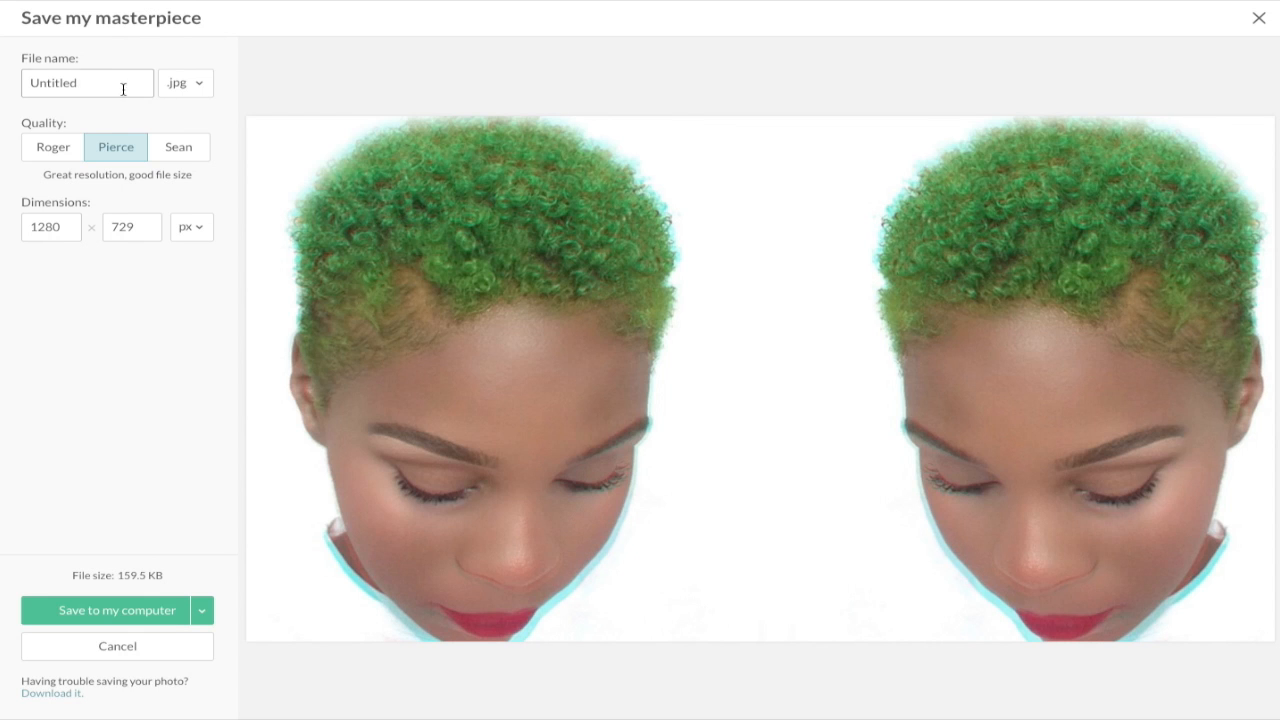
# Step: Save the two-portrait image to the computer as get yo life.jpg
pyautogui.doubleClick(110, 84)
pyautogui.press('BackSpace')
pyautogui.click(108, 608)
pyautogui.click(789, 160)
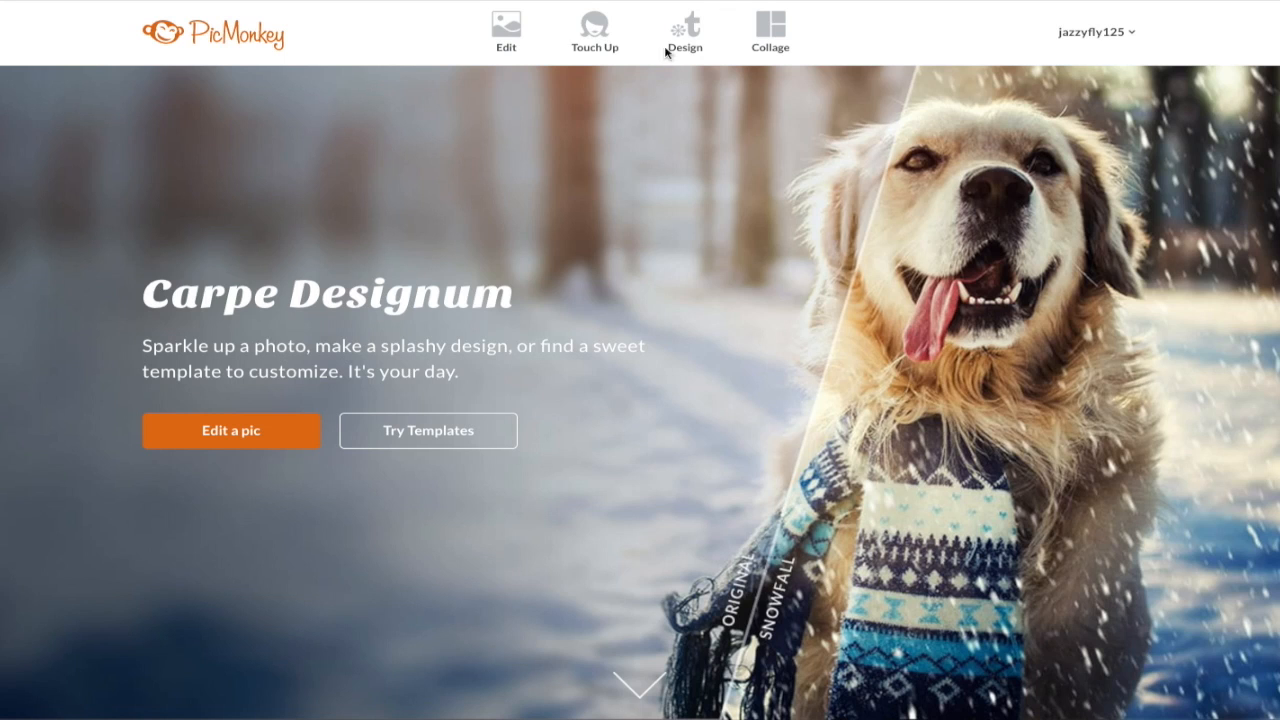
# Step: Open a new collage and set its canvas width to 1280 and height to 720 pixels
pyautogui.moveTo(763, 35)
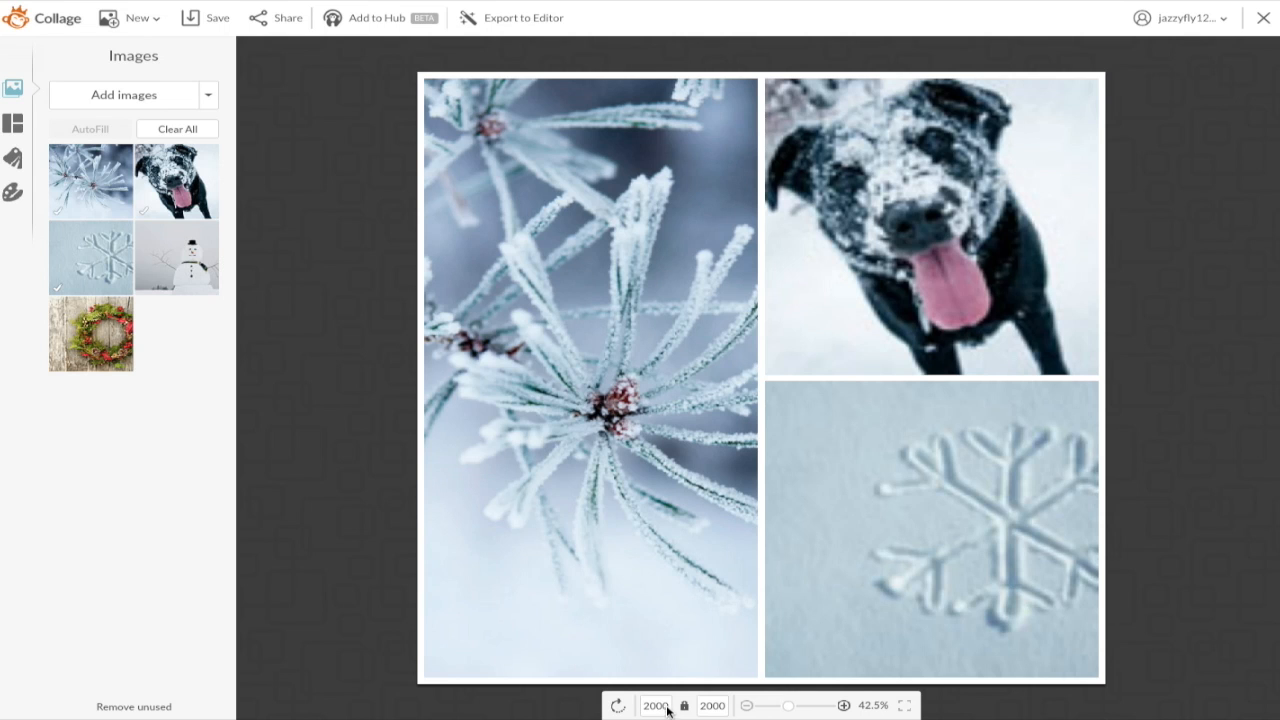
pyautogui.doubleClick(660, 706)
pyautogui.press('BackSpace')
pyautogui.write('1280')
pyautogui.click(714, 706)
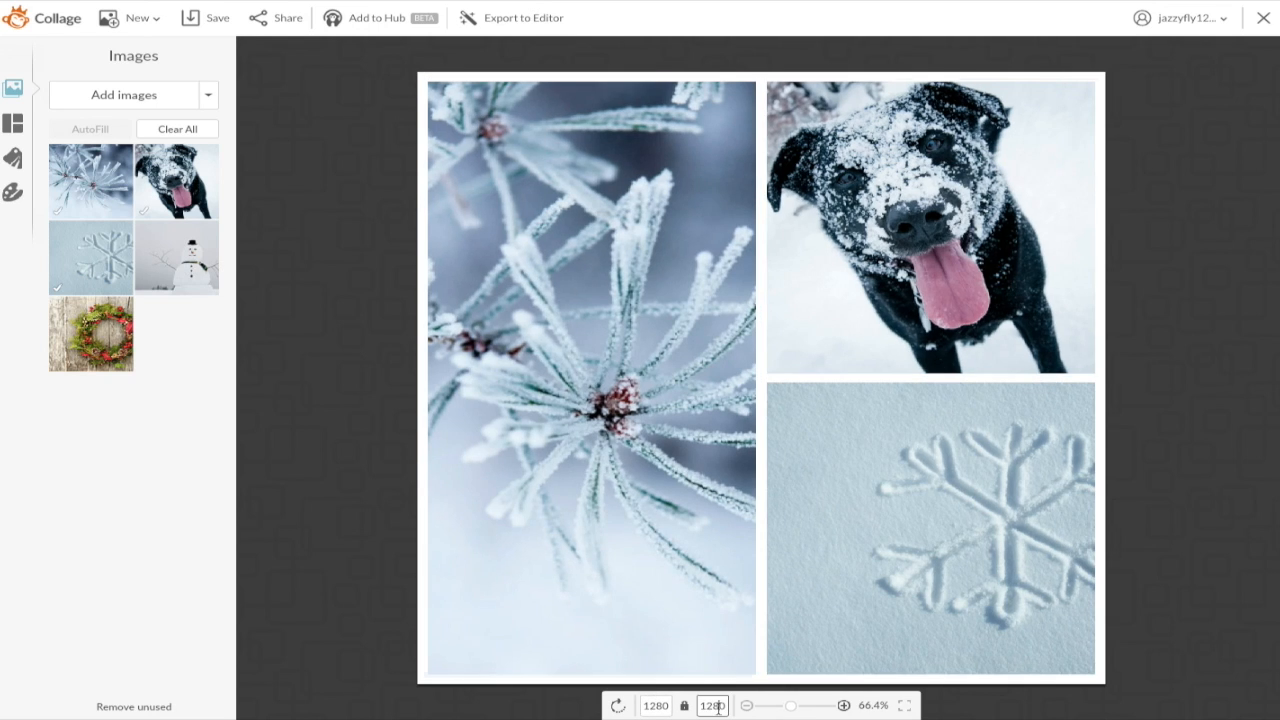
pyautogui.moveTo(719, 706); pyautogui.dragTo(684, 700)
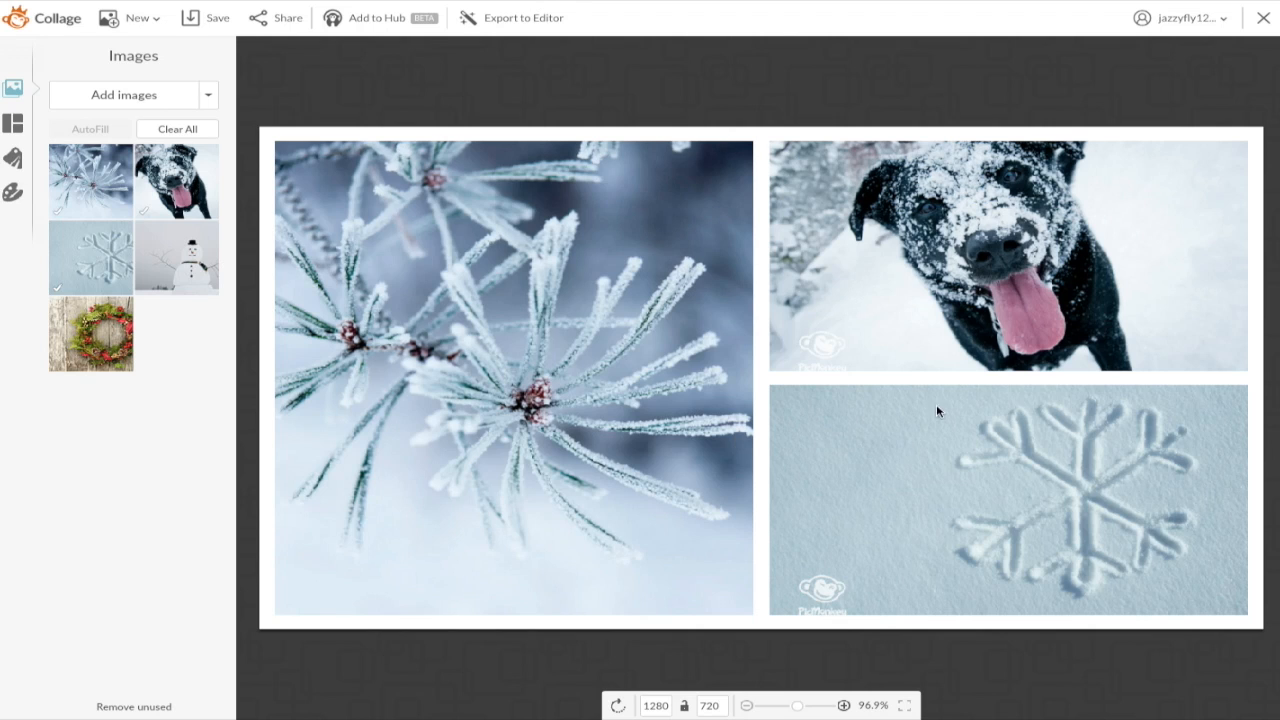
pyautogui.moveTo(1211, 410)
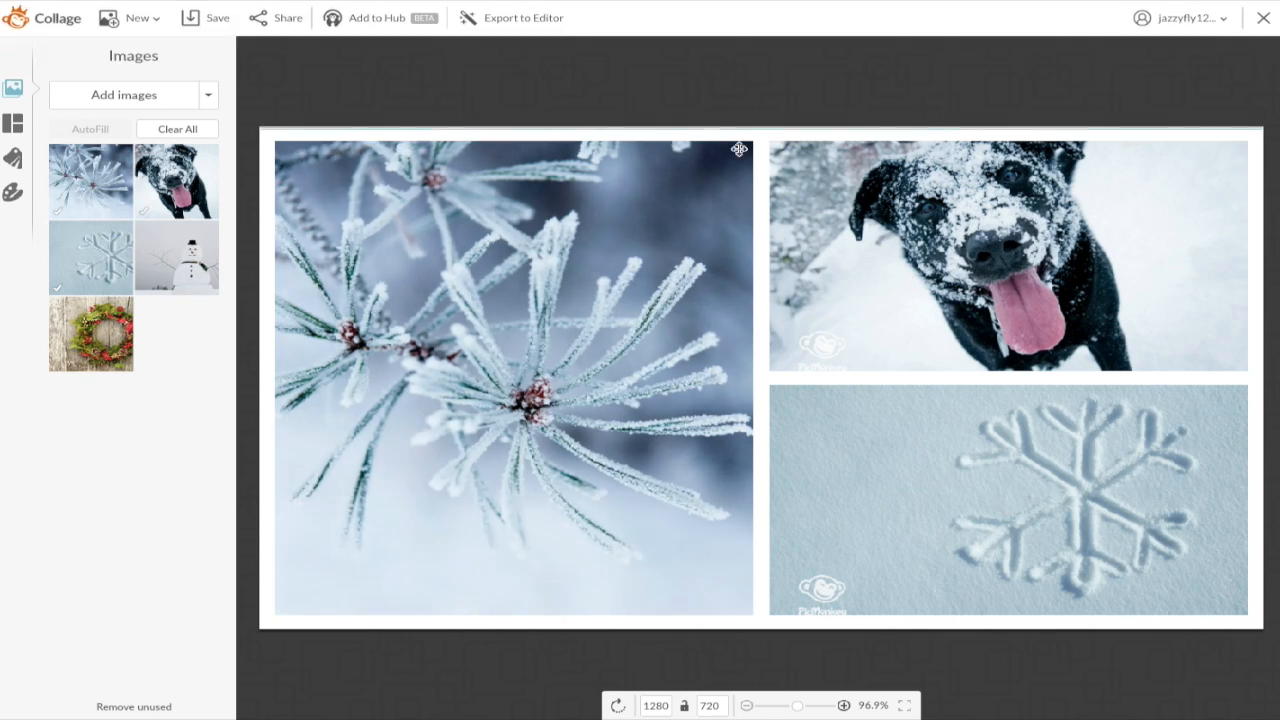
# Step: Delete the snowflake photo and its cell, then upload IMG_4195.JPG and IMG_4189.JPG from Desktop/2x2
pyautogui.click(1236, 400)
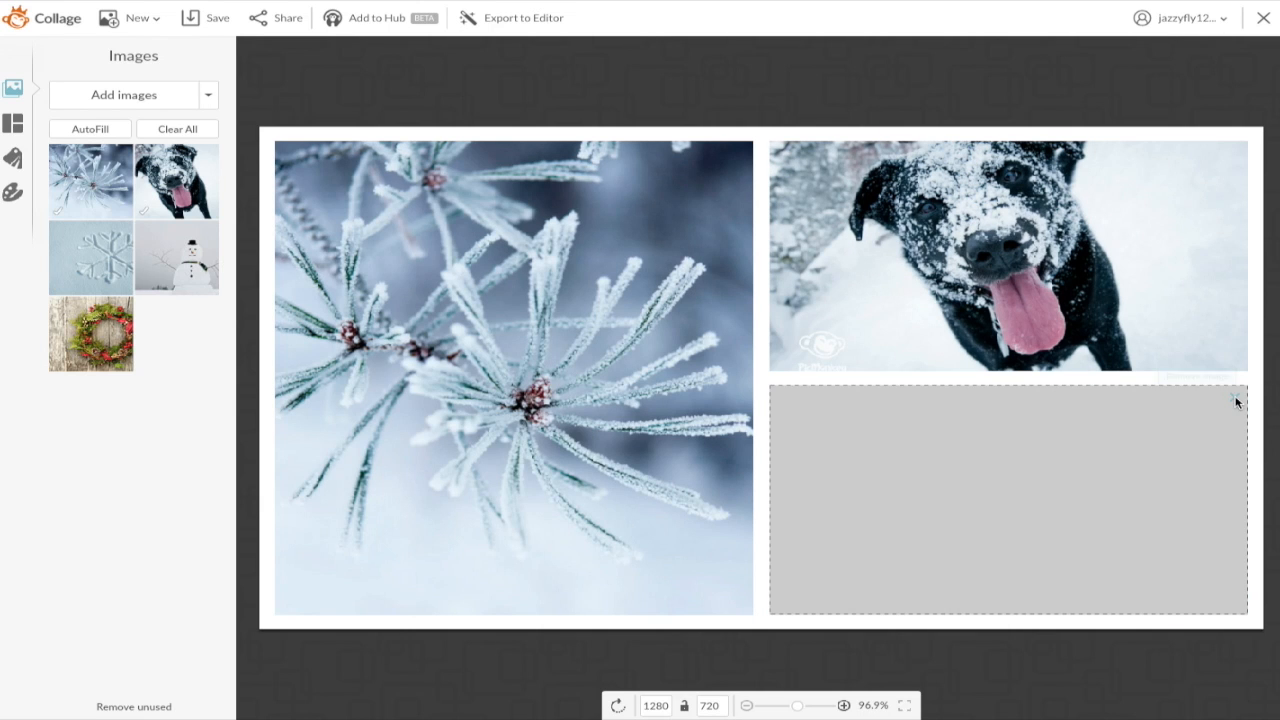
pyautogui.click(1236, 400)
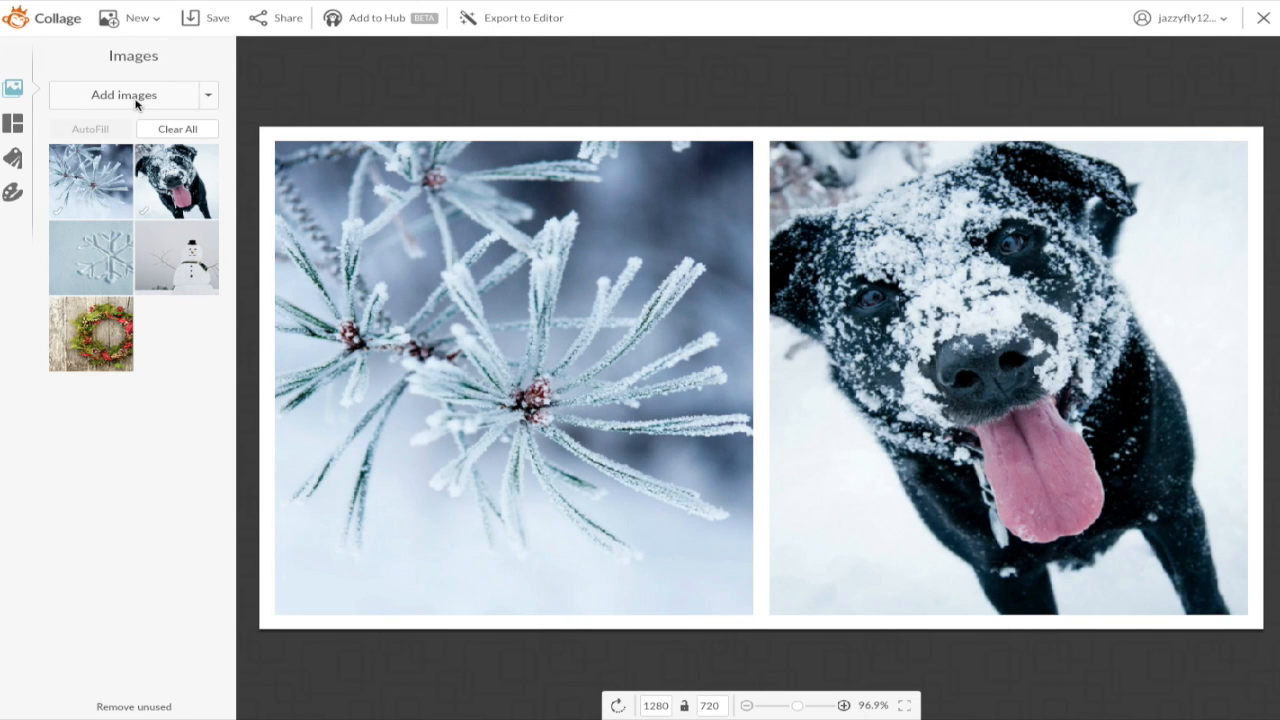
pyautogui.click(134, 97)
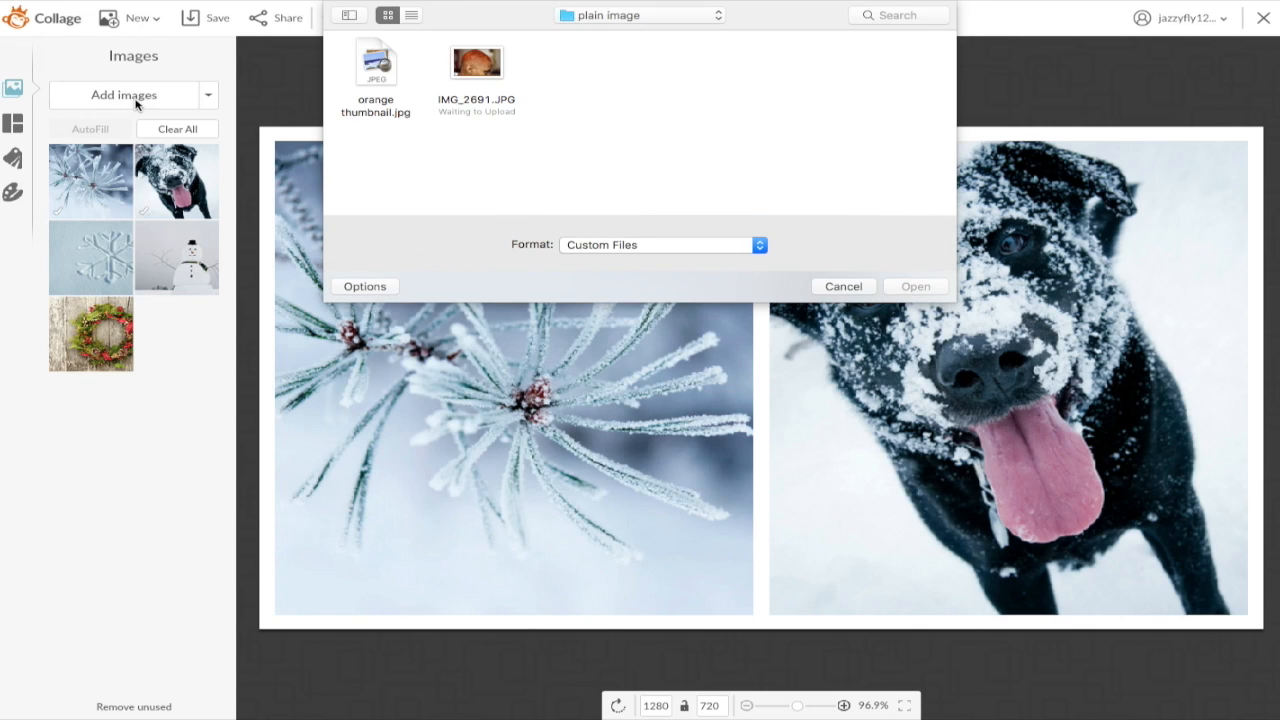
pyautogui.click(704, 21)
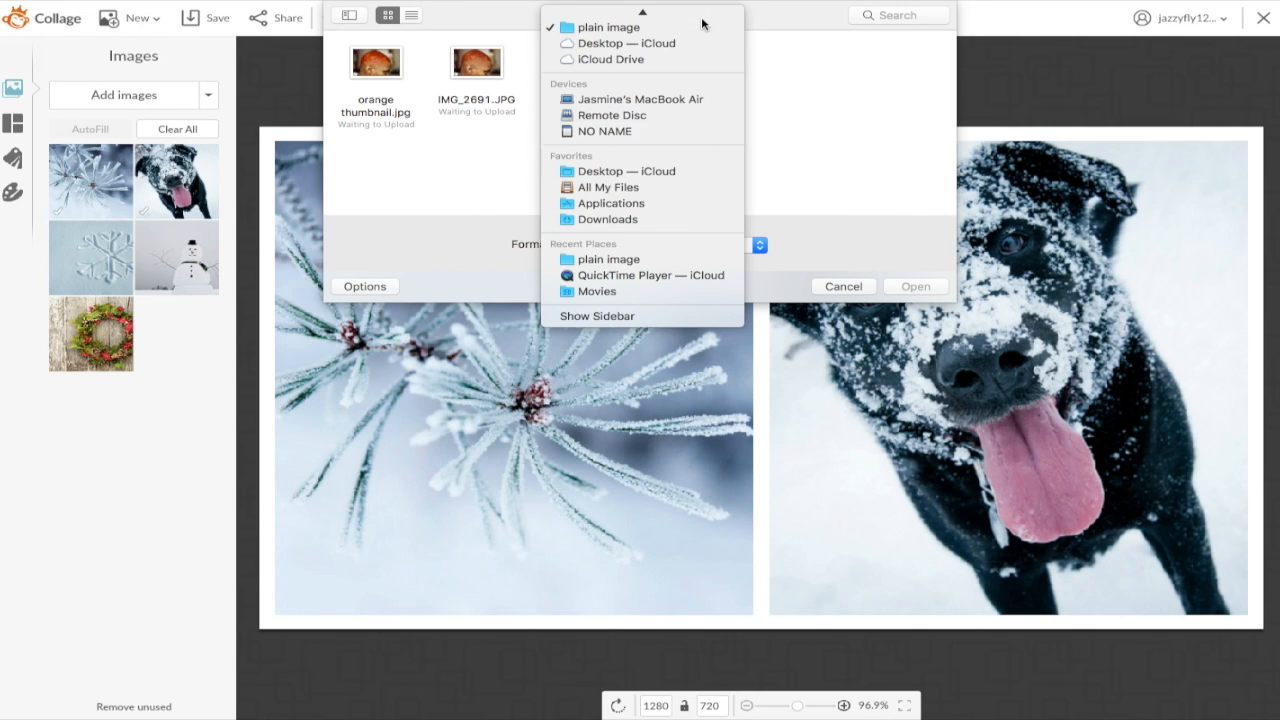
pyautogui.click(634, 171)
pyautogui.click(782, 78)
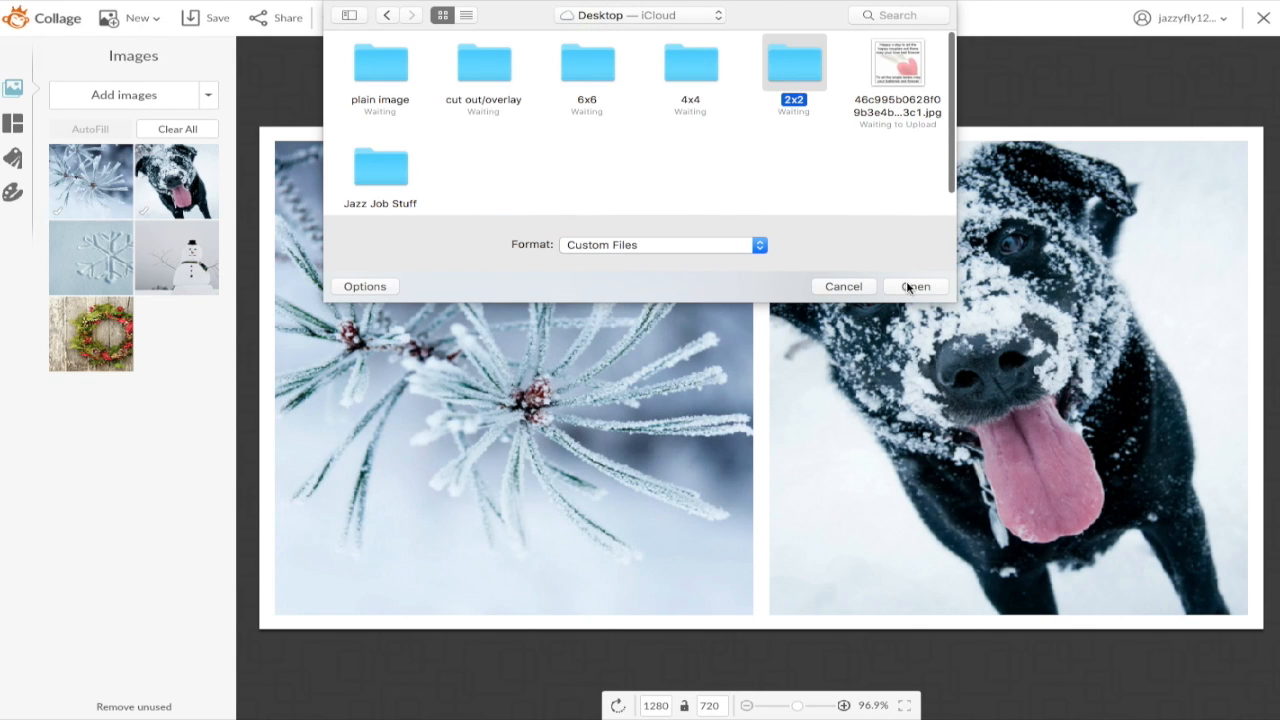
pyautogui.click(913, 292)
pyautogui.moveTo(538, 77); pyautogui.dragTo(332, 75)
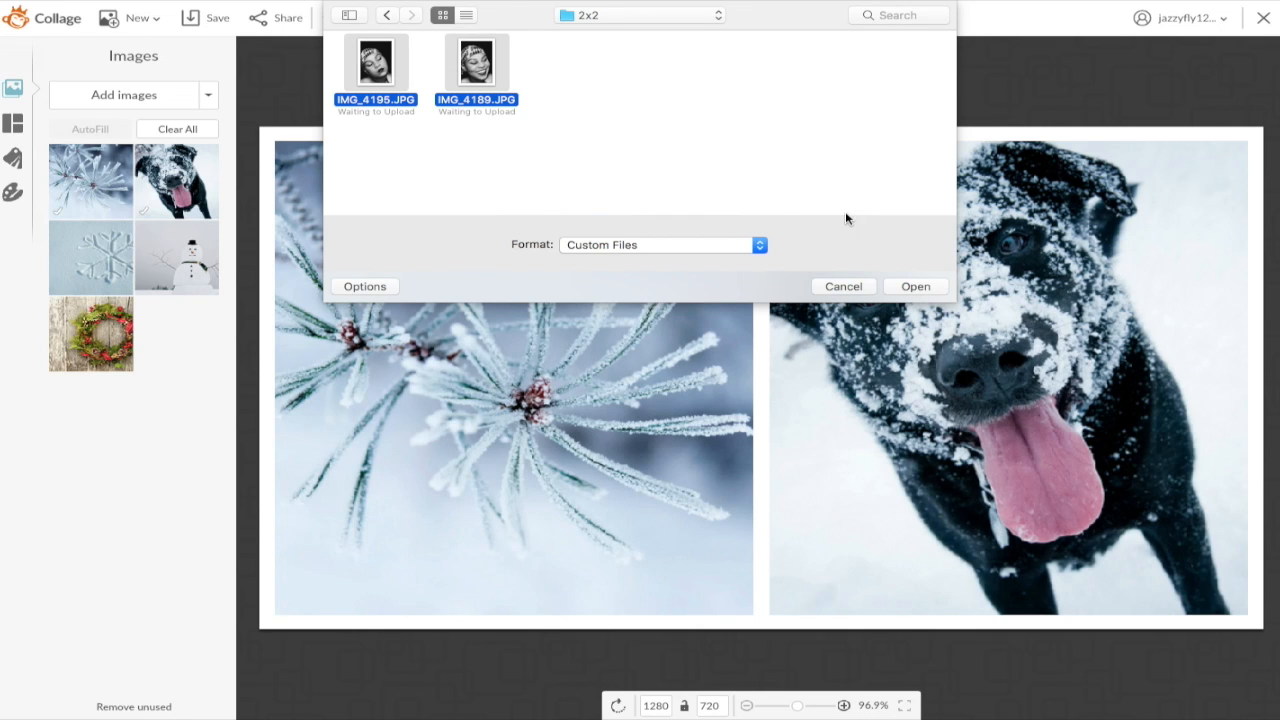
pyautogui.click(940, 287)
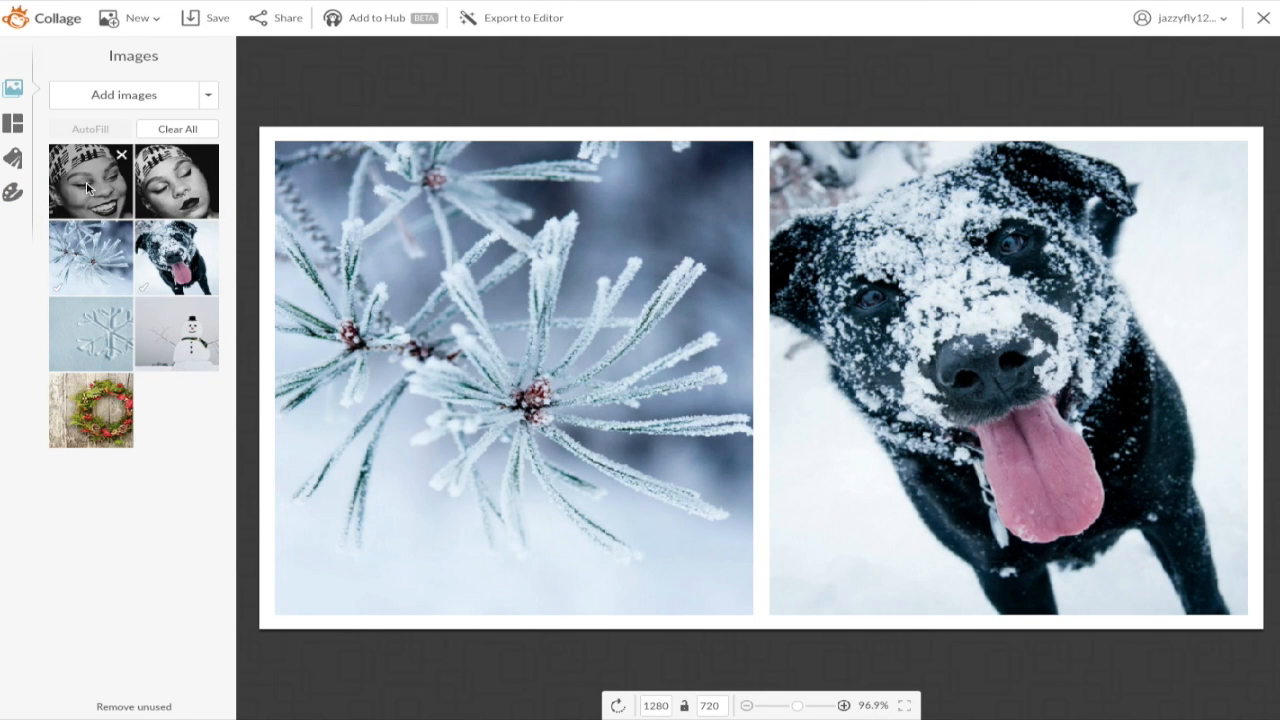
# Step: Place the two portraits in the left and right cells and reduce spacing to 0
pyautogui.moveTo(86, 187); pyautogui.dragTo(513, 340)
pyautogui.moveTo(172, 186); pyautogui.dragTo(1034, 397)
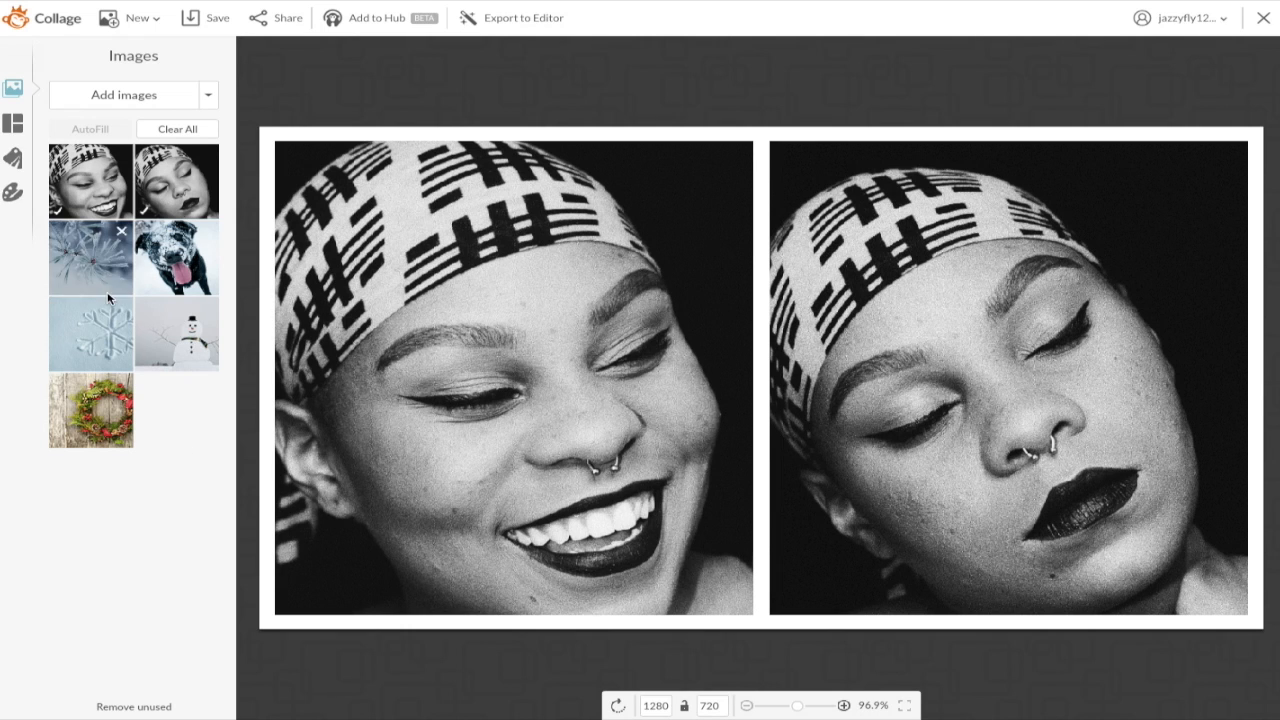
pyautogui.click(13, 195)
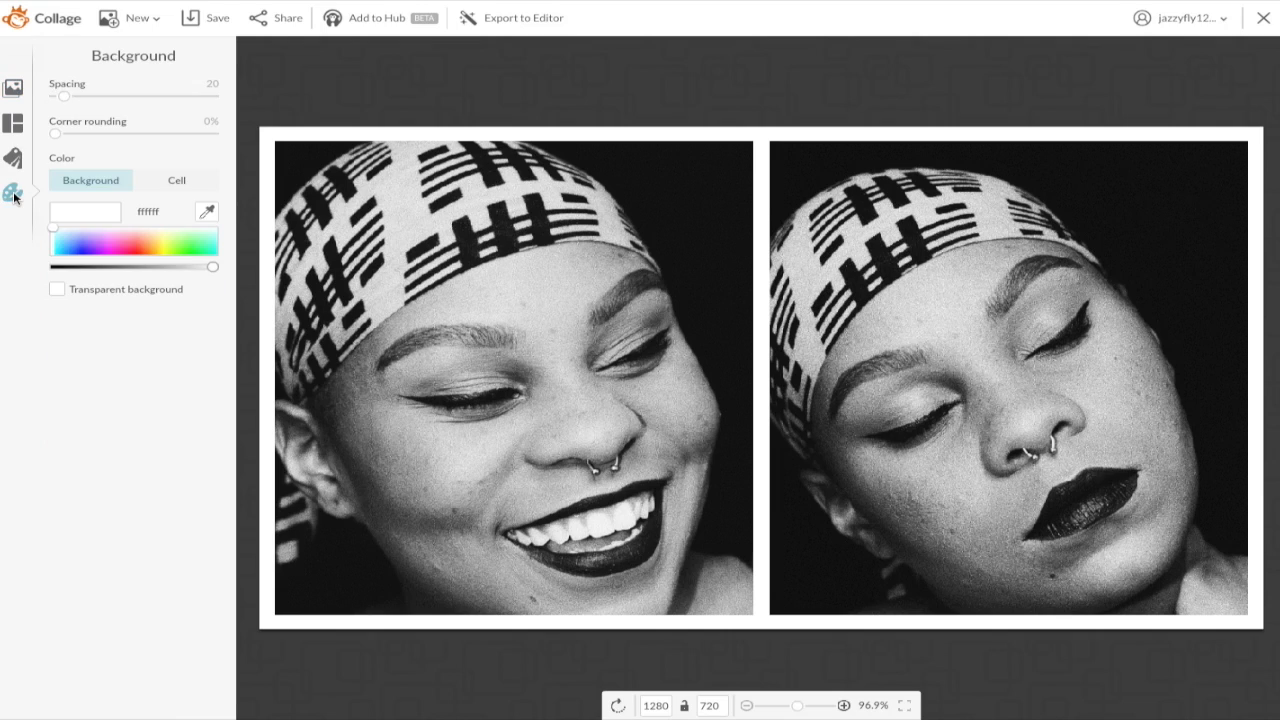
pyautogui.moveTo(64, 97); pyautogui.dragTo(55, 96)
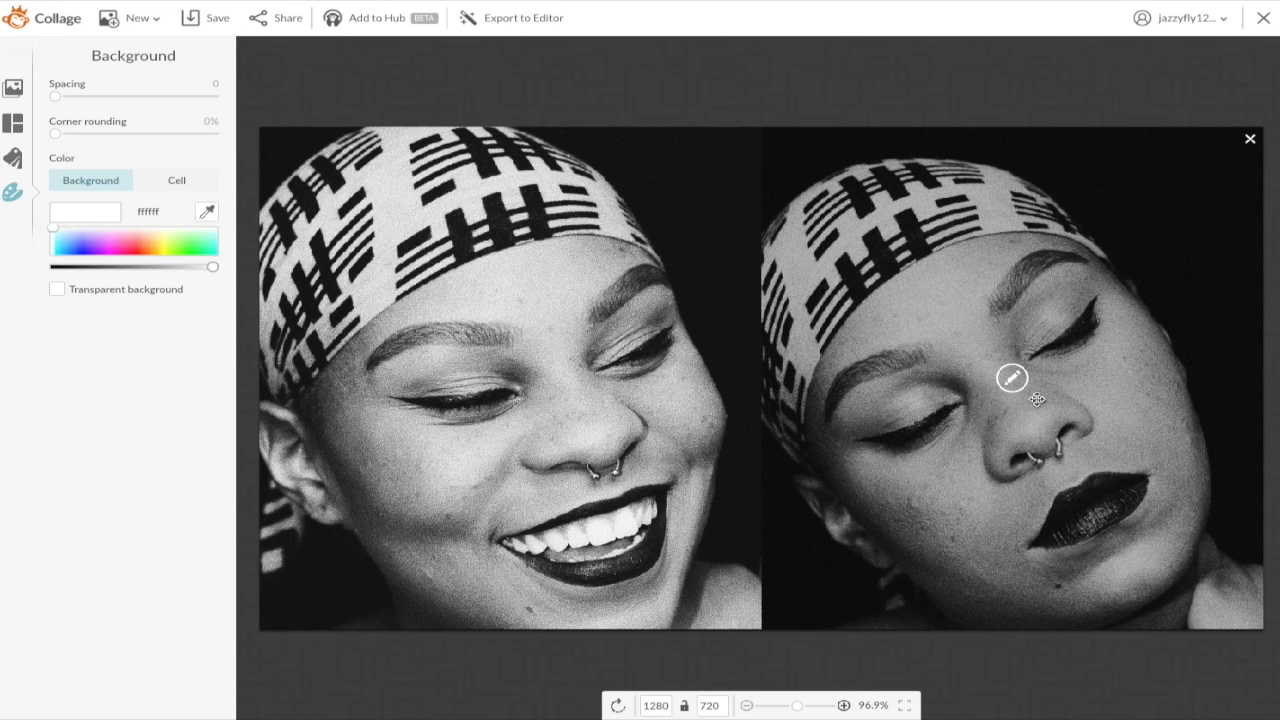
# Step: Flip the right portrait horizontally and shift it within its cell
pyautogui.click(1020, 379)
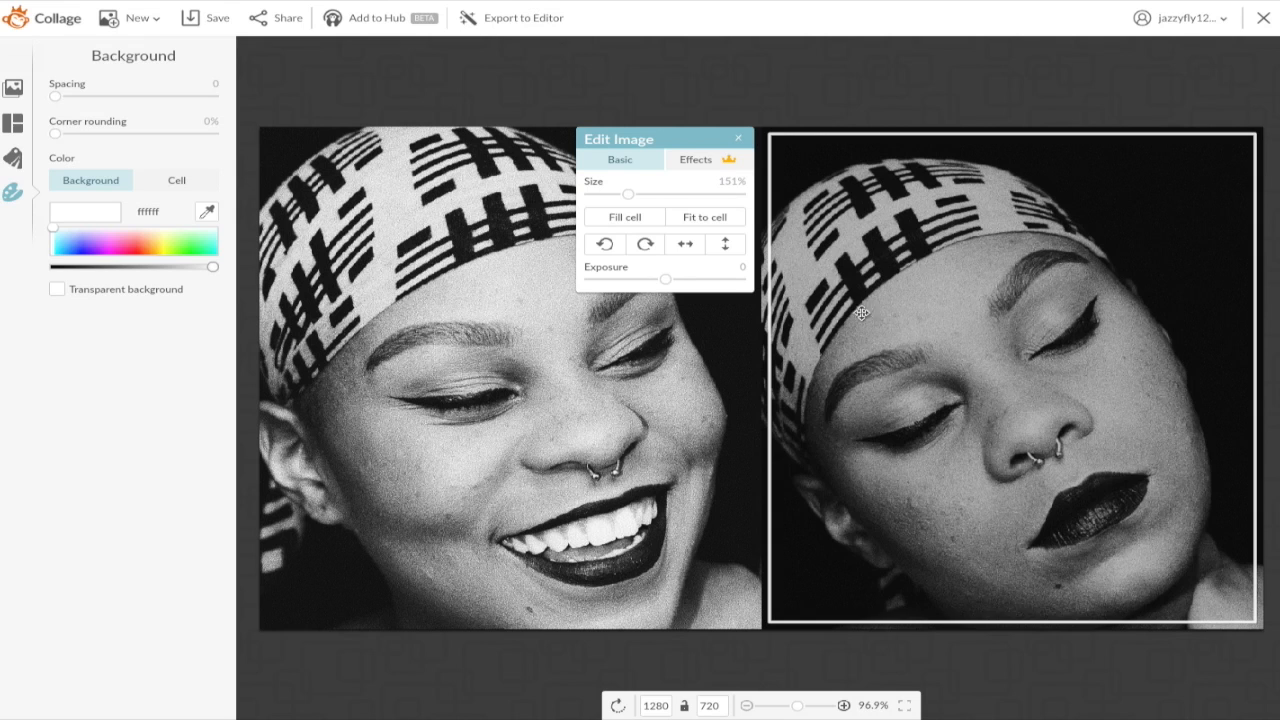
pyautogui.click(697, 250)
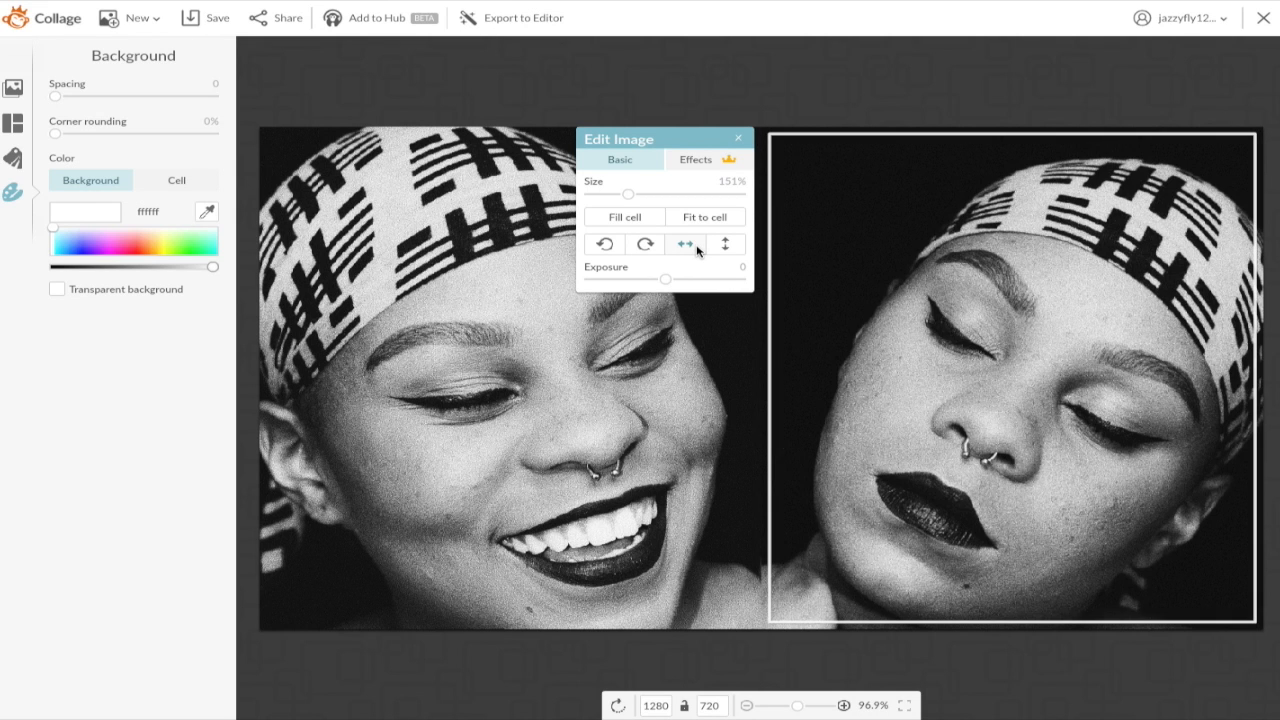
pyautogui.moveTo(1093, 382); pyautogui.dragTo(1072, 545)
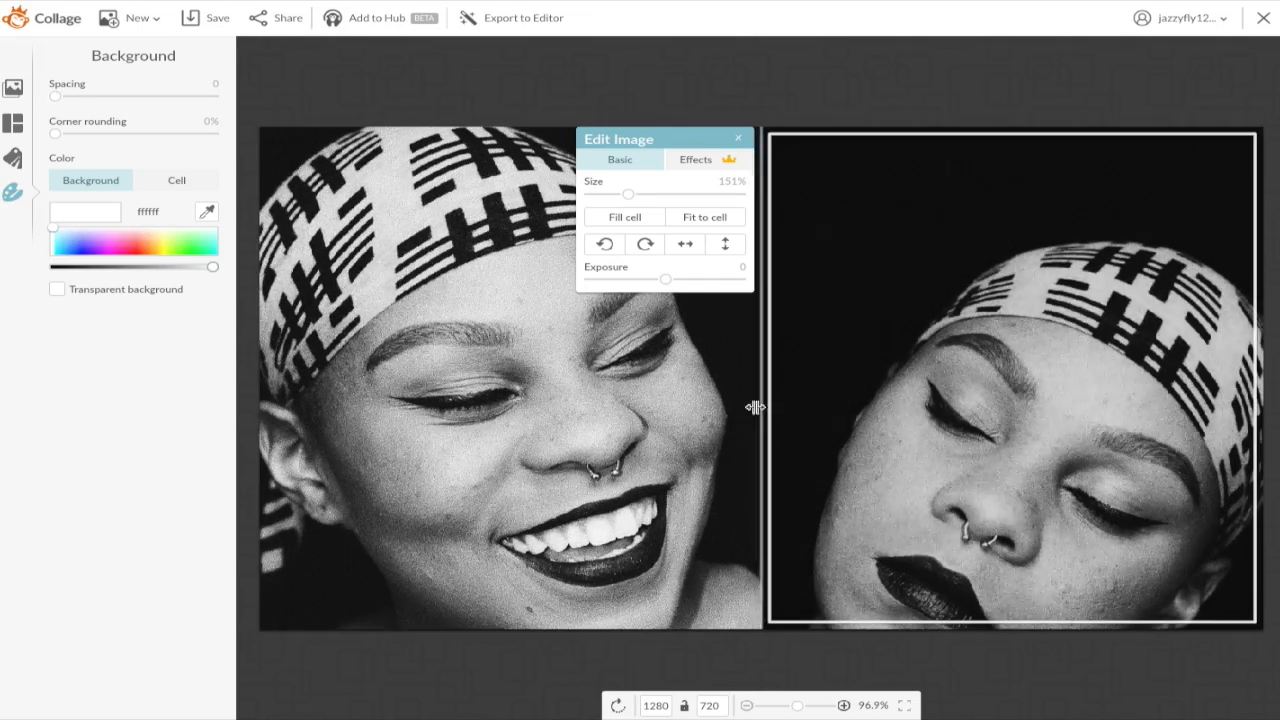
# Step: Set the left portrait to 100% size, move the divider left, and raise the right portrait
pyautogui.click(513, 378)
pyautogui.moveTo(809, 194); pyautogui.dragTo(779, 199)
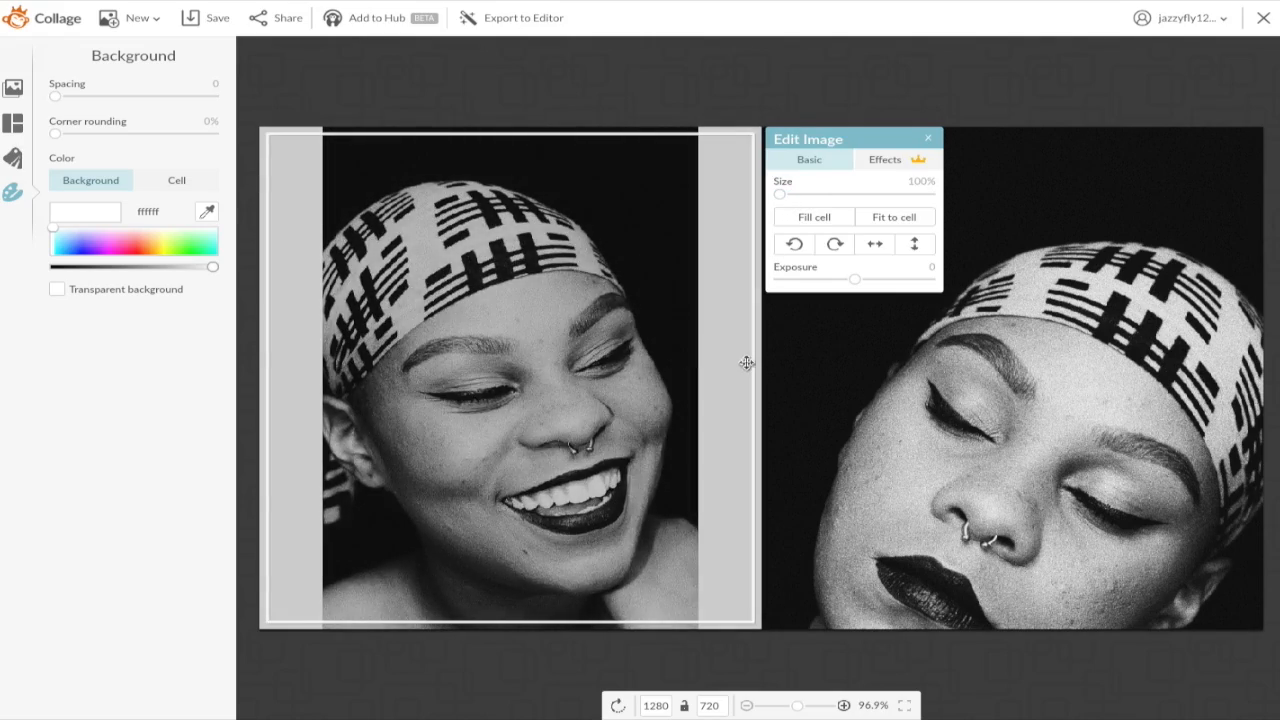
pyautogui.moveTo(757, 366); pyautogui.dragTo(620, 378)
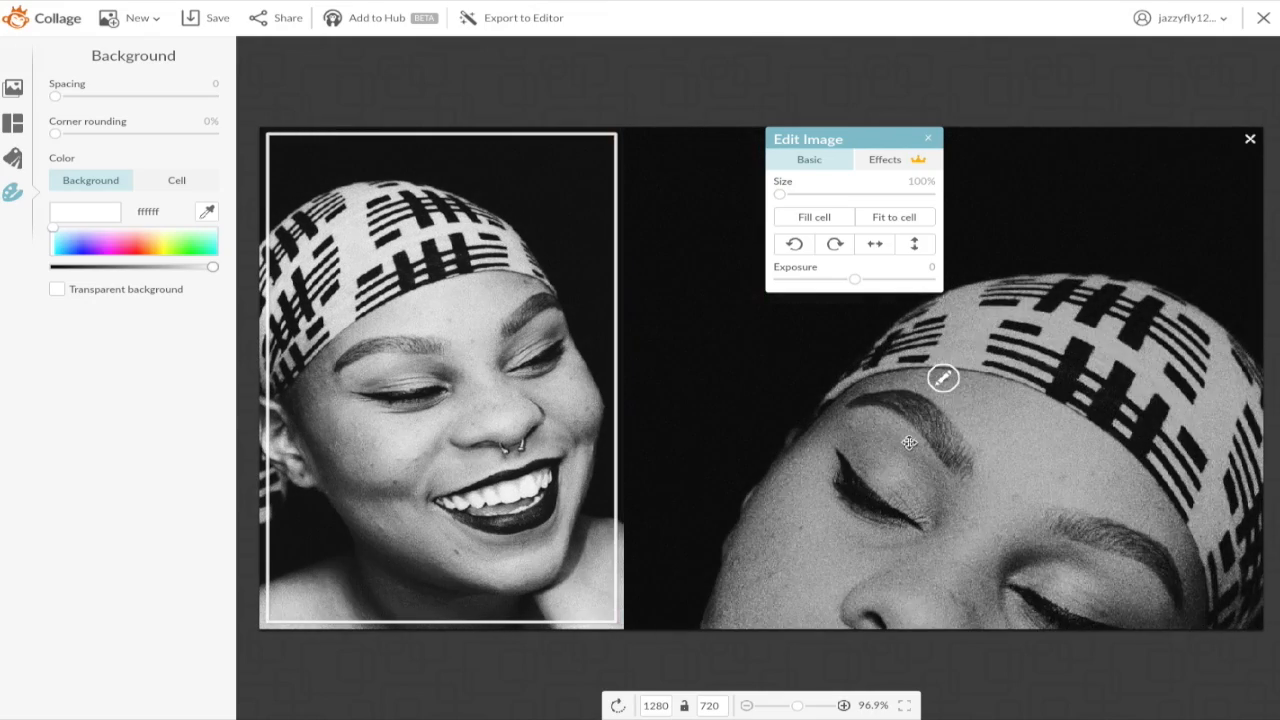
pyautogui.moveTo(927, 459); pyautogui.dragTo(927, 430)
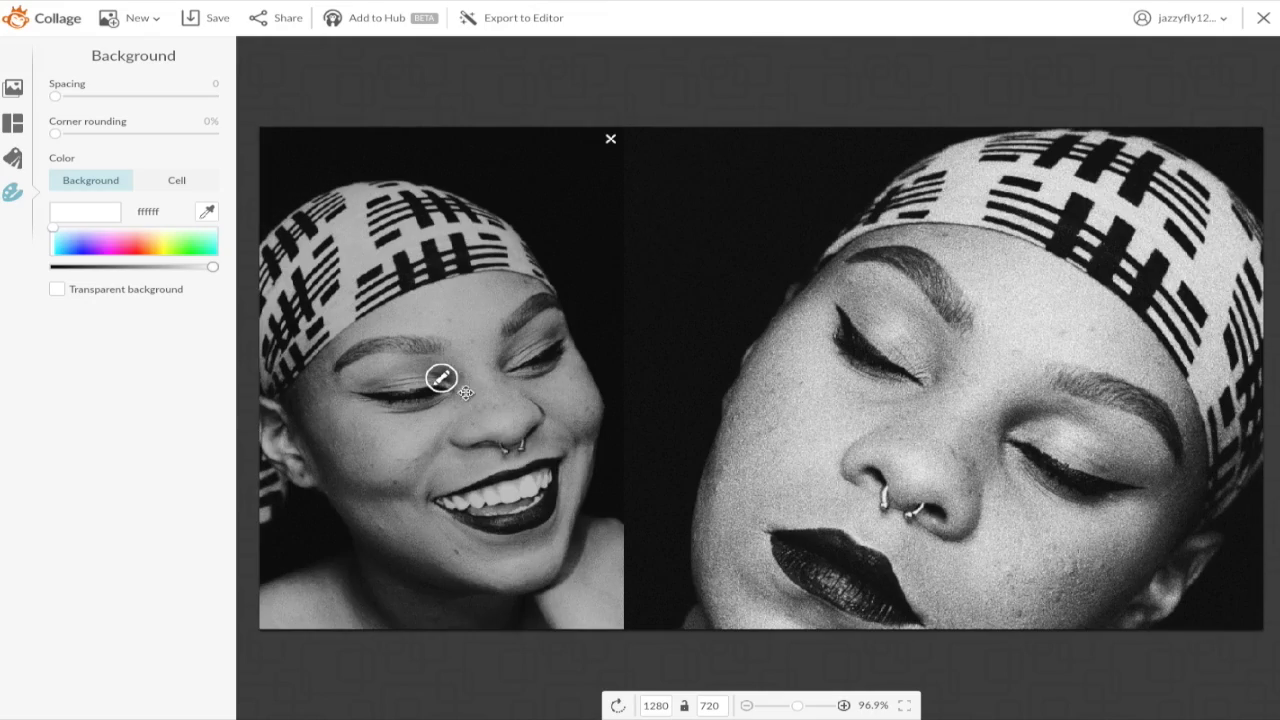
pyautogui.click(466, 392)
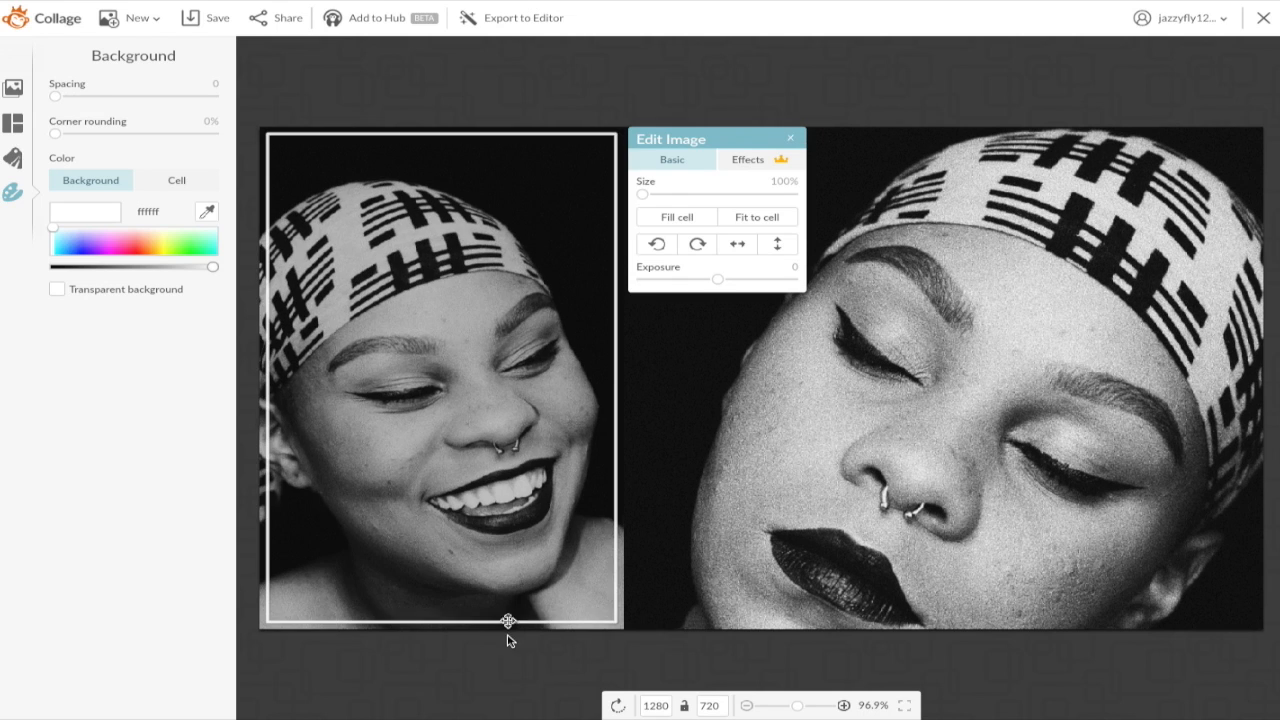
pyautogui.click(509, 655)
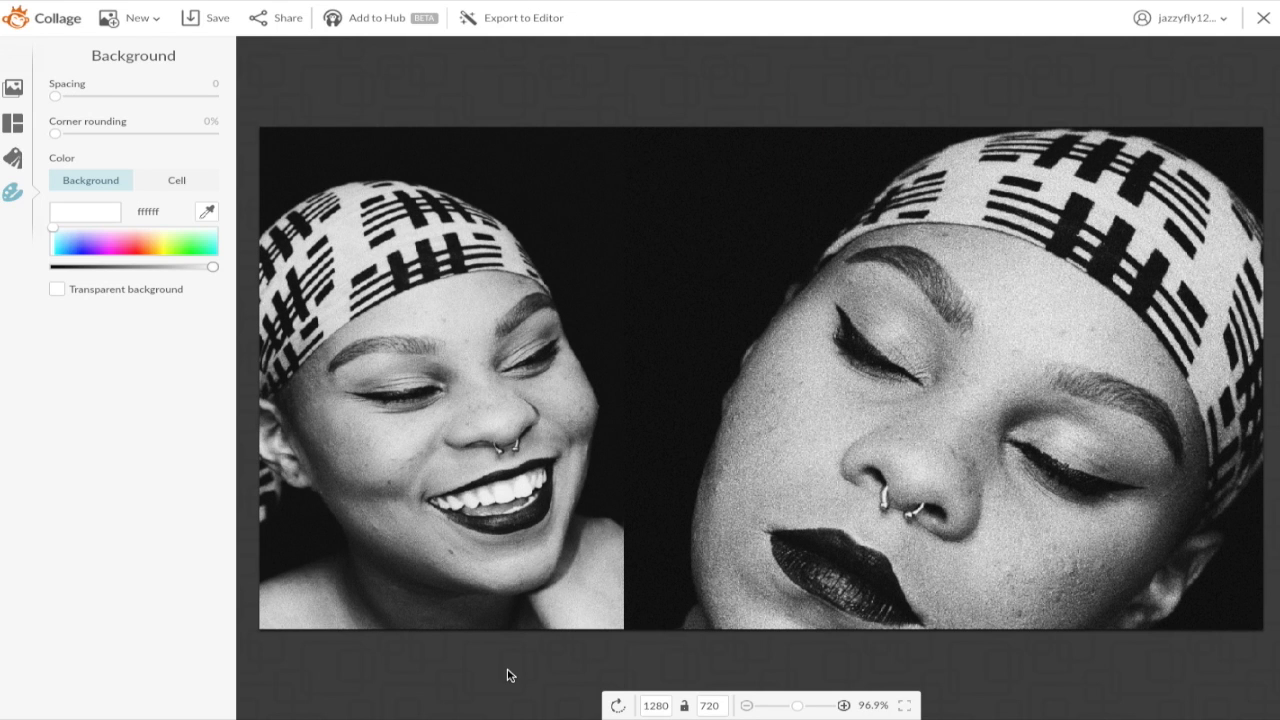
# Step: Save the collage to the computer as a JPG named 'black and white'
pyautogui.click(213, 26)
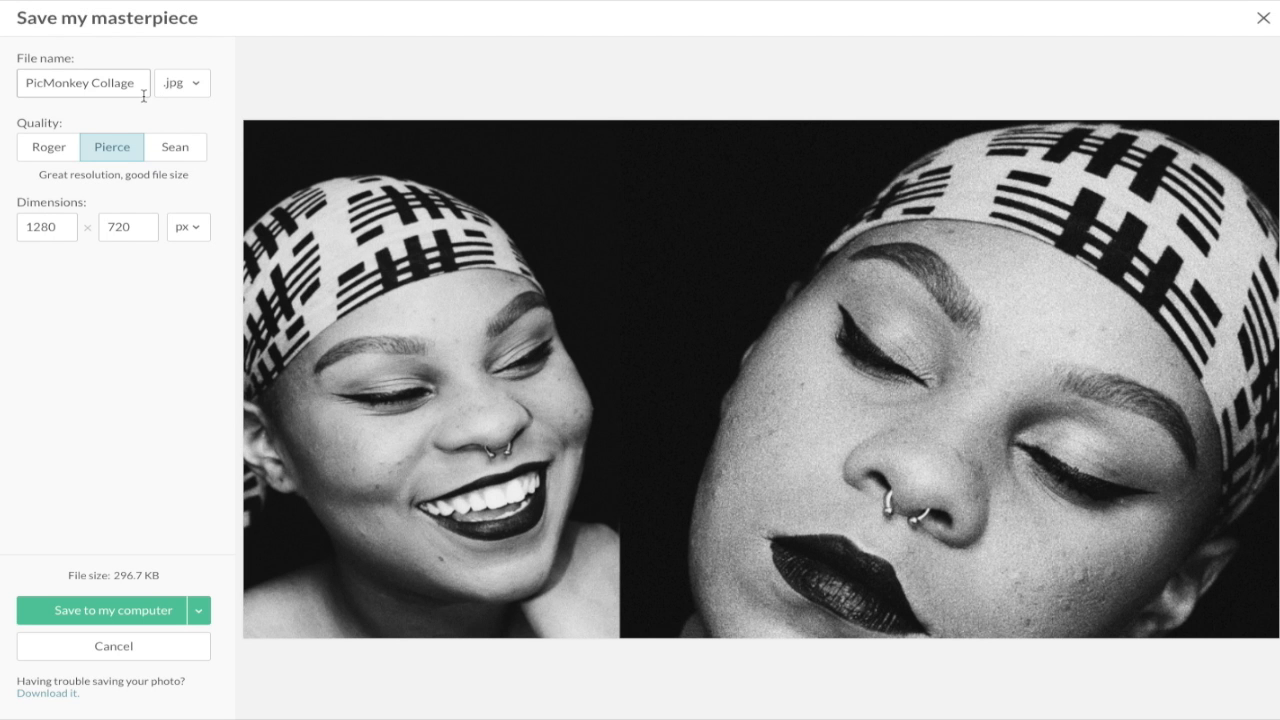
pyautogui.moveTo(134, 83); pyautogui.dragTo(26, 83)
pyautogui.press('BackSpace')
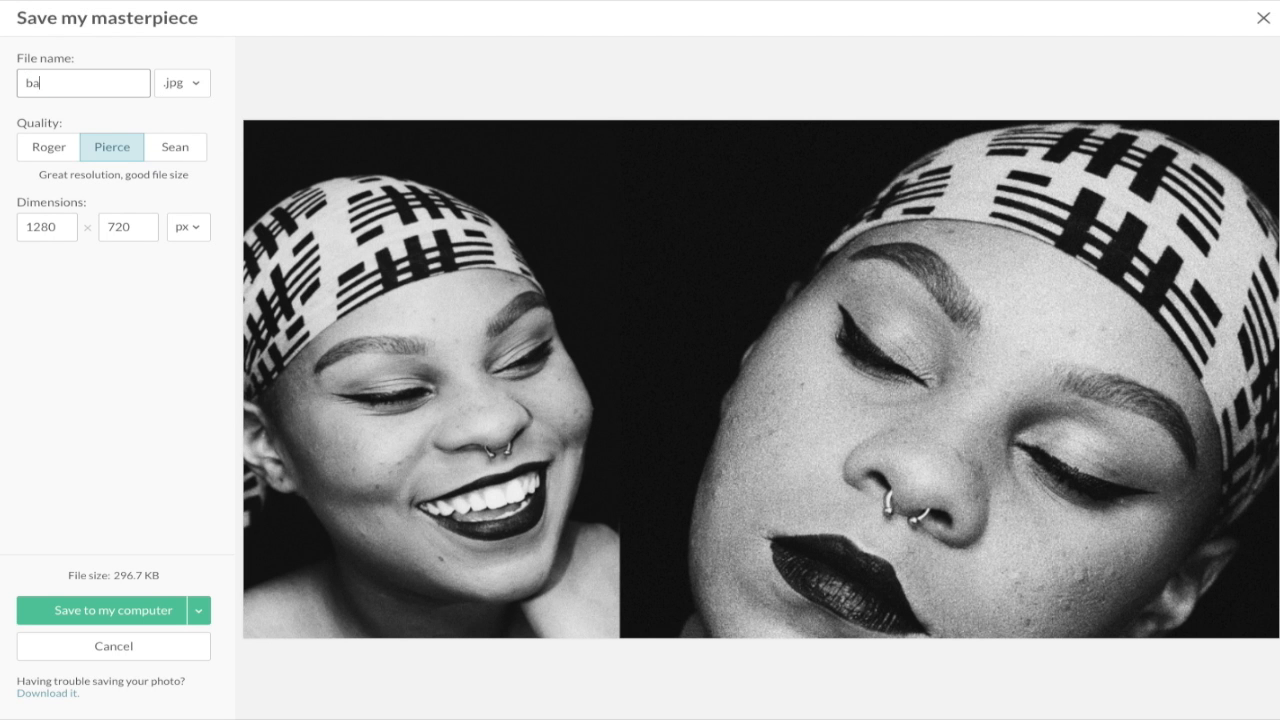
pyautogui.write('black and white')
pyautogui.click(116, 612)
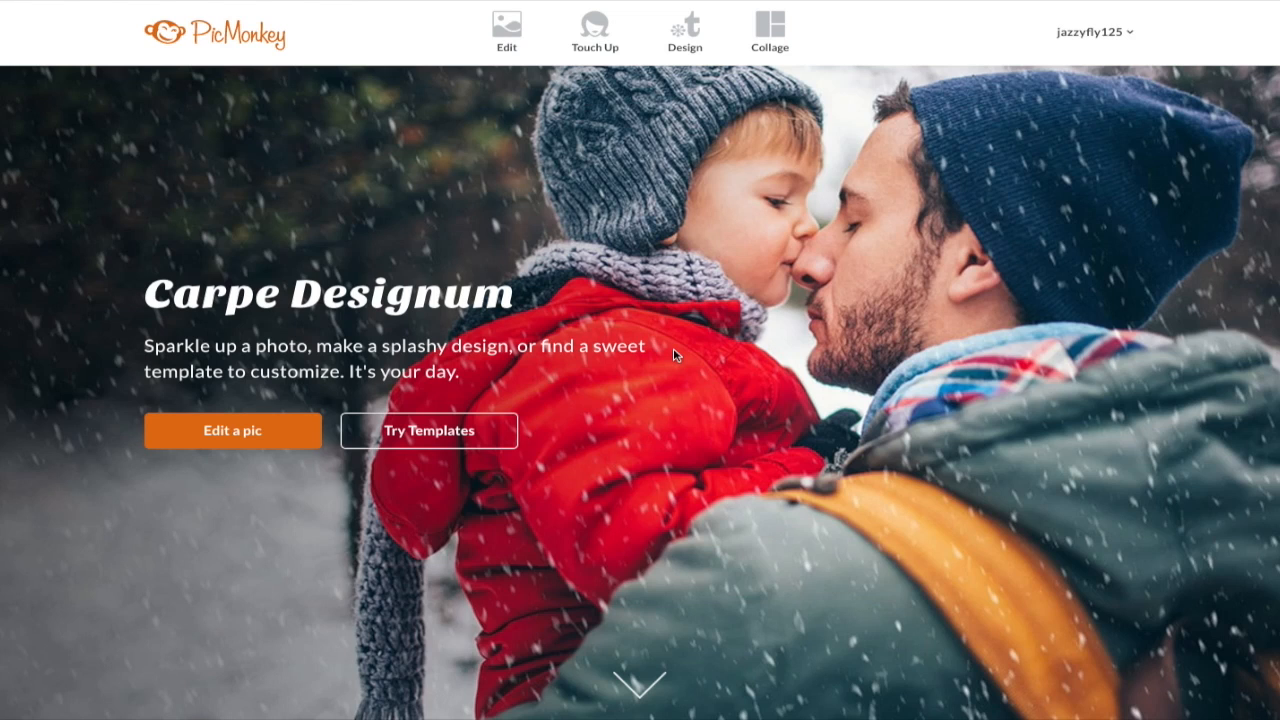
# Step: Open the collage maker and set the canvas to 1280 × 720
pyautogui.click(779, 40)
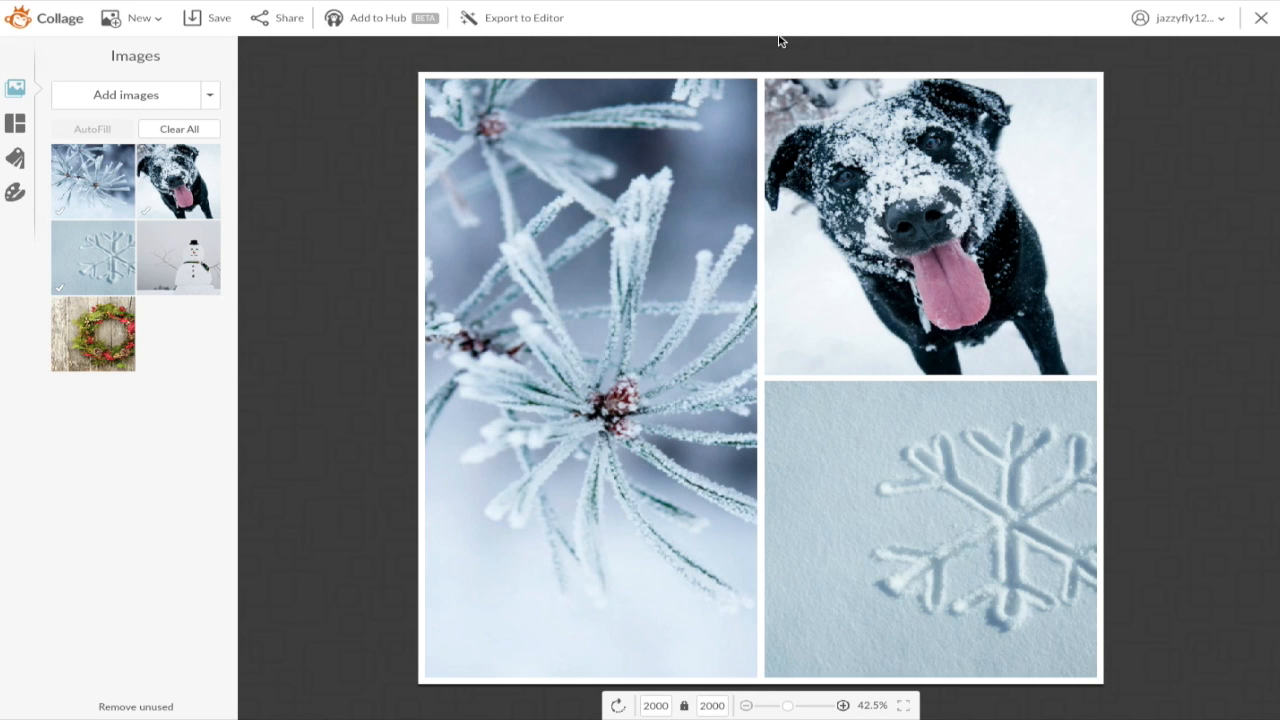
pyautogui.click(655, 705)
pyautogui.doubleClick(650, 705)
pyautogui.press('BackSpace')
pyautogui.write('1280')
pyautogui.click(716, 702)
pyautogui.doubleClick(712, 705)
pyautogui.press('BackSpace')
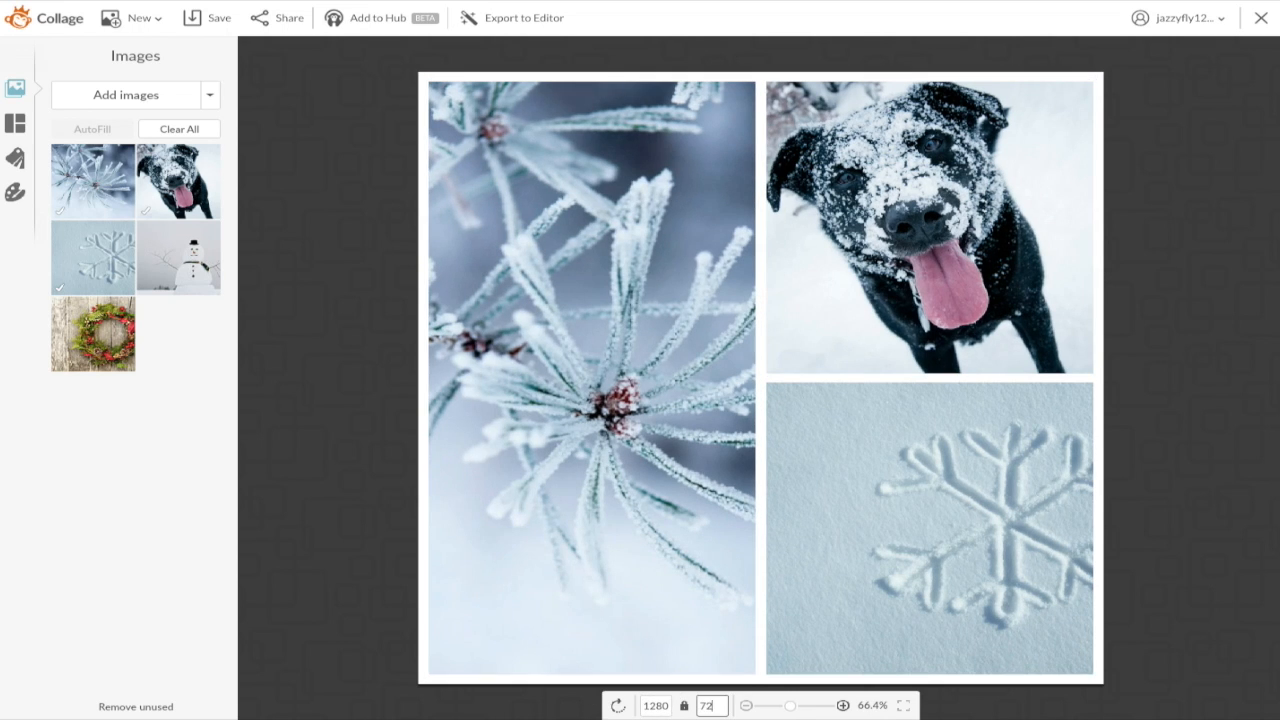
pyautogui.write('720')
pyautogui.press('Return')
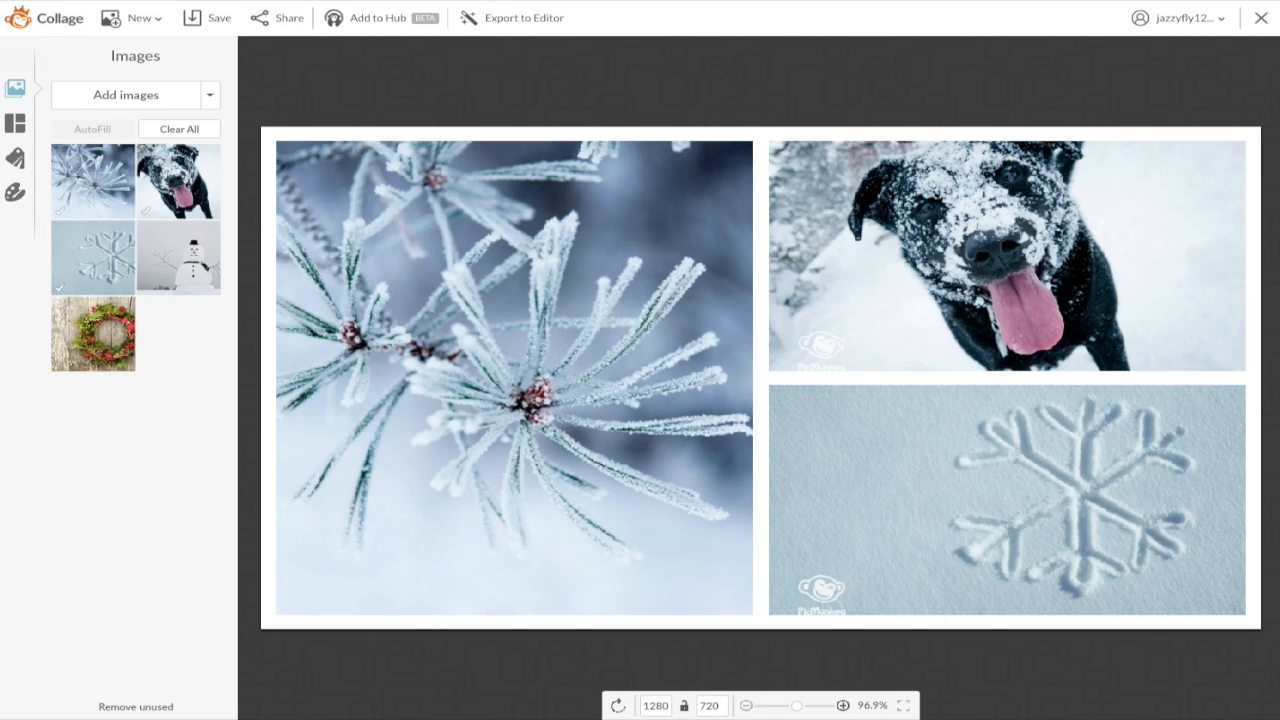
# Step: Apply the four-photo Ducks in a Row layout and reset the canvas to 1280 × 720
pyautogui.click(16, 124)
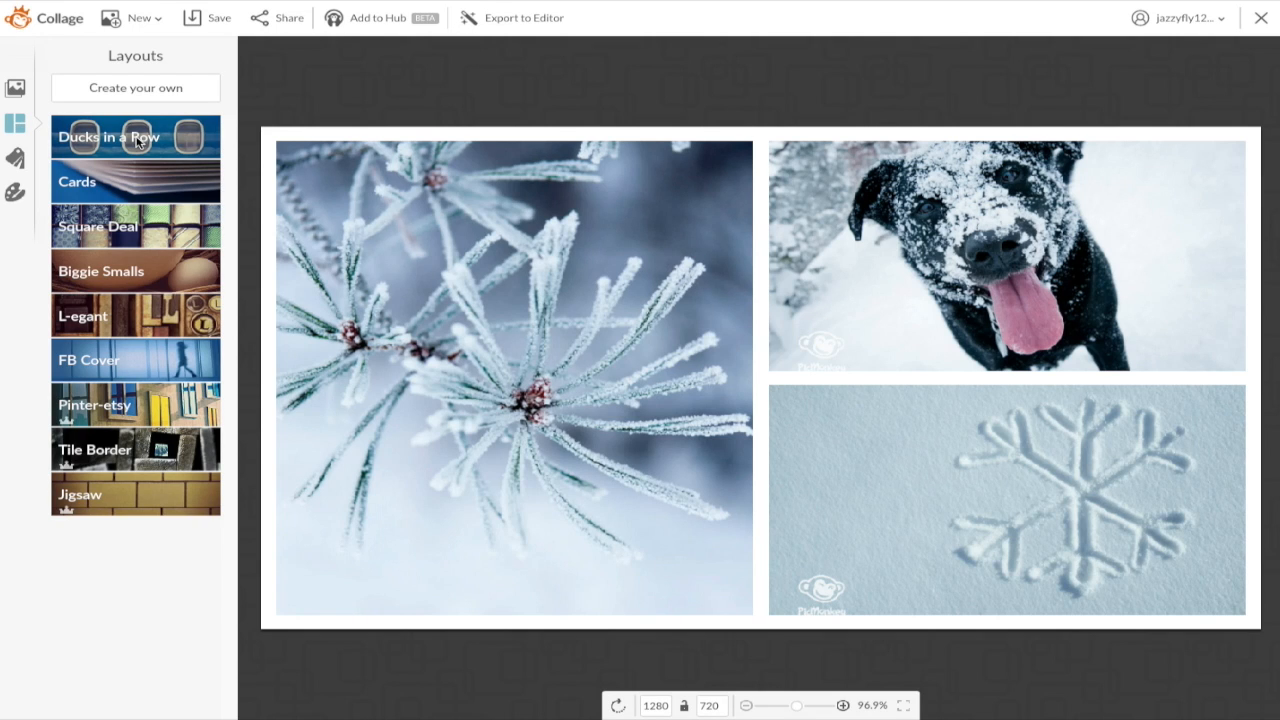
pyautogui.click(137, 141)
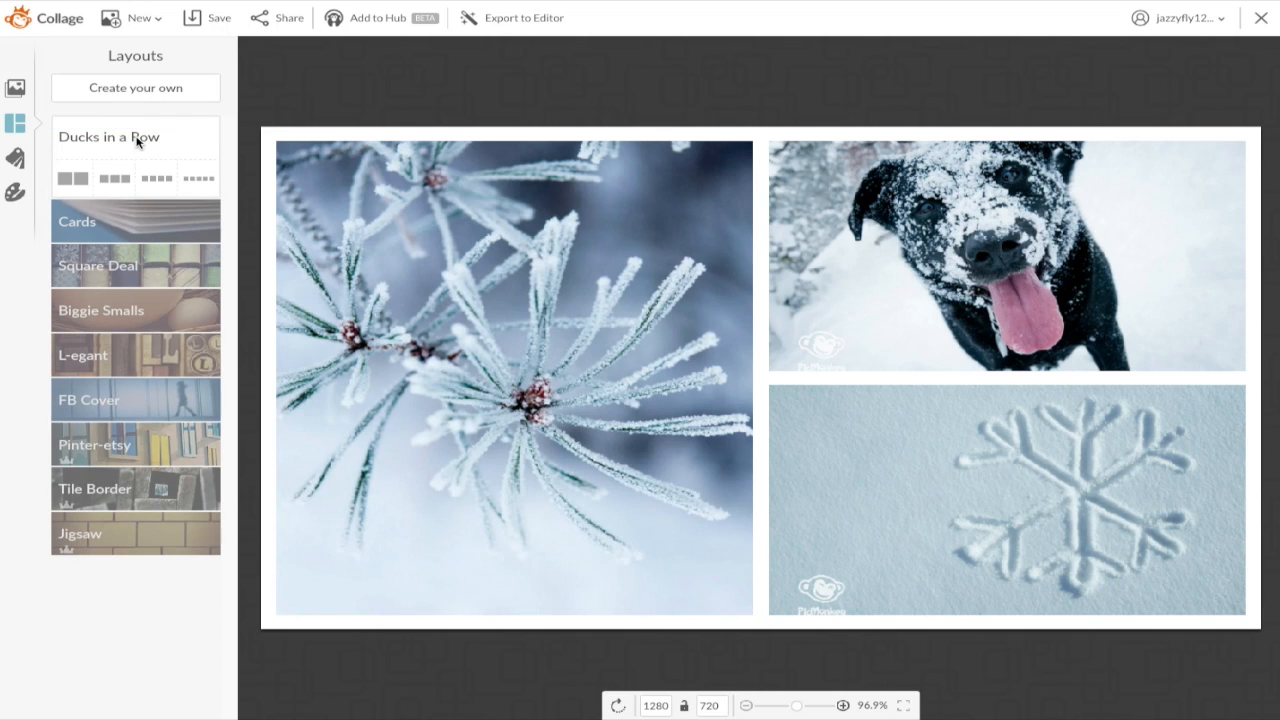
pyautogui.click(156, 179)
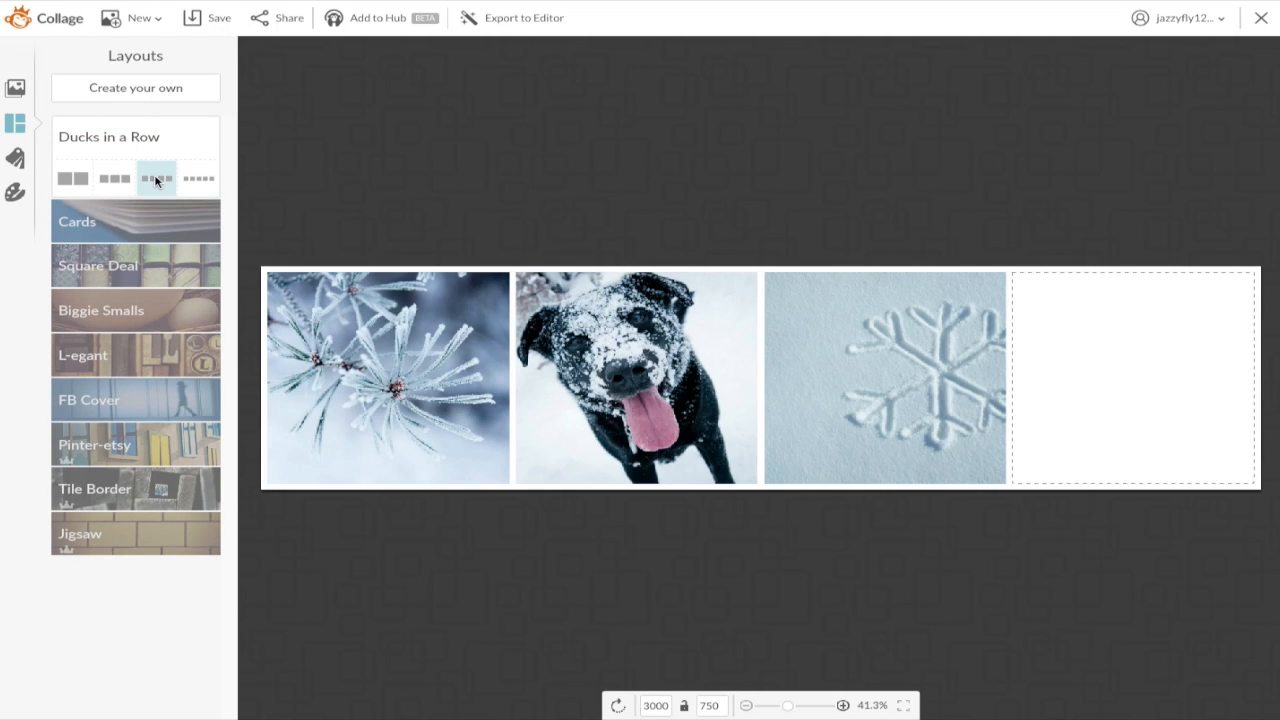
pyautogui.click(668, 706)
pyautogui.moveTo(668, 706); pyautogui.dragTo(584, 688)
pyautogui.press('BackSpace')
pyautogui.write('1280')
pyautogui.press('Return')
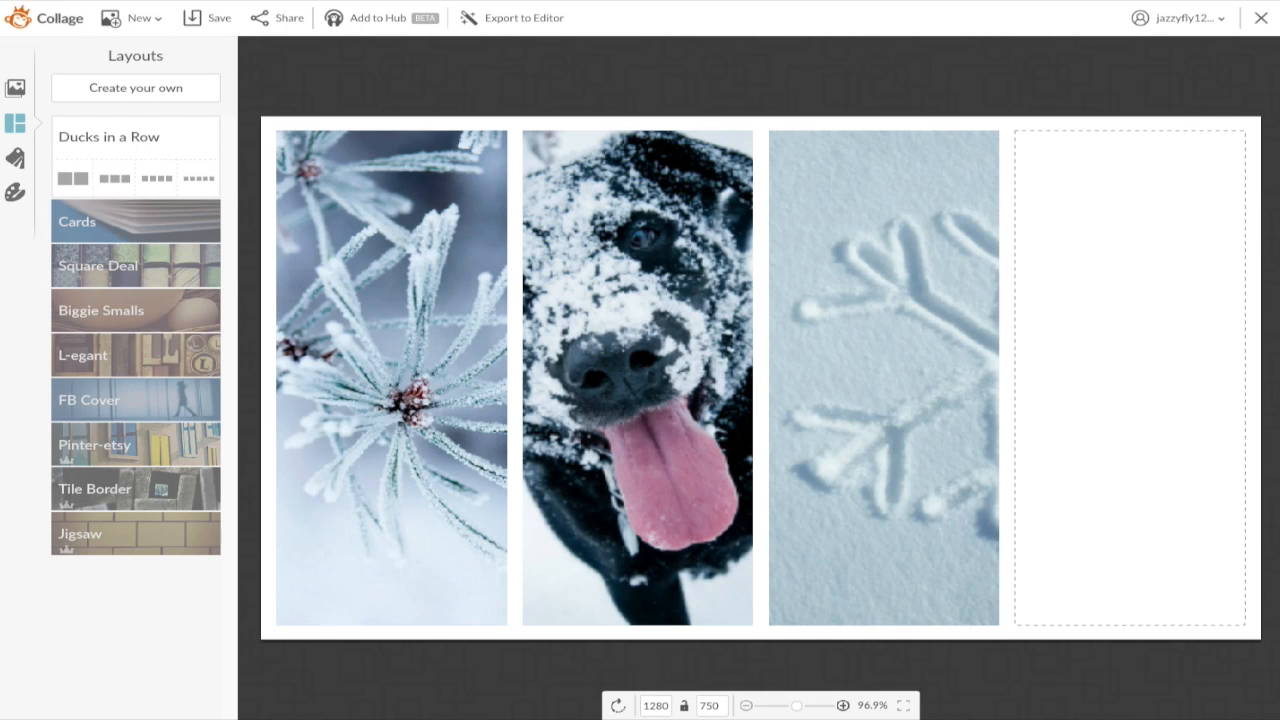
pyautogui.click(711, 706)
pyautogui.press('BackSpace')
pyautogui.write('2')
pyautogui.press('Return')
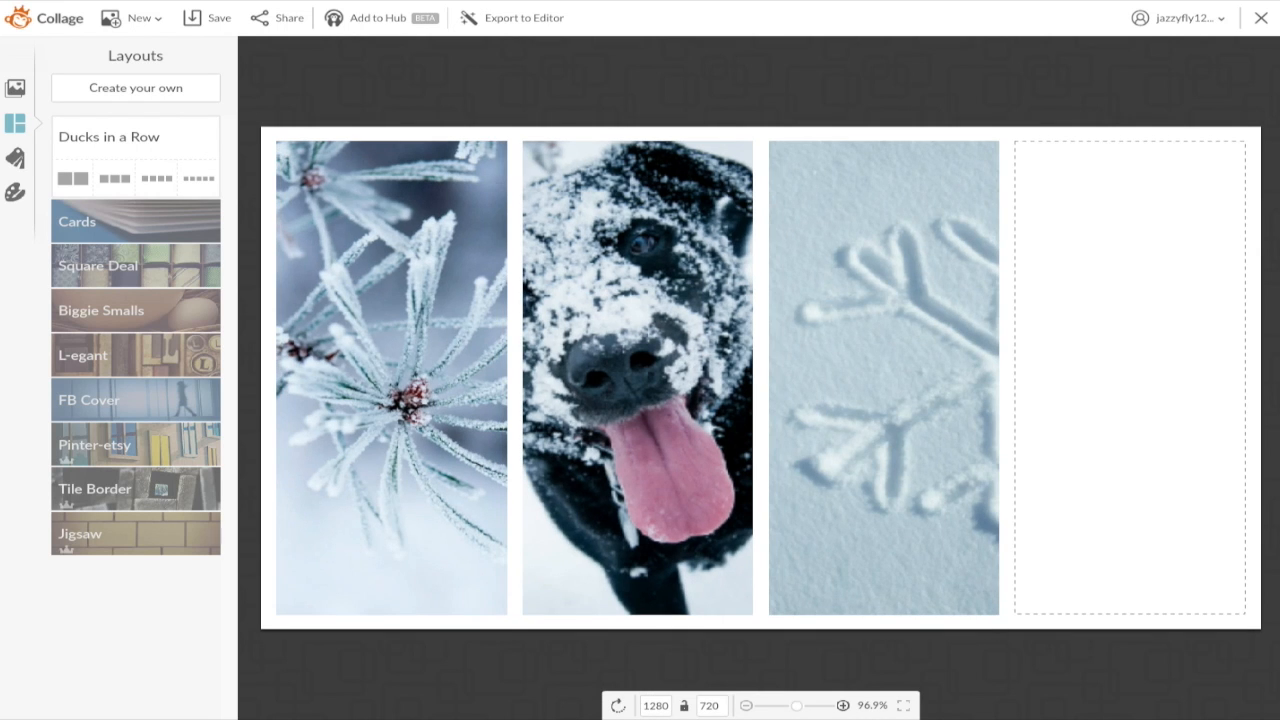
# Step: Upload IMG_3514.JPG from the Desktop 4x4 folder into the collage library
pyautogui.click(16, 87)
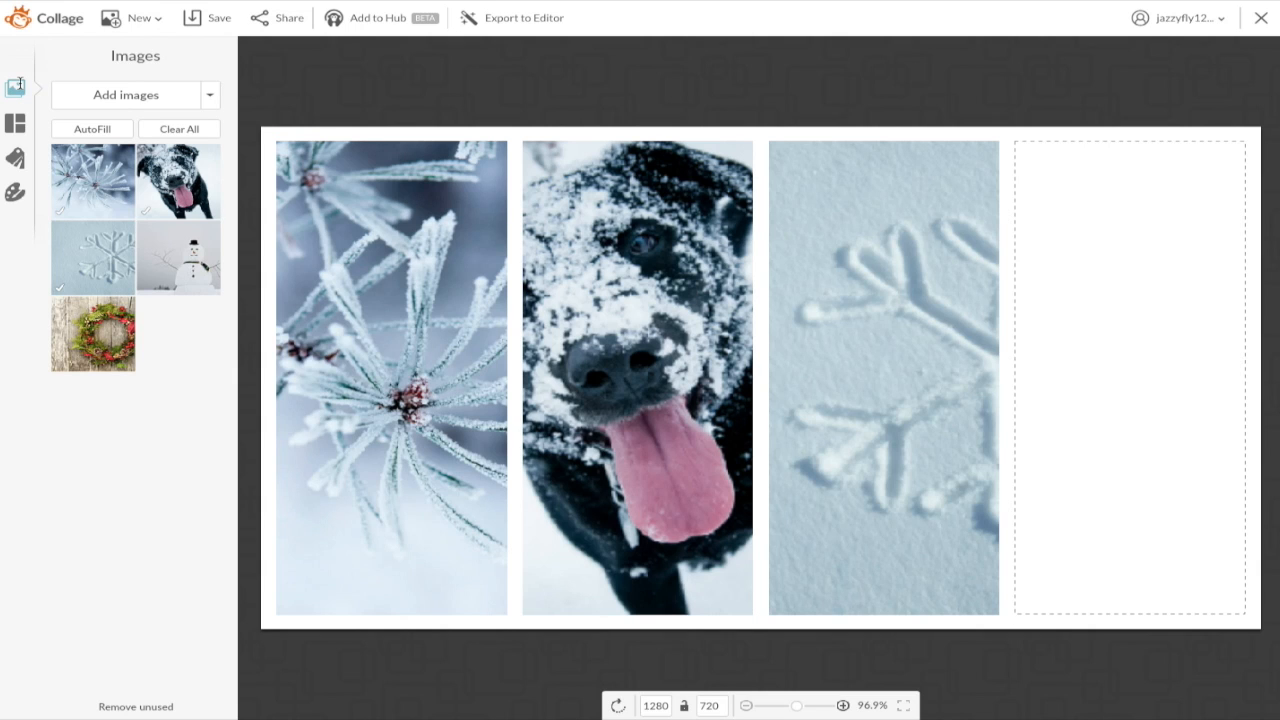
pyautogui.click(137, 97)
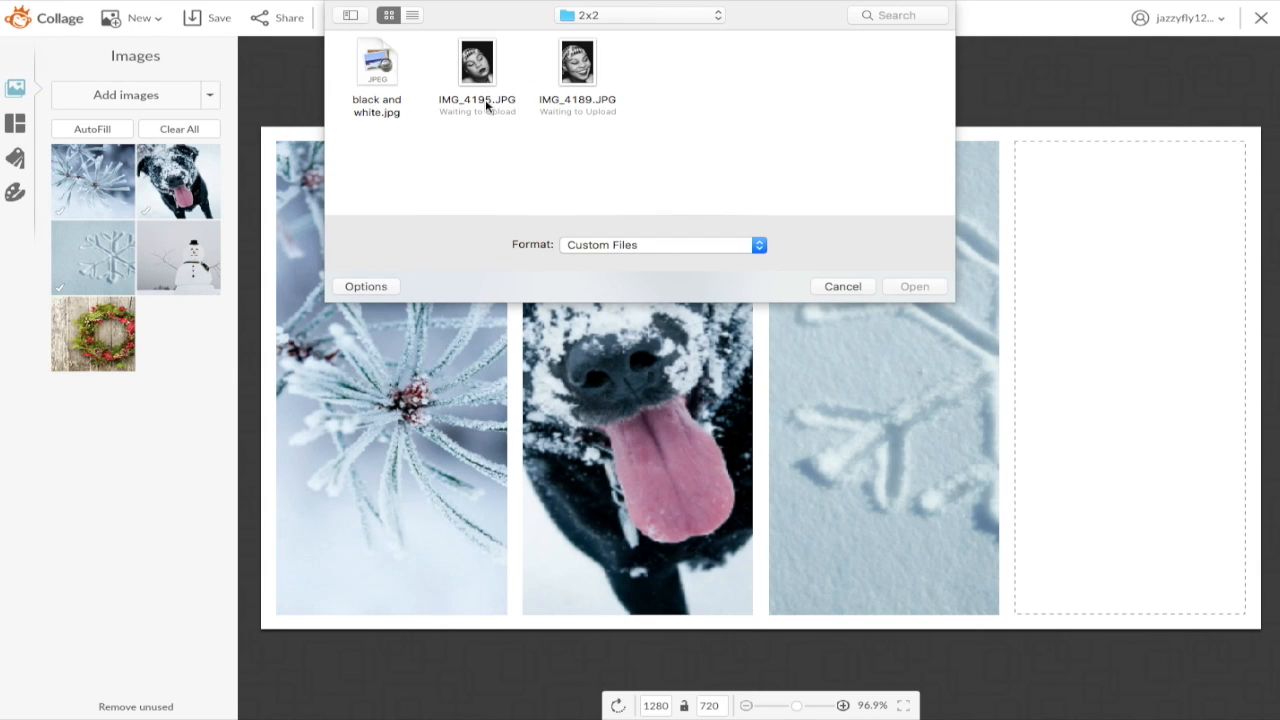
pyautogui.click(641, 20)
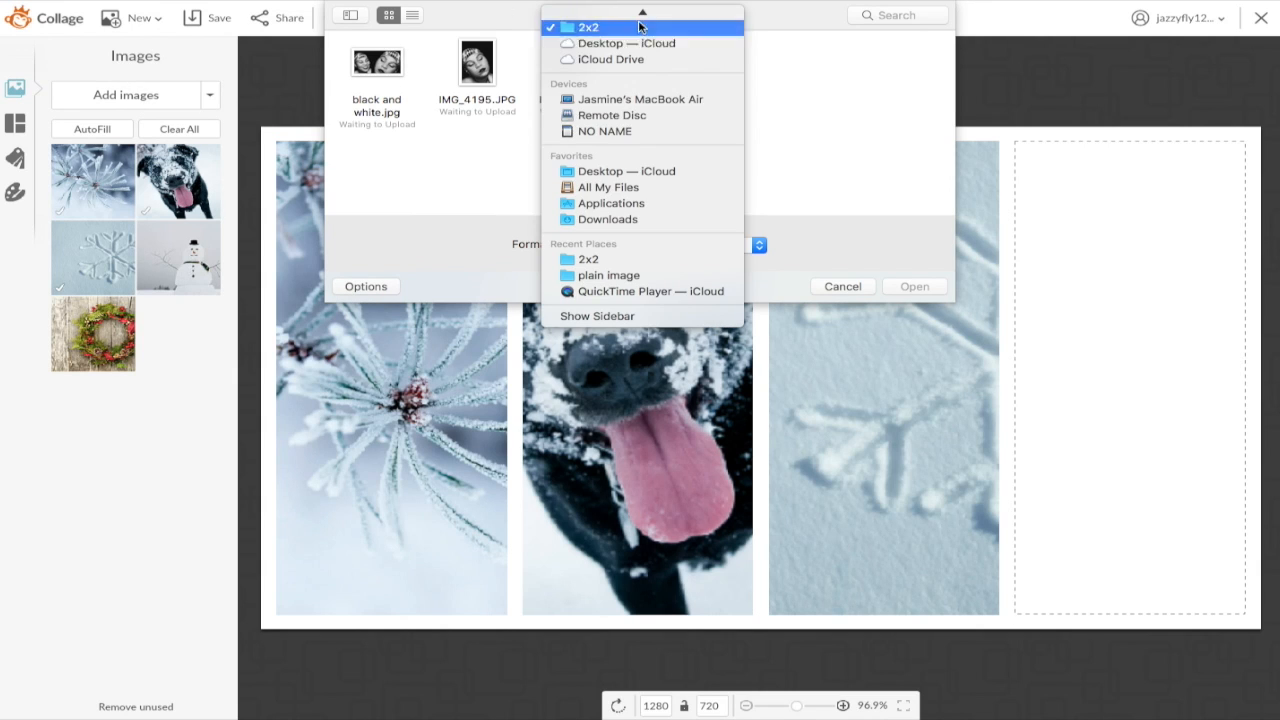
pyautogui.click(624, 172)
pyautogui.click(790, 75)
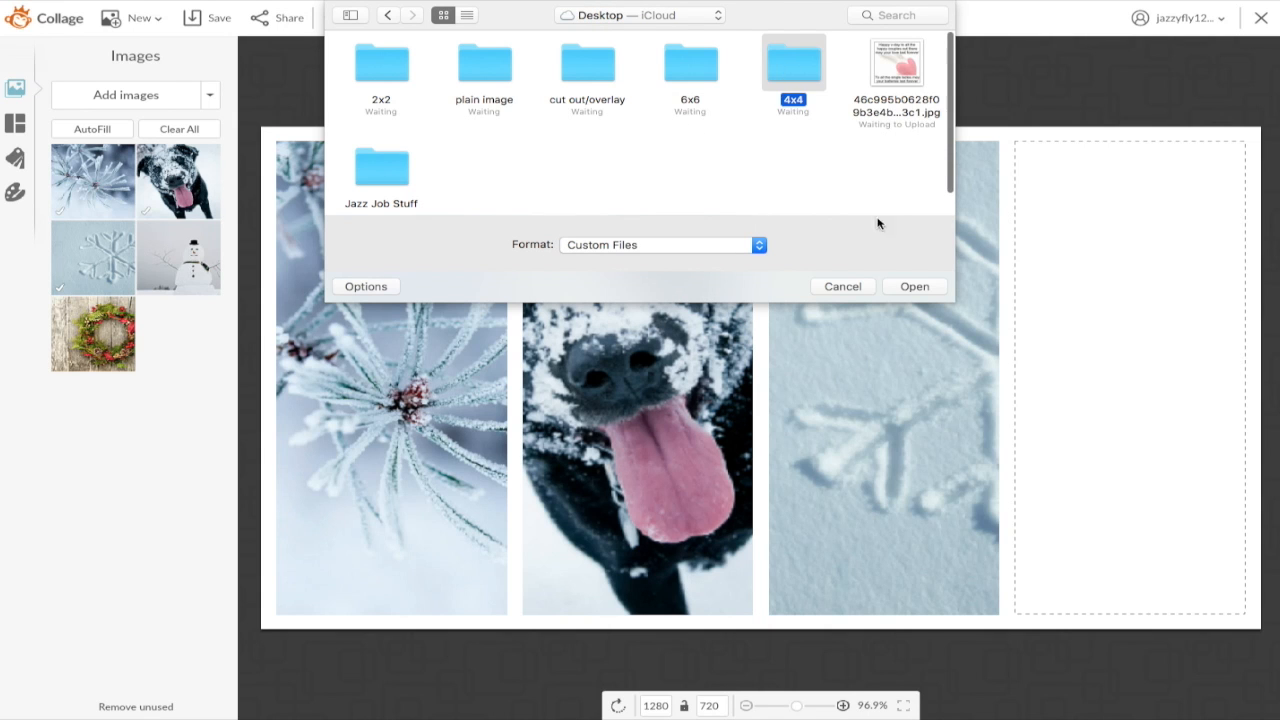
pyautogui.click(908, 285)
pyautogui.click(378, 68)
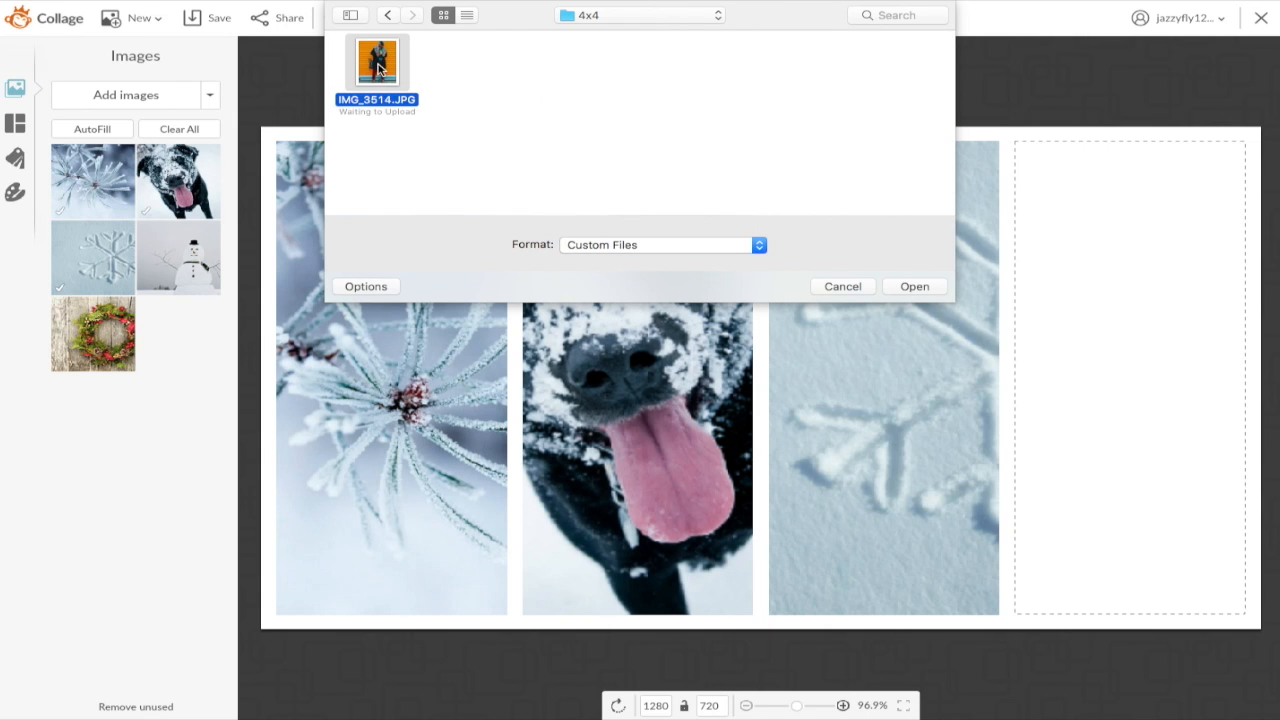
pyautogui.click(912, 286)
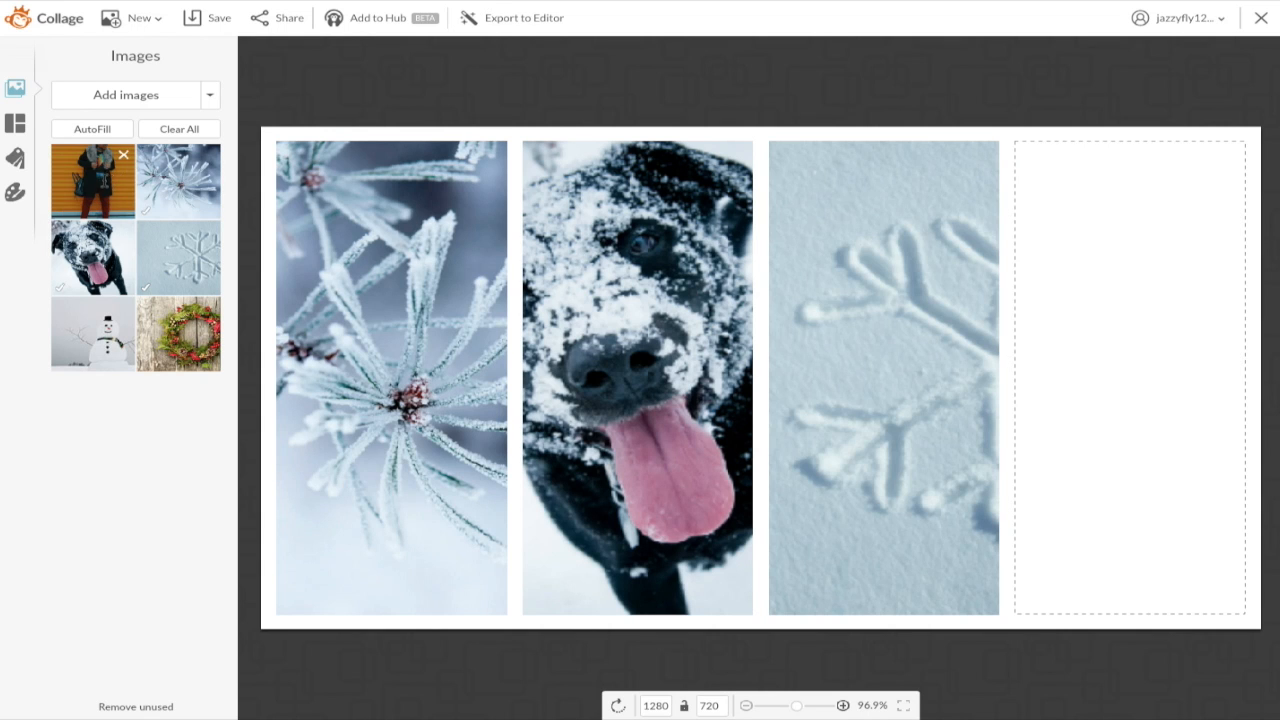
# Step: Place the orange-wall portrait in all four cells and set spacing to 0
pyautogui.moveTo(107, 181); pyautogui.dragTo(427, 335)
pyautogui.moveTo(95, 178); pyautogui.dragTo(635, 290)
pyautogui.moveTo(124, 148); pyautogui.dragTo(884, 360)
pyautogui.moveTo(93, 180); pyautogui.dragTo(1055, 345)
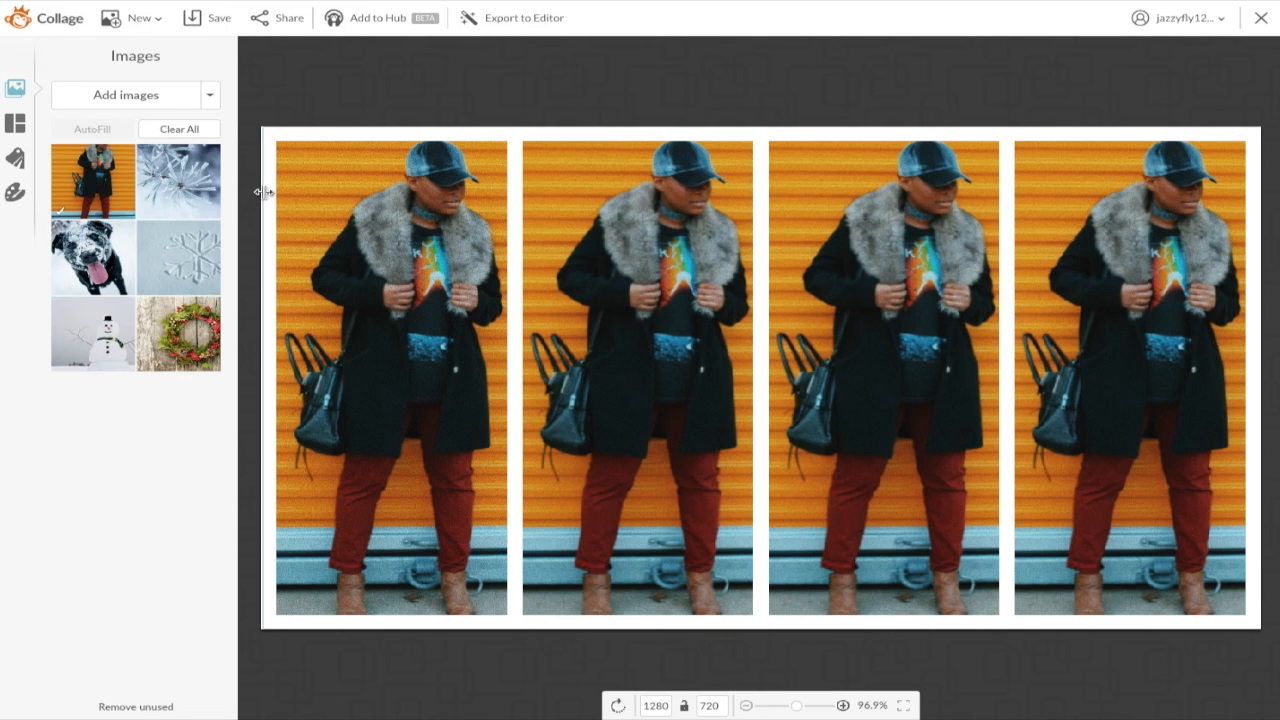
pyautogui.click(15, 191)
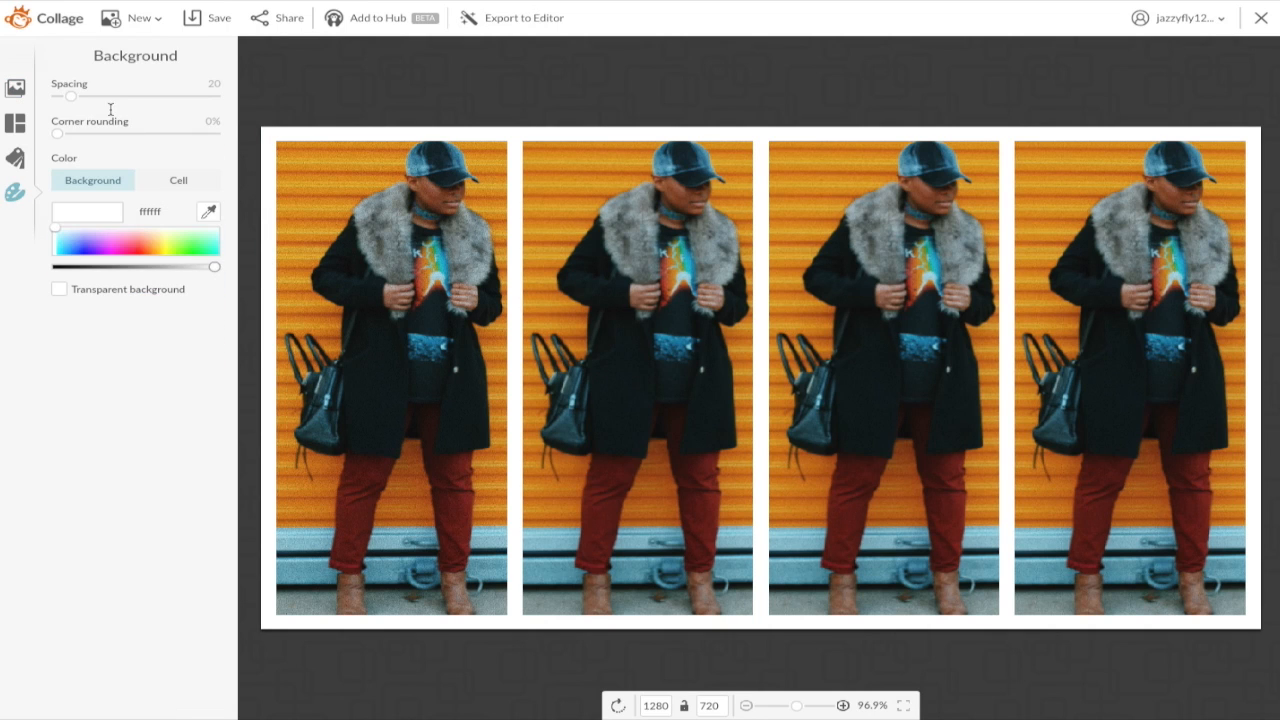
pyautogui.moveTo(72, 96); pyautogui.dragTo(55, 96)
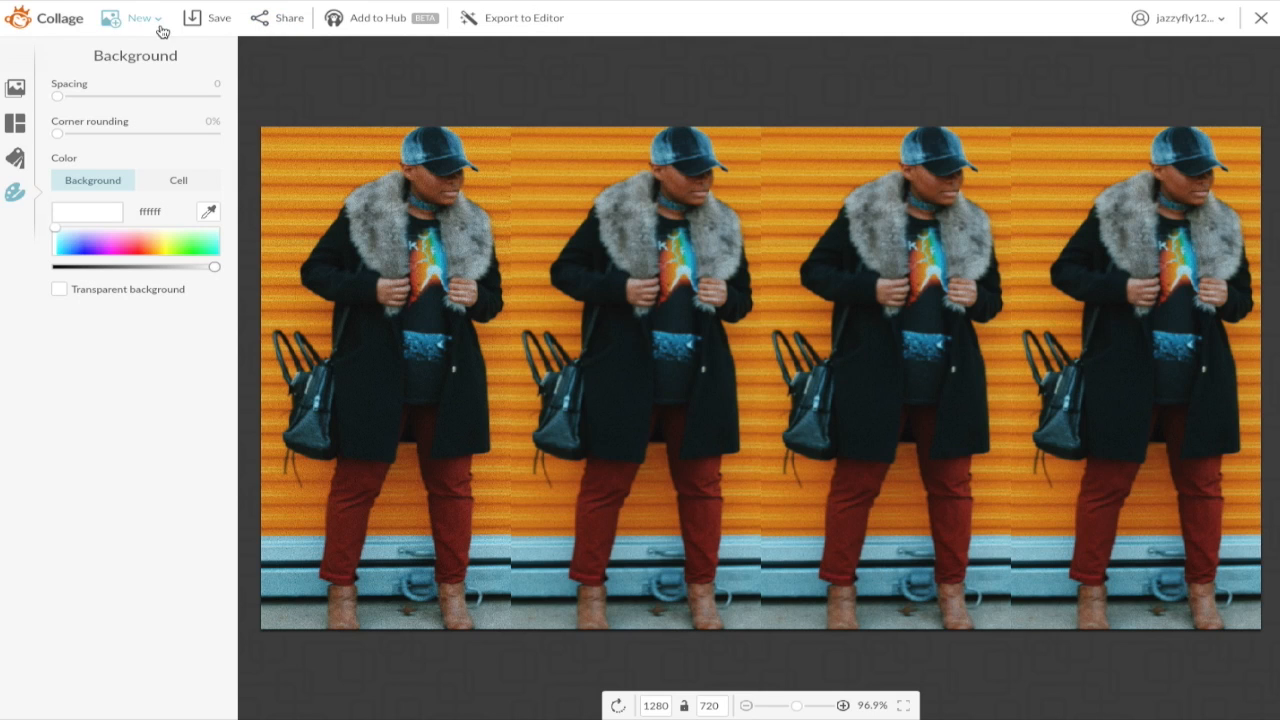
# Step: Save the four-portrait collage as yellow chick.jpg in the 4x4 folder
pyautogui.click(207, 20)
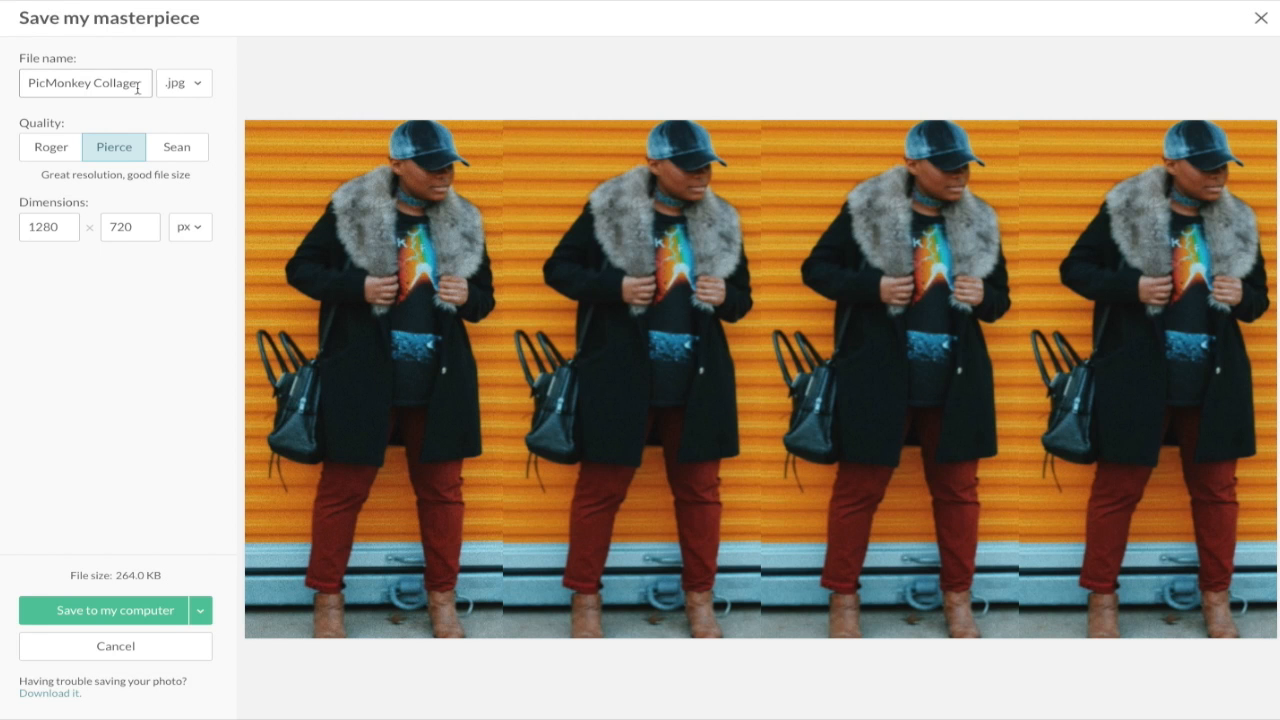
pyautogui.moveTo(136, 82); pyautogui.dragTo(50, 82)
pyautogui.press('BackSpace')
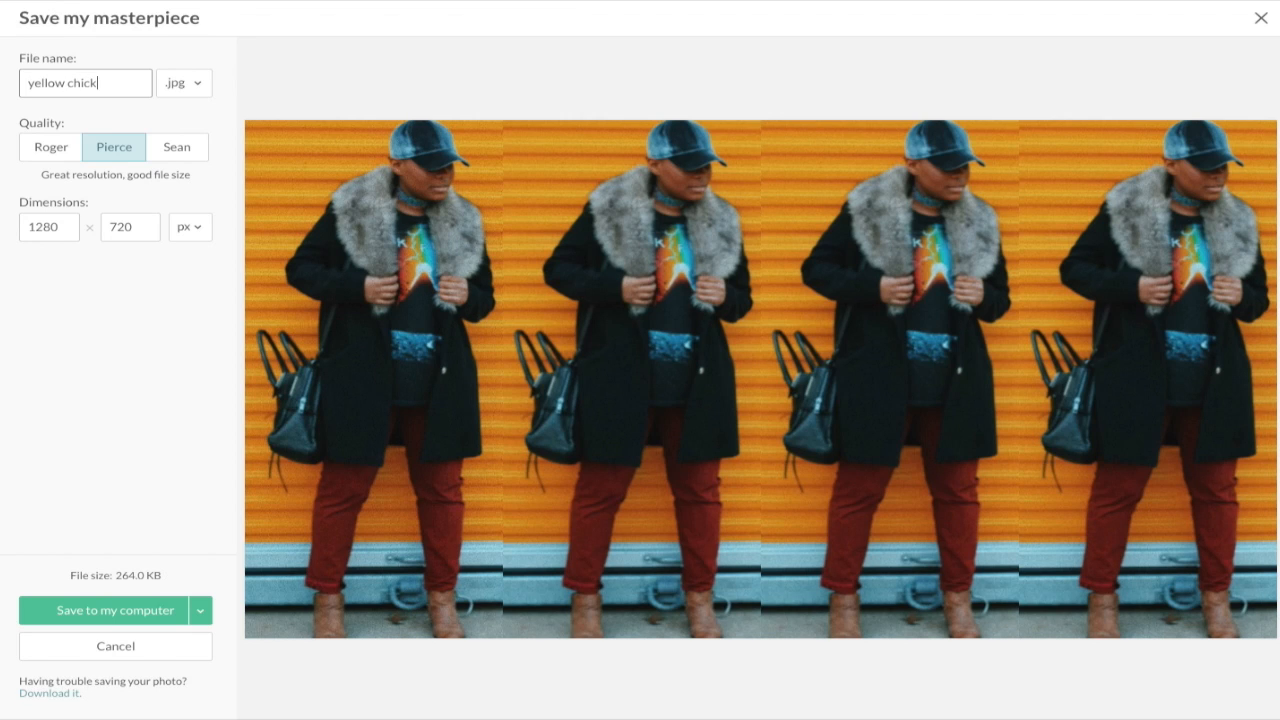
pyautogui.click(110, 609)
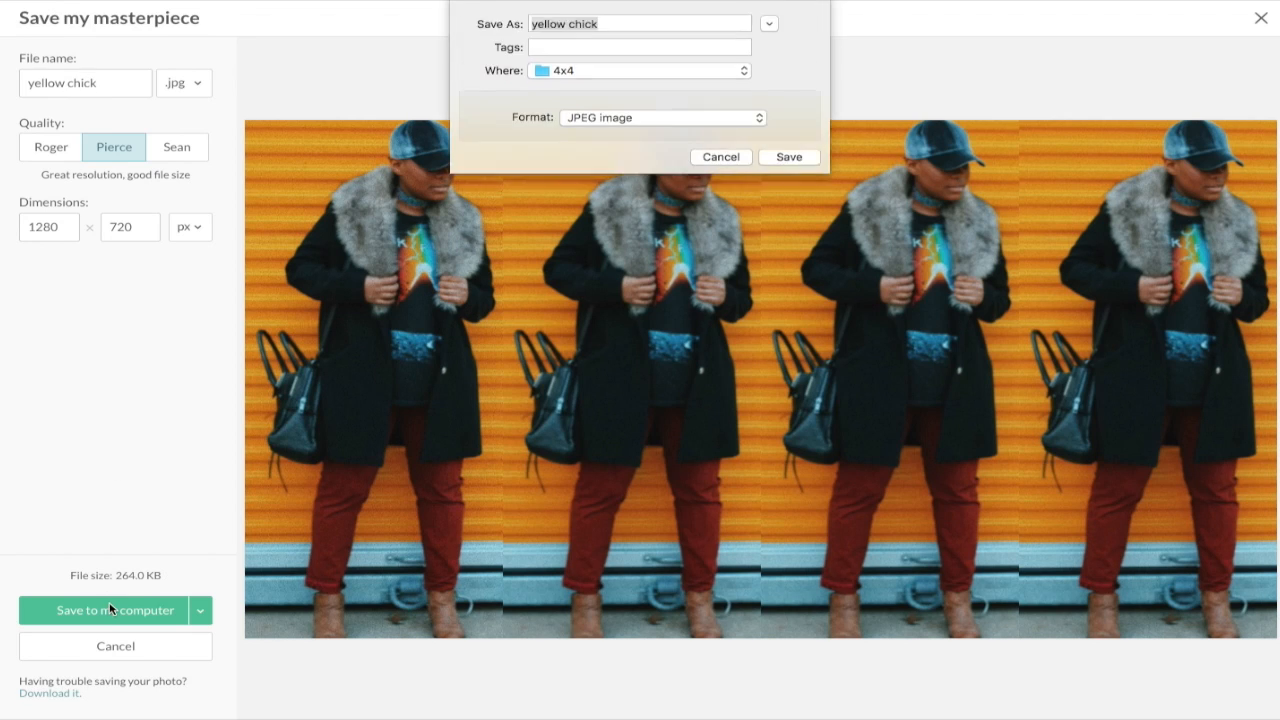
pyautogui.click(786, 162)
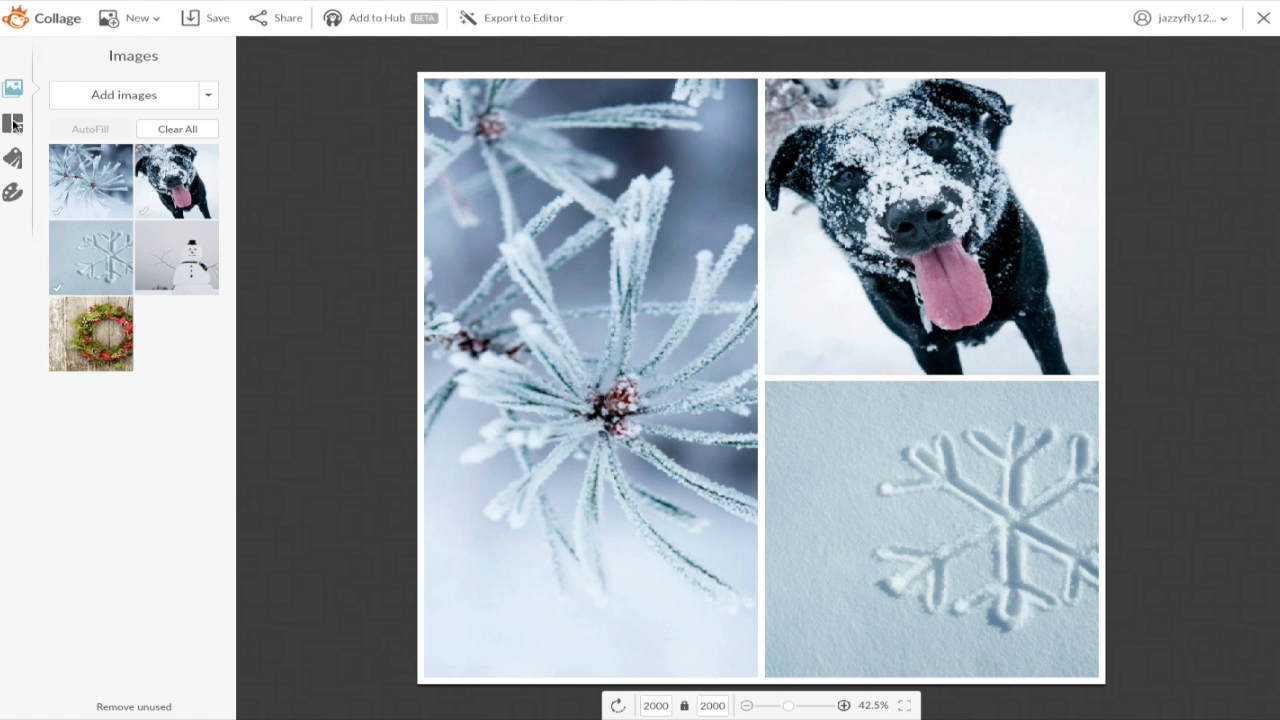
# Step: Apply the five-photo Ducks in a Row layout and enter a 1280 width
pyautogui.click(13, 123)
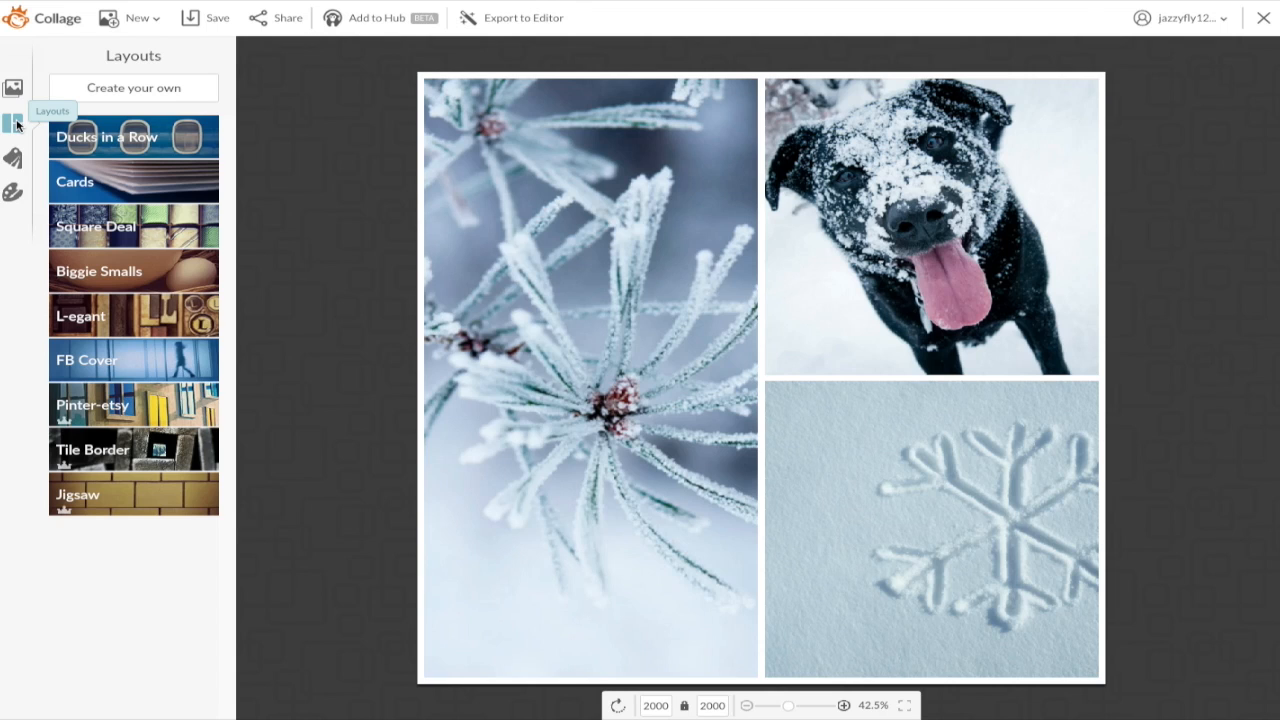
pyautogui.click(168, 364)
pyautogui.click(154, 150)
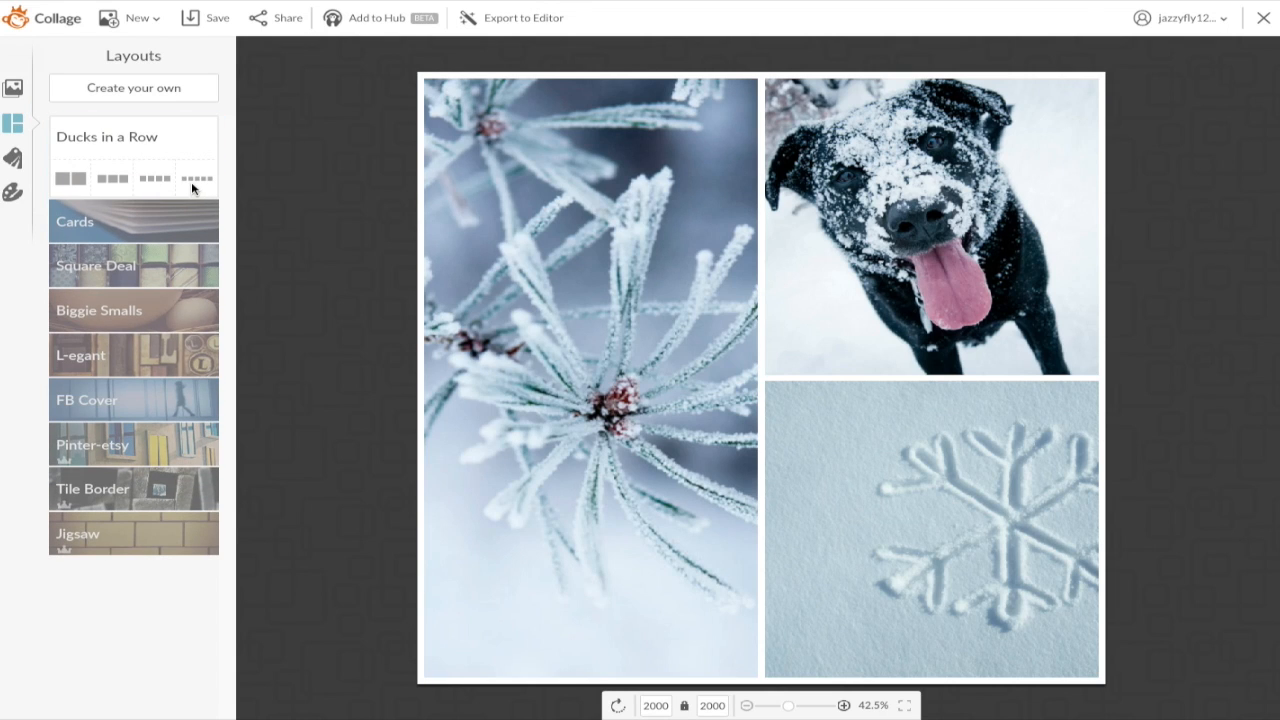
pyautogui.click(194, 182)
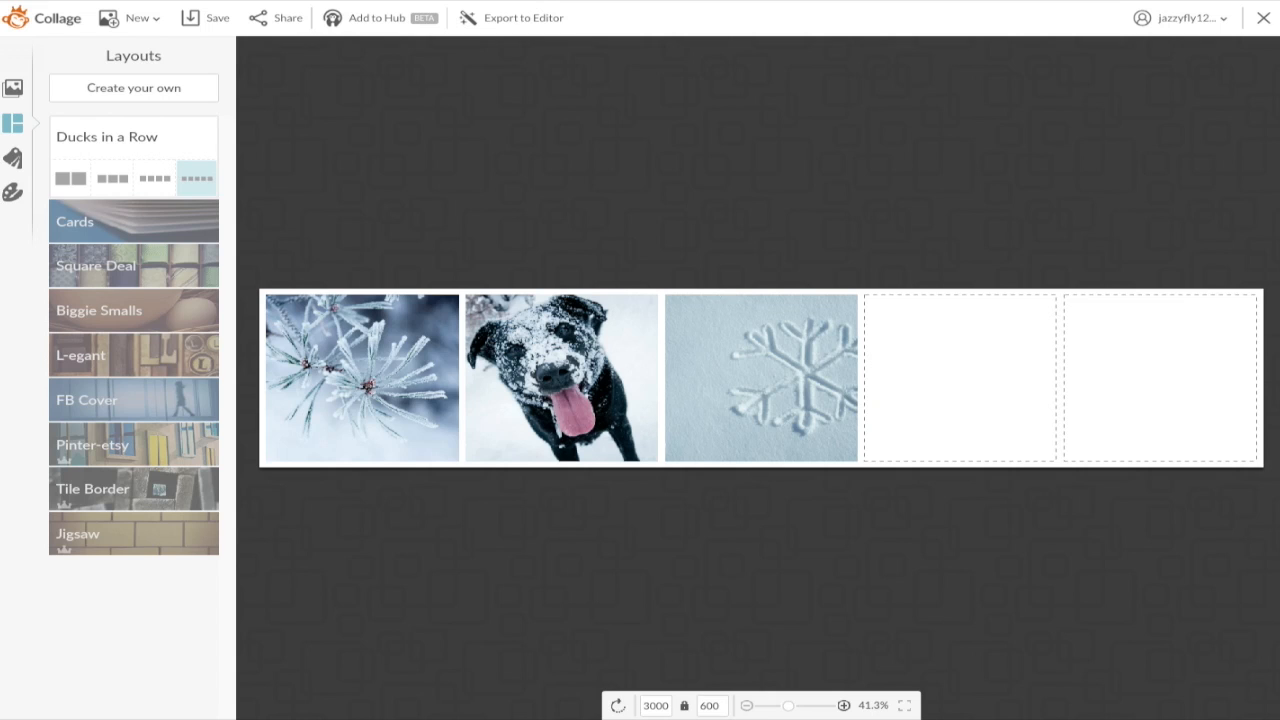
pyautogui.click(656, 705)
pyautogui.write('1280')
pyautogui.press('Return')
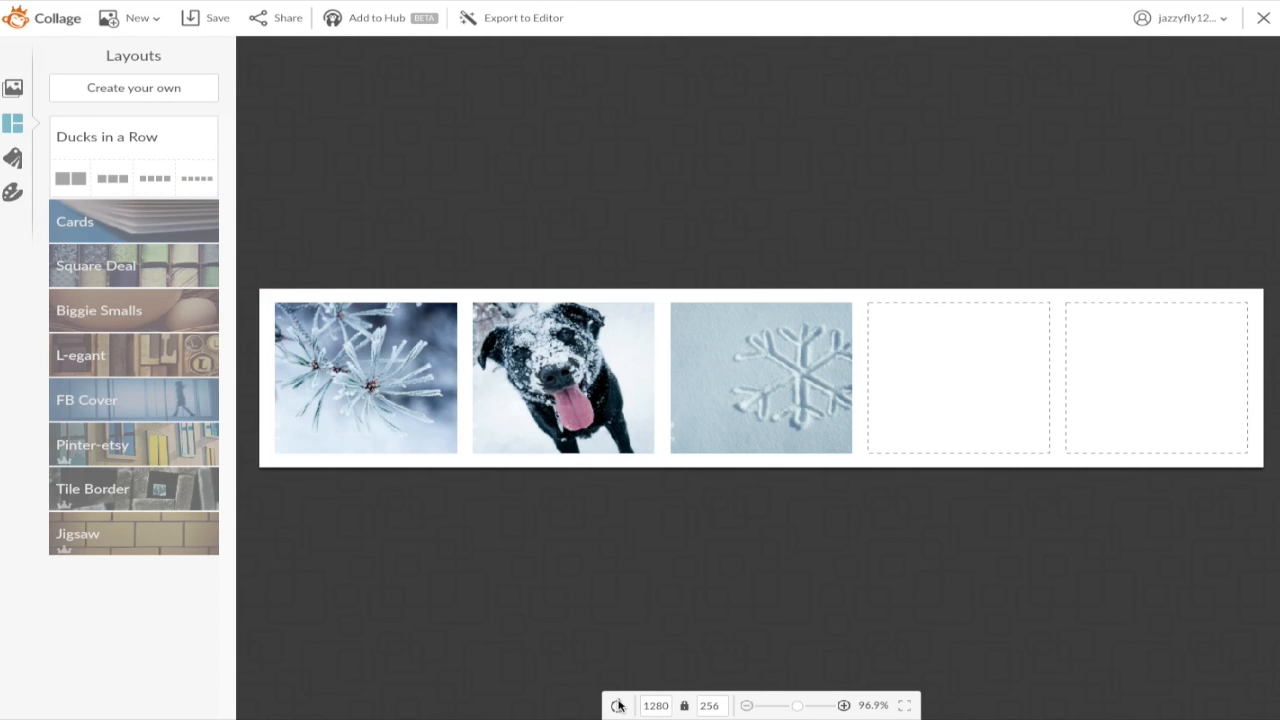
# Step: Correct the width and height until the canvas reads 1280 × 720
pyautogui.moveTo(721, 709); pyautogui.dragTo(643, 695)
pyautogui.press('BackSpace')
pyautogui.press('Return')
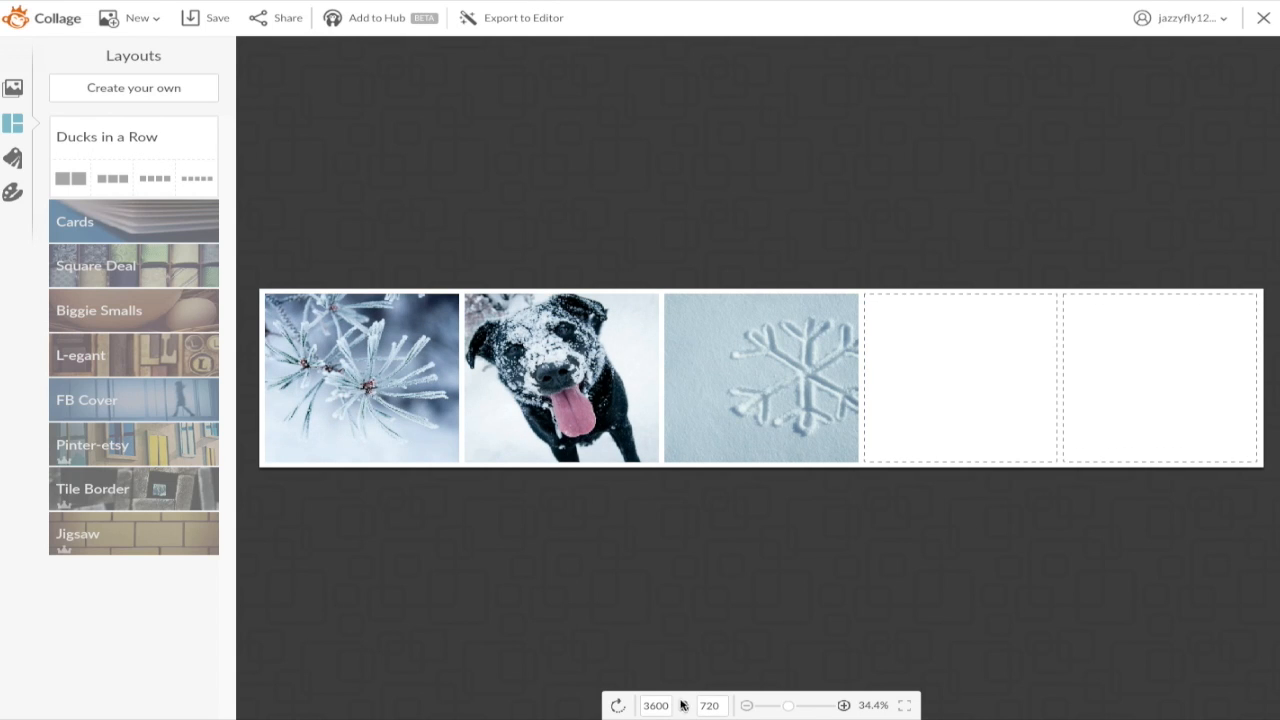
pyautogui.moveTo(664, 706); pyautogui.dragTo(616, 704)
pyautogui.press('BackSpace')
pyautogui.write('1280')
pyautogui.press('Return')
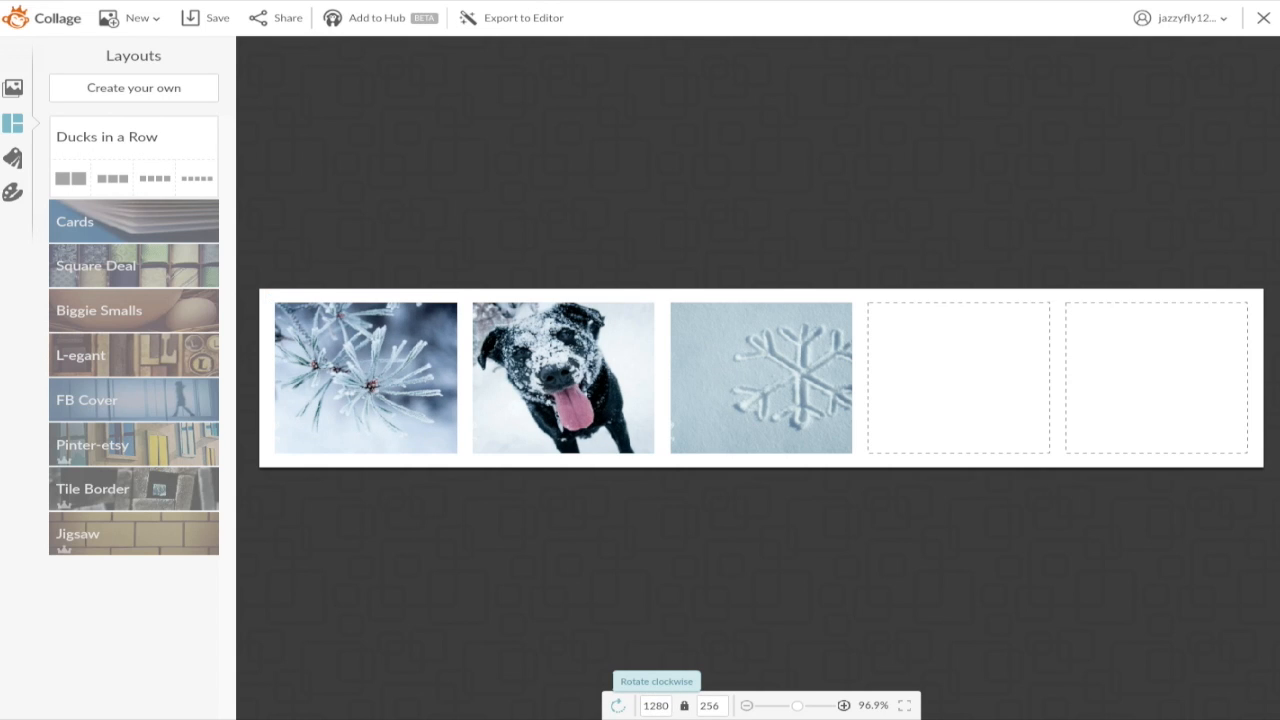
pyautogui.doubleClick(714, 706)
pyautogui.press('BackSpace')
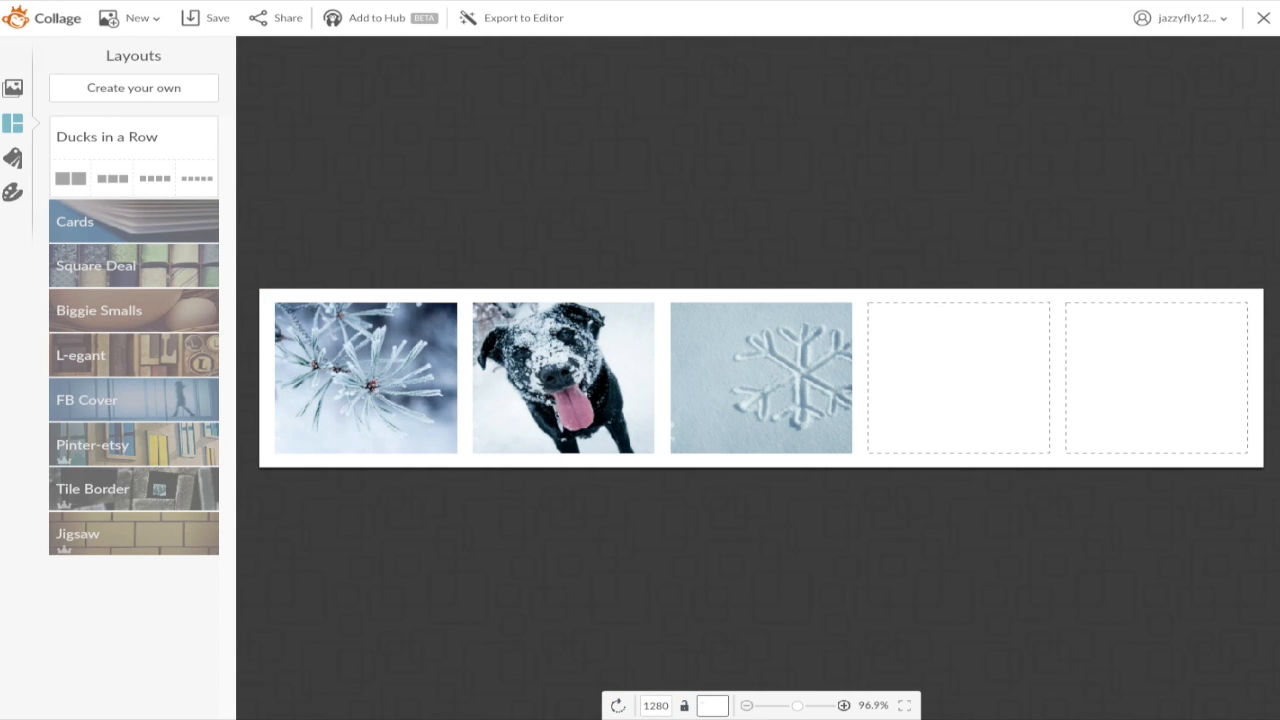
pyautogui.write('720')
pyautogui.press('Return')
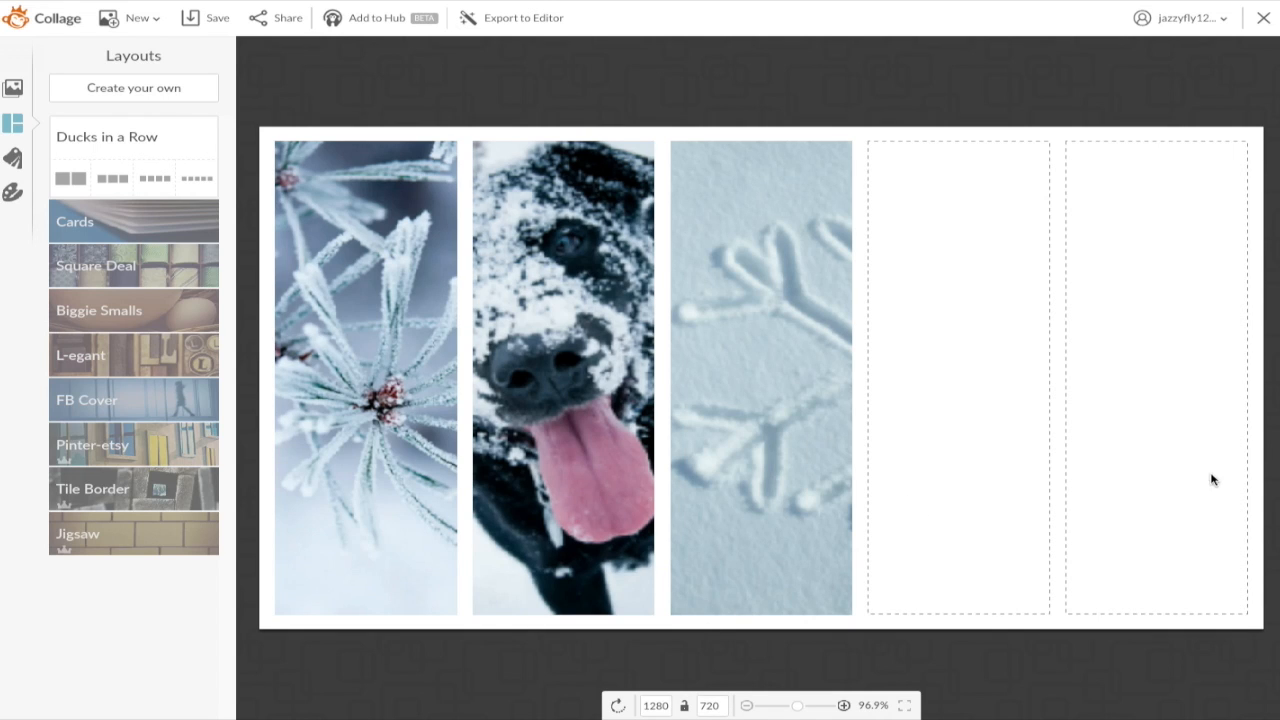
pyautogui.doubleClick(655, 706)
pyautogui.write('1')
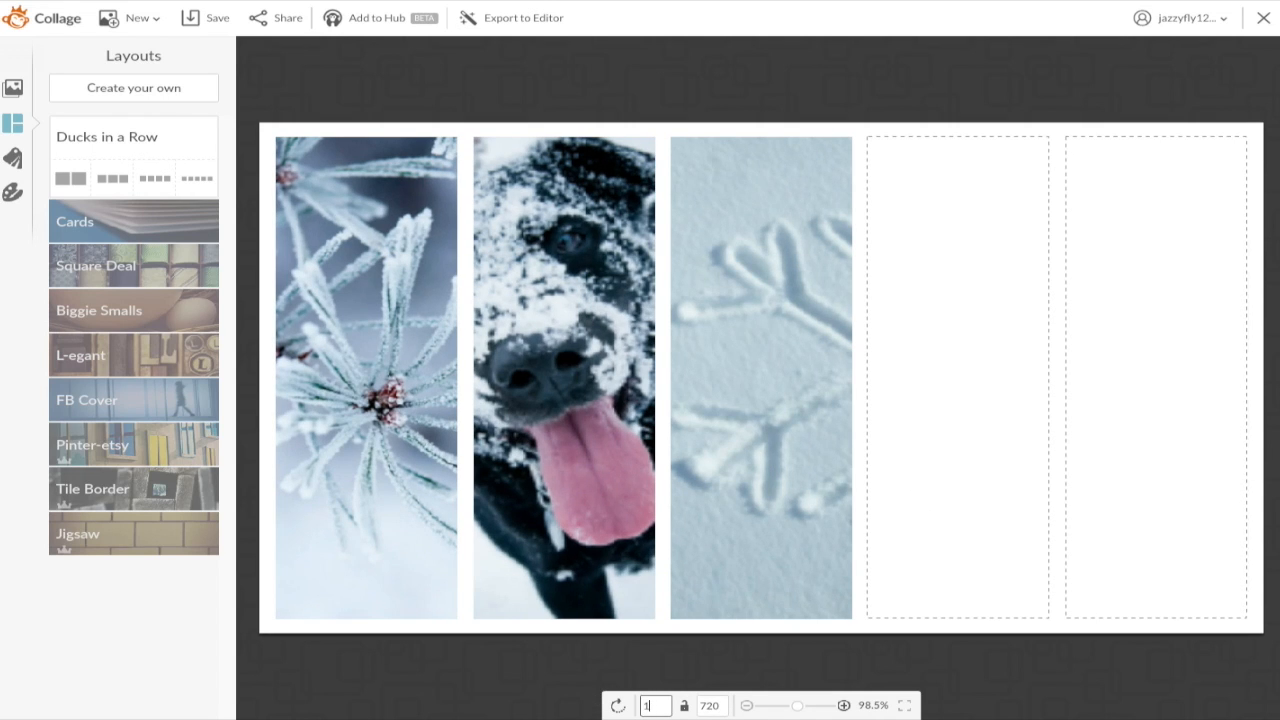
pyautogui.press('Return')
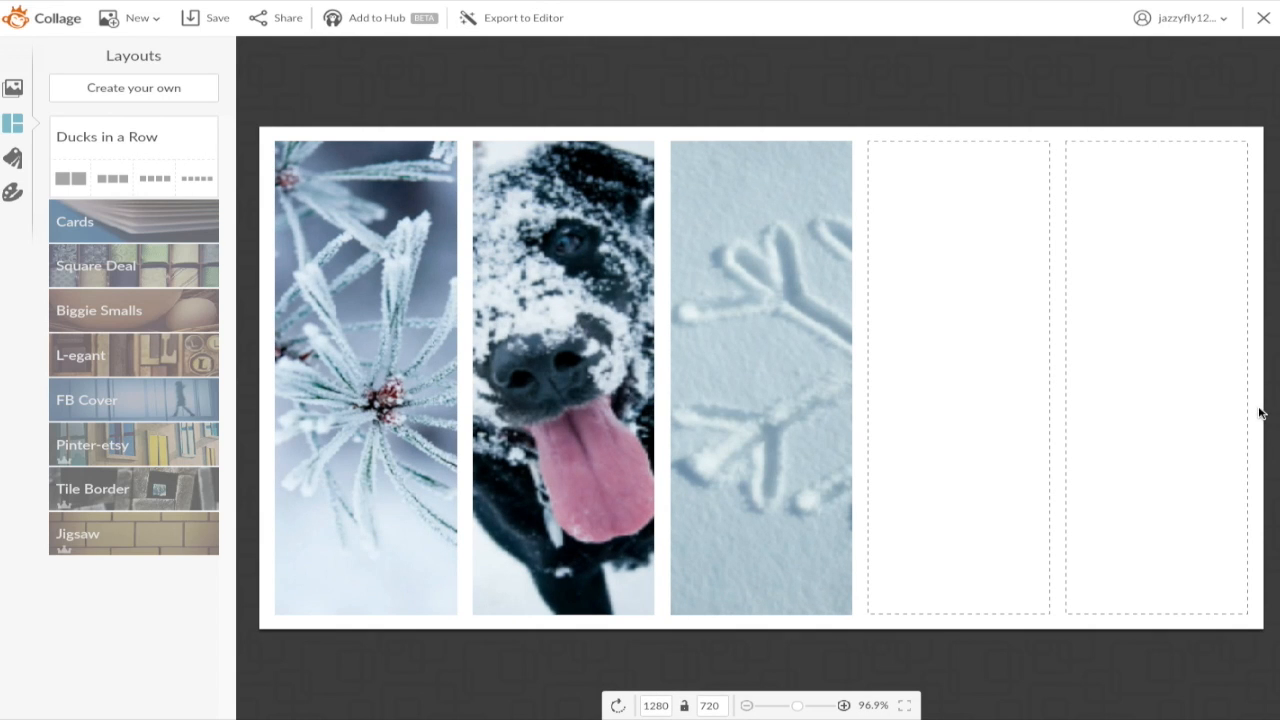
pyautogui.click(163, 87)
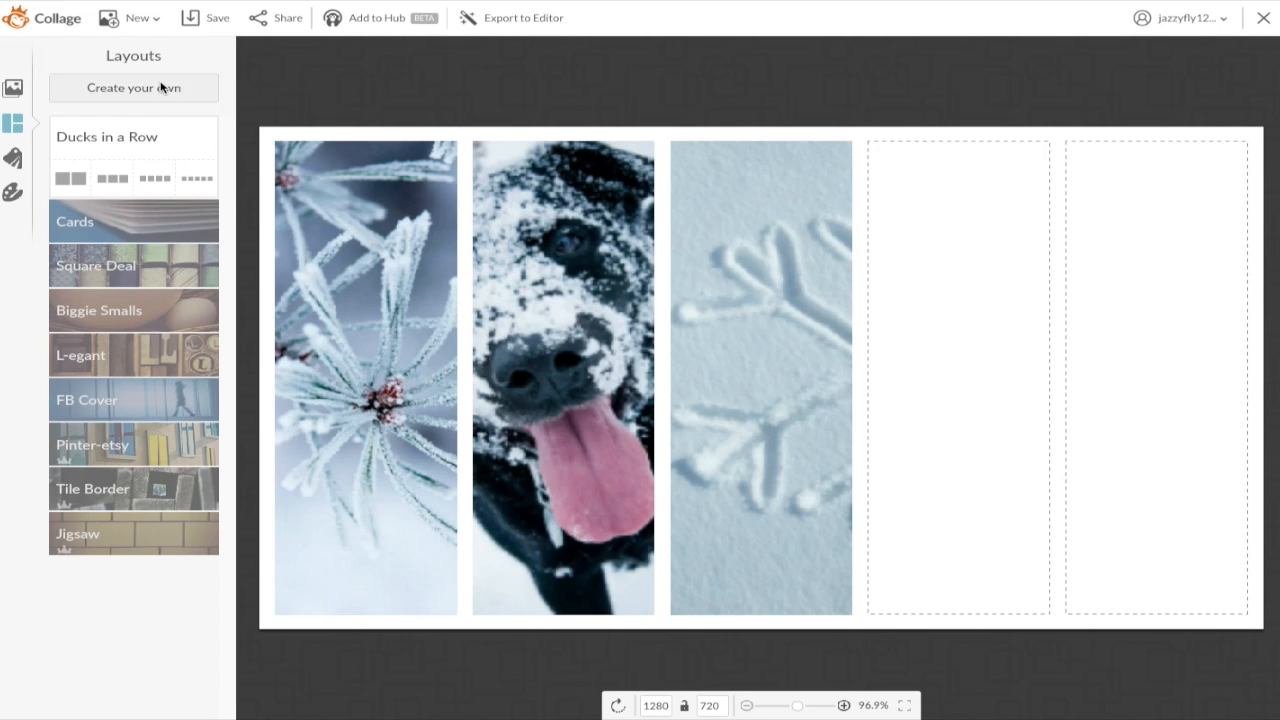
# Step: Upload all six outfit JPGs from the Desktop — iCloud 6x6 folder into the collage's images
pyautogui.moveTo(511, 379)
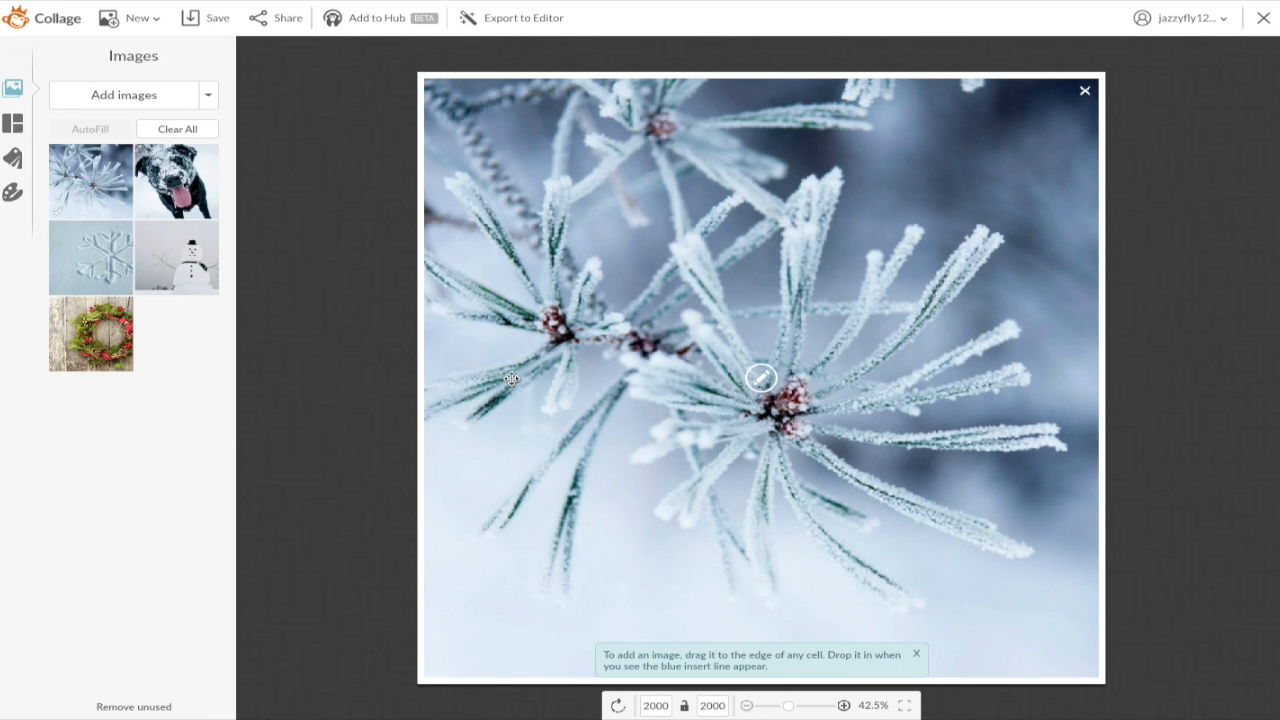
pyautogui.click(104, 94)
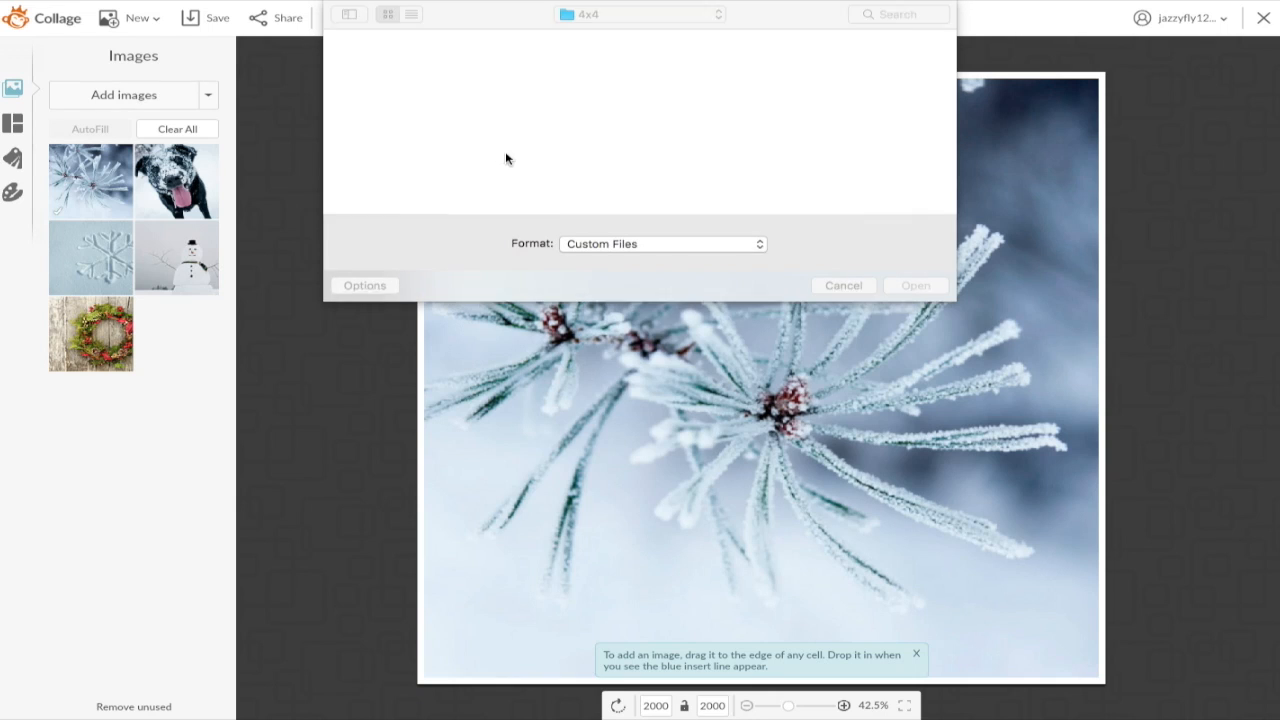
pyautogui.click(696, 22)
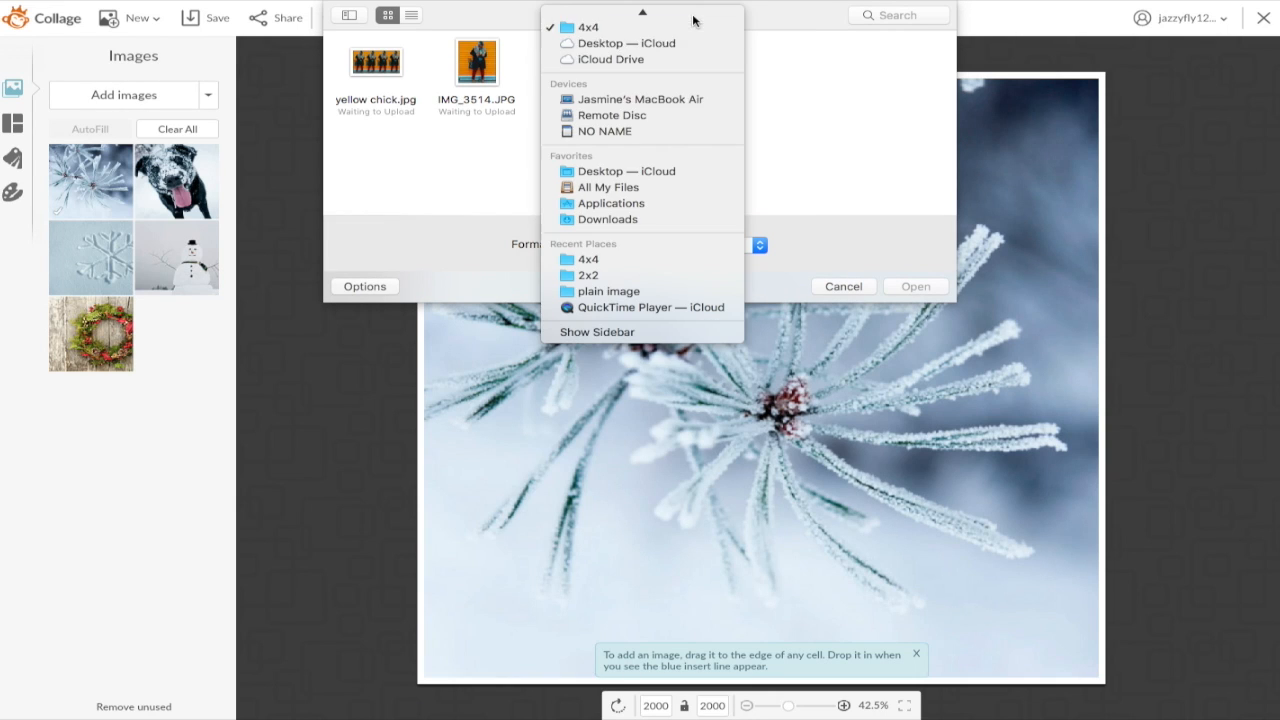
pyautogui.click(631, 171)
pyautogui.click(816, 74)
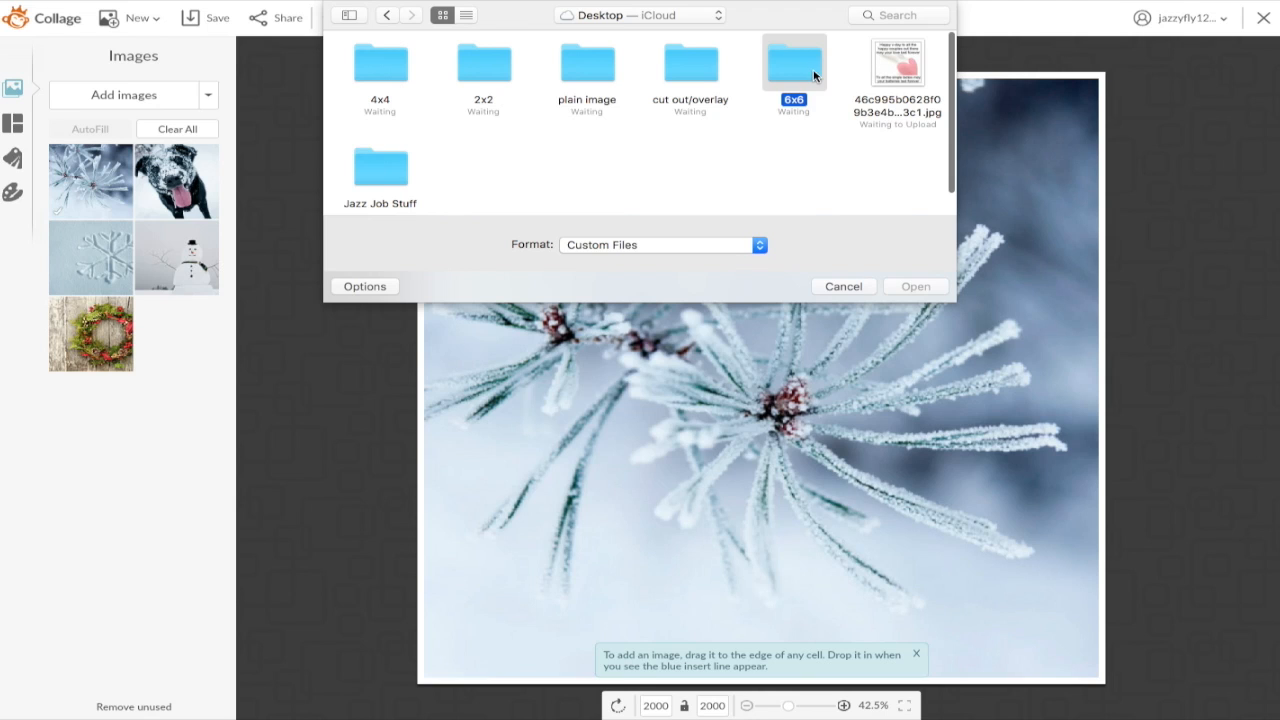
pyautogui.click(915, 287)
pyautogui.moveTo(340, 68); pyautogui.dragTo(941, 87)
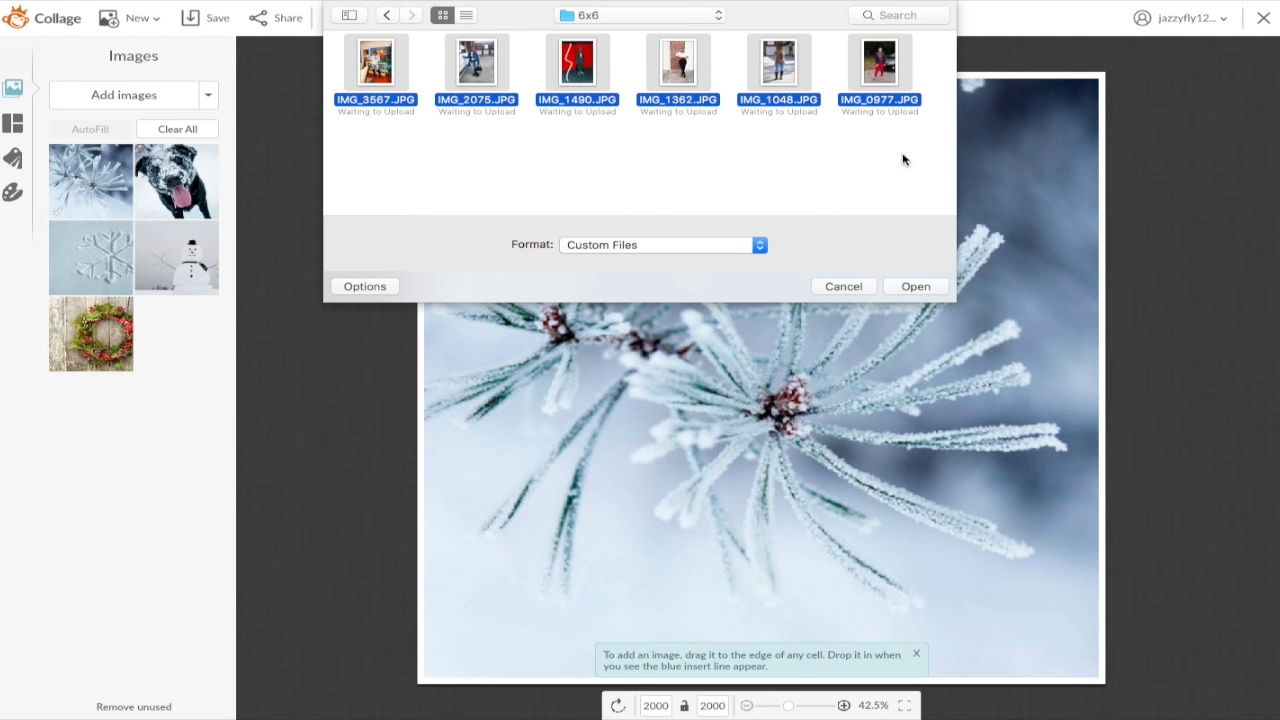
pyautogui.click(915, 286)
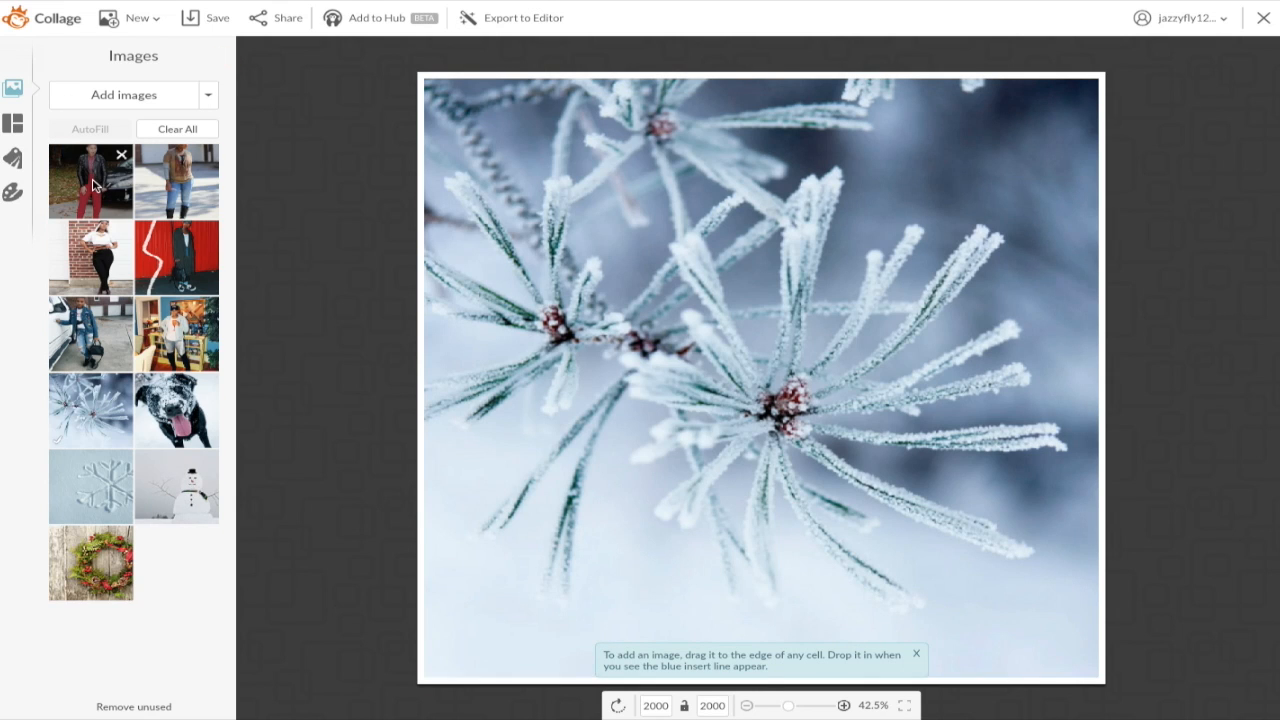
# Step: Replace the pine picture with the red-pants photo and add jeans, red-wall and other outfits as columns
pyautogui.moveTo(93, 185); pyautogui.dragTo(830, 300)
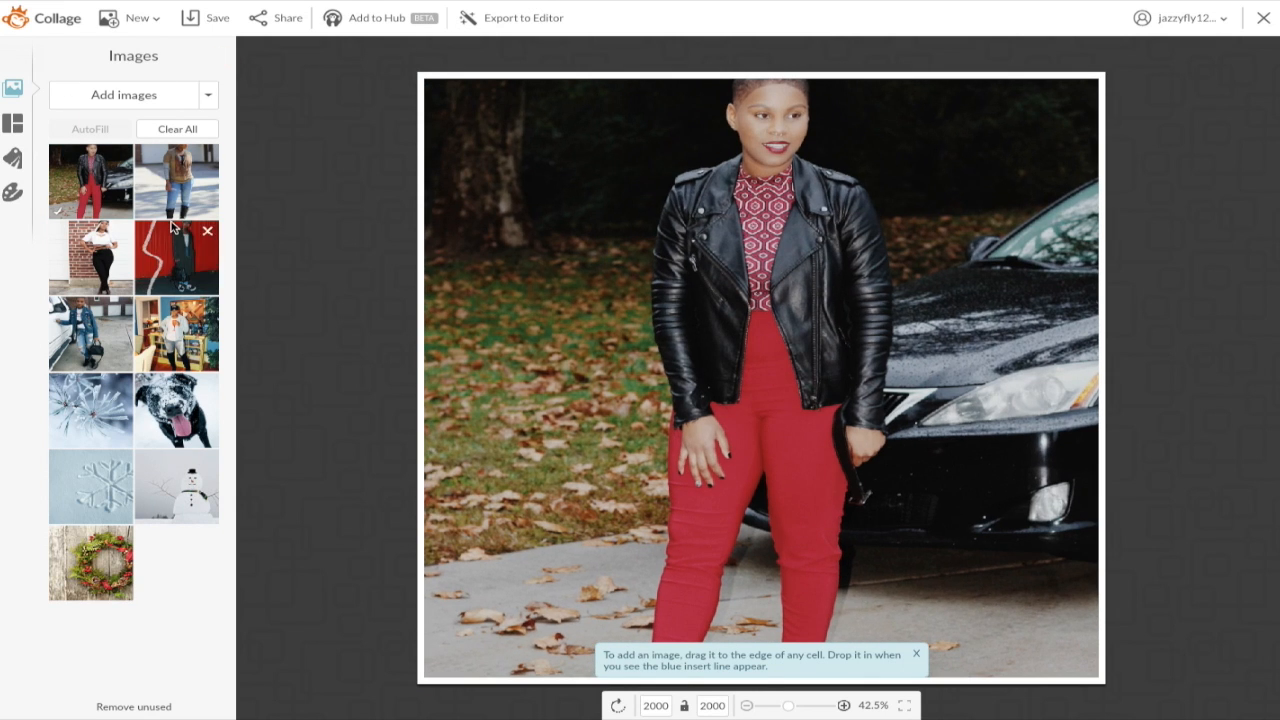
pyautogui.moveTo(186, 186); pyautogui.dragTo(363, 273)
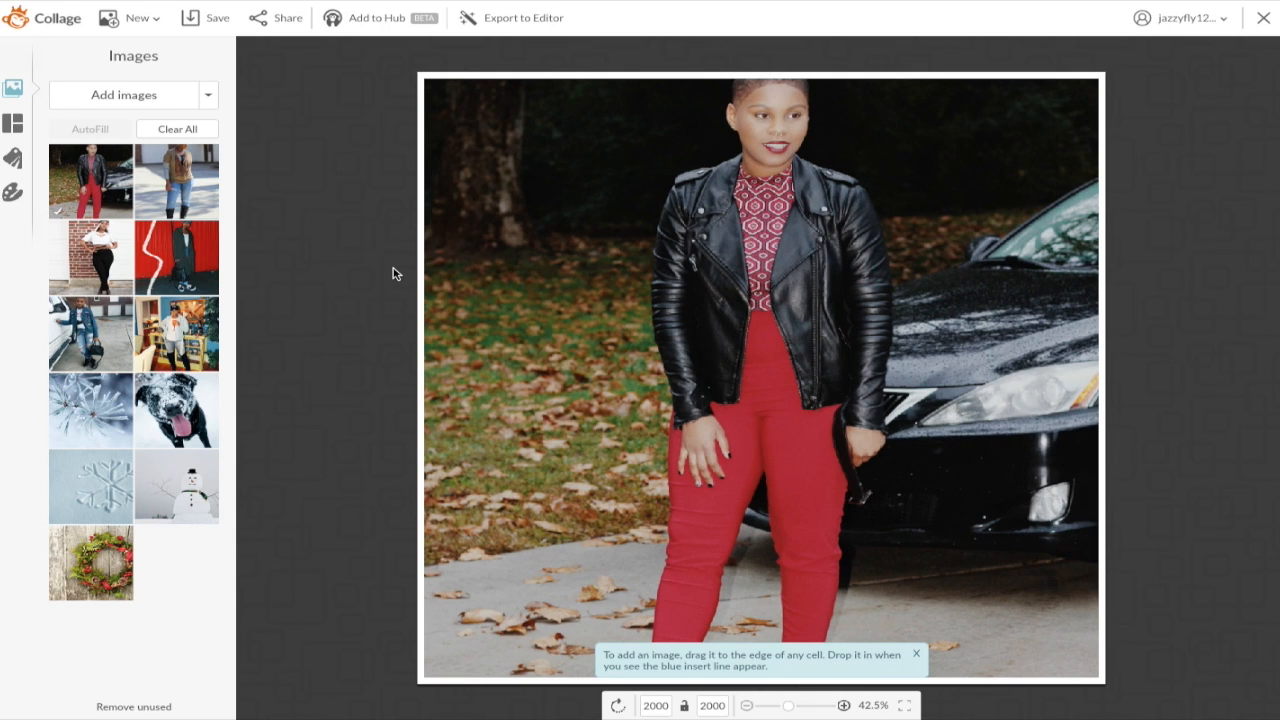
pyautogui.moveTo(180, 188); pyautogui.dragTo(588, 273)
pyautogui.moveTo(176, 257); pyautogui.dragTo(470, 272)
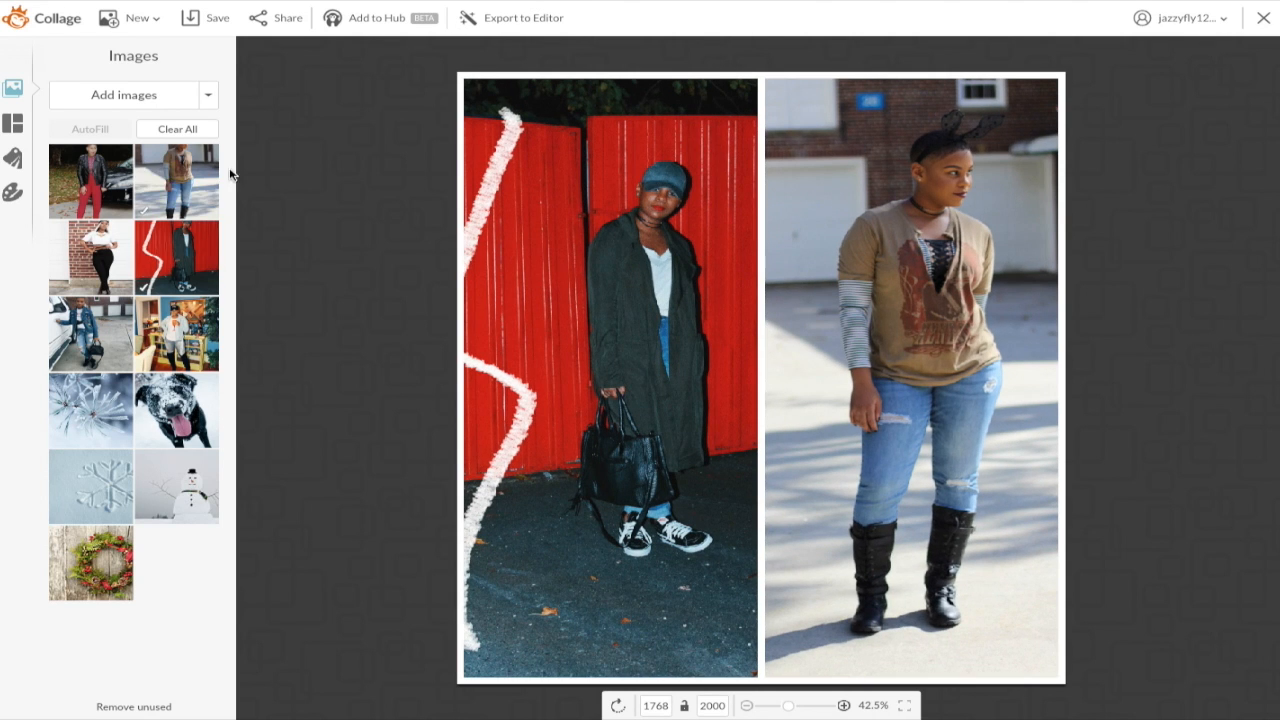
pyautogui.moveTo(96, 198); pyautogui.dragTo(460, 257)
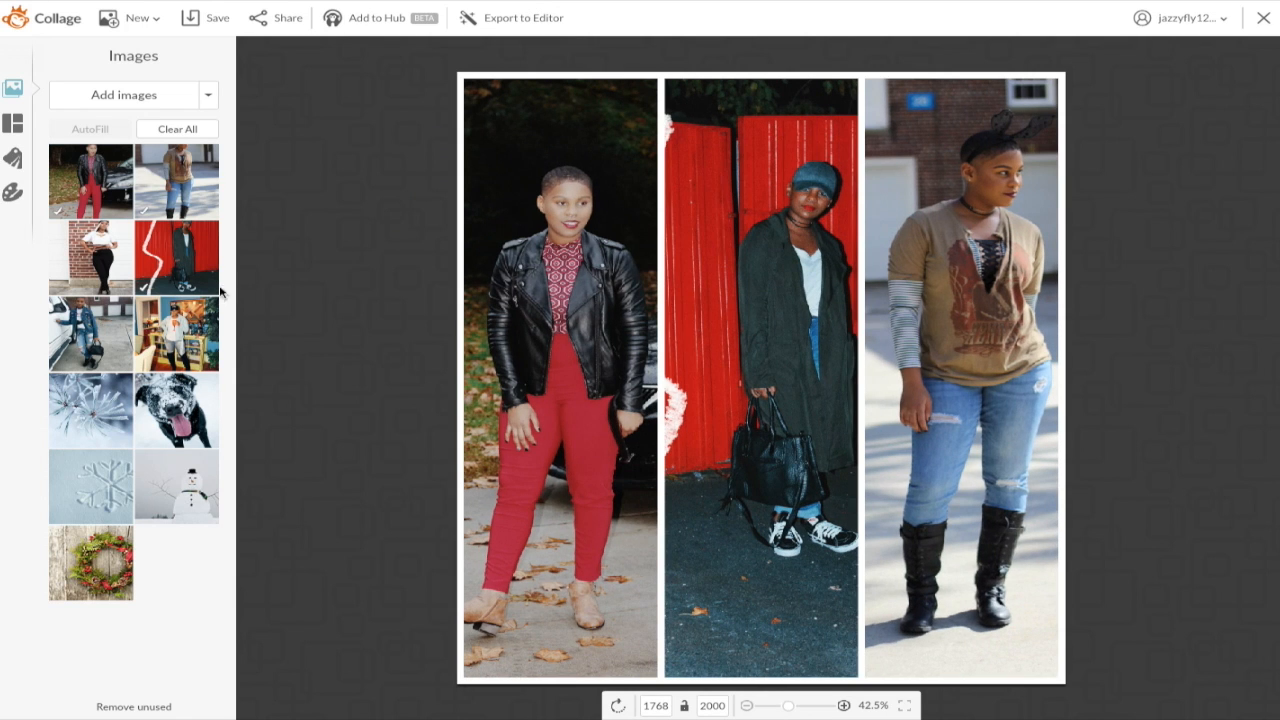
pyautogui.moveTo(183, 332); pyautogui.dragTo(463, 293)
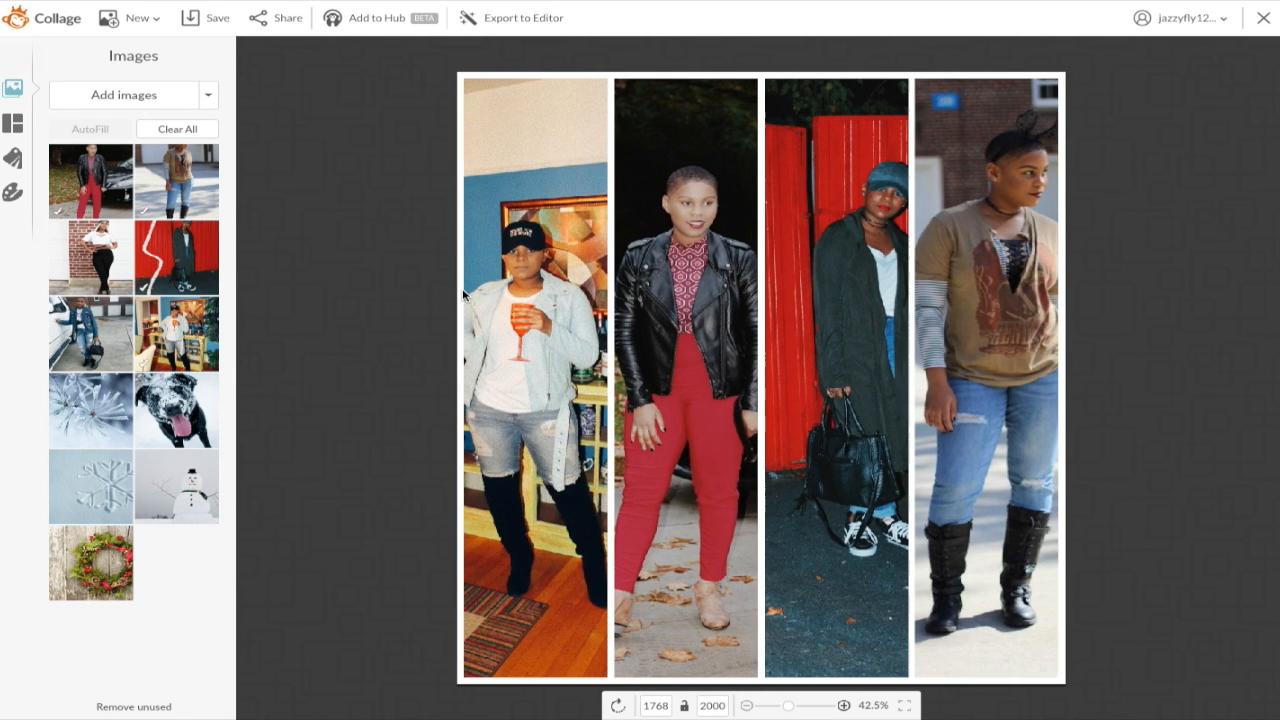
pyautogui.moveTo(102, 342); pyautogui.dragTo(463, 298)
# Step: Resize the collage to 1280×720 and add the white-top outfit photo as another column
pyautogui.doubleClick(662, 706)
pyautogui.press('BackSpace')
pyautogui.write('1280')
pyautogui.press('Return')
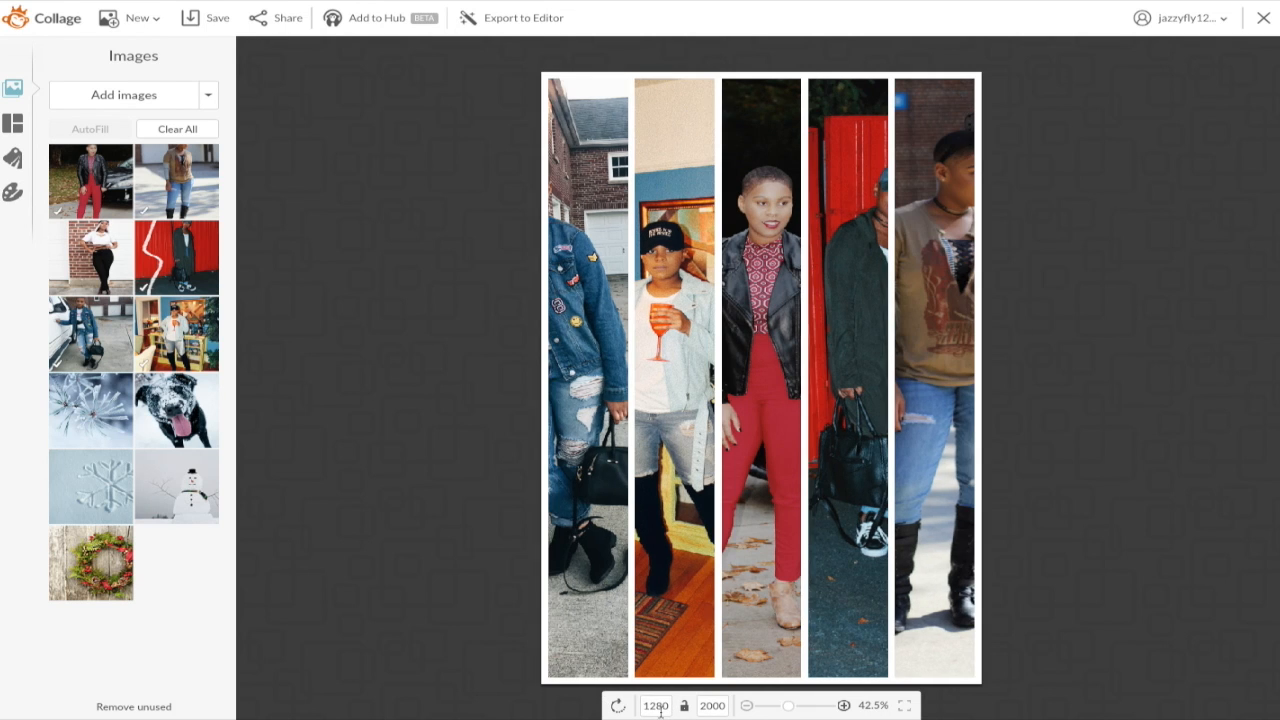
pyautogui.doubleClick(712, 706)
pyautogui.press('BackSpace')
pyautogui.write('720')
pyautogui.press('Return')
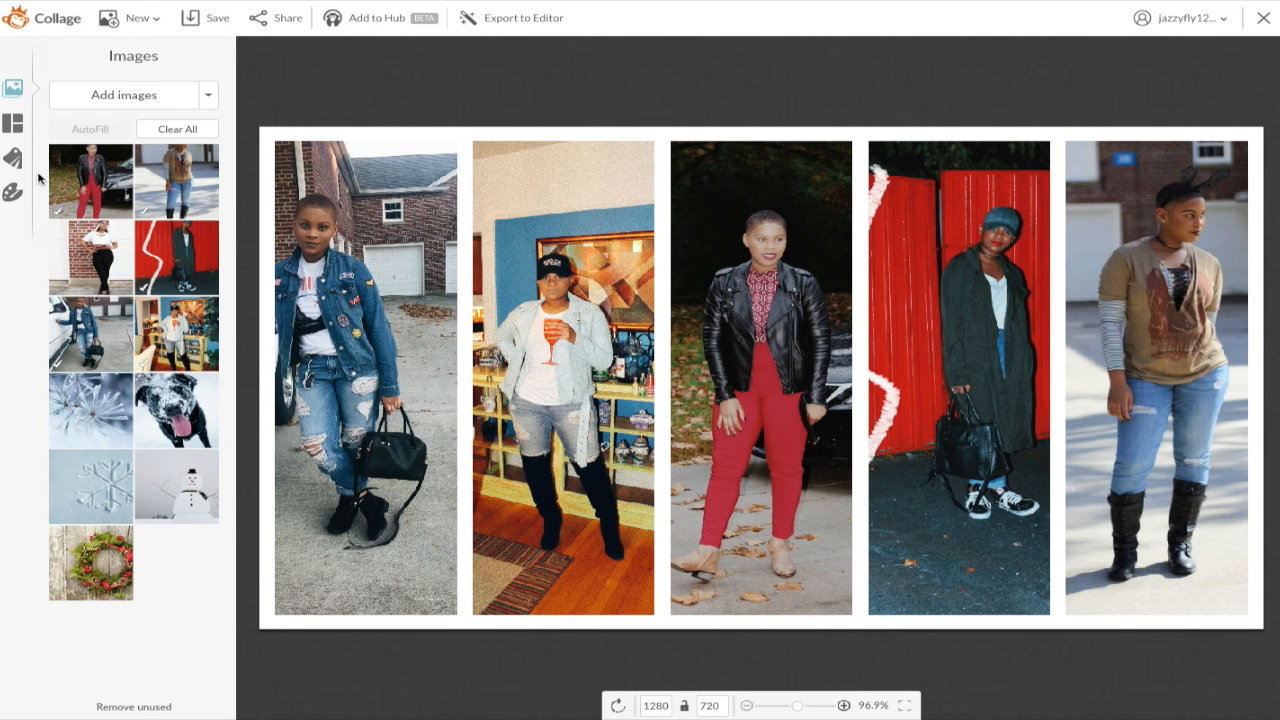
pyautogui.moveTo(102, 262); pyautogui.dragTo(266, 278)
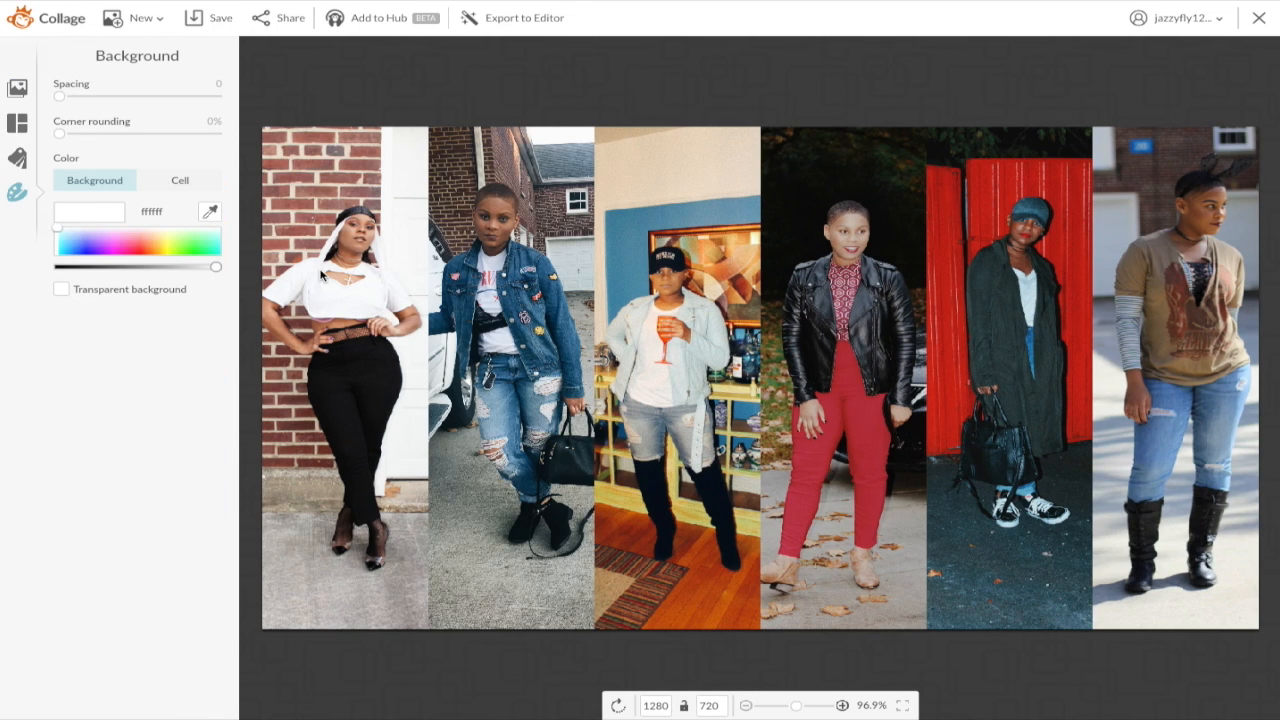
# Step: Export the six-photo collage to the Editor and confirm the prompt
pyautogui.click(504, 20)
pyautogui.click(593, 432)
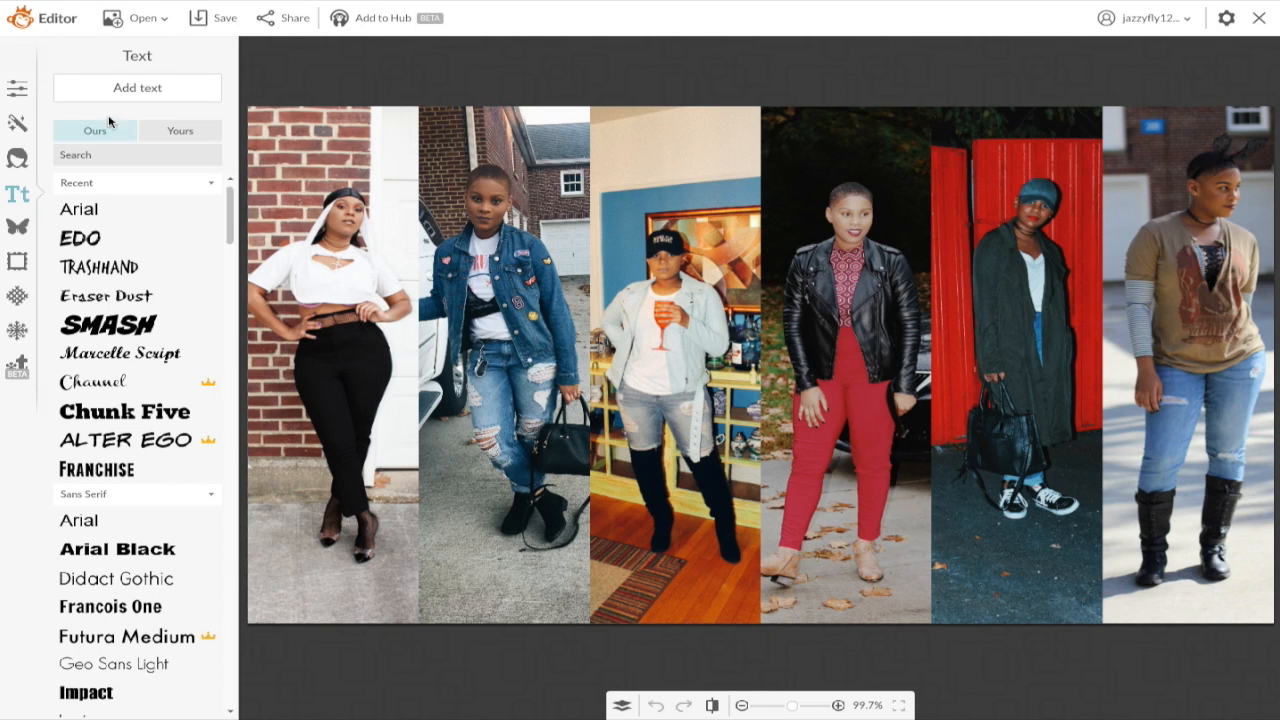
# Step: Add a text box in the EDO font reading 'JAZZ IS SERVING LIFE LOOKBOOK'
pyautogui.click(128, 90)
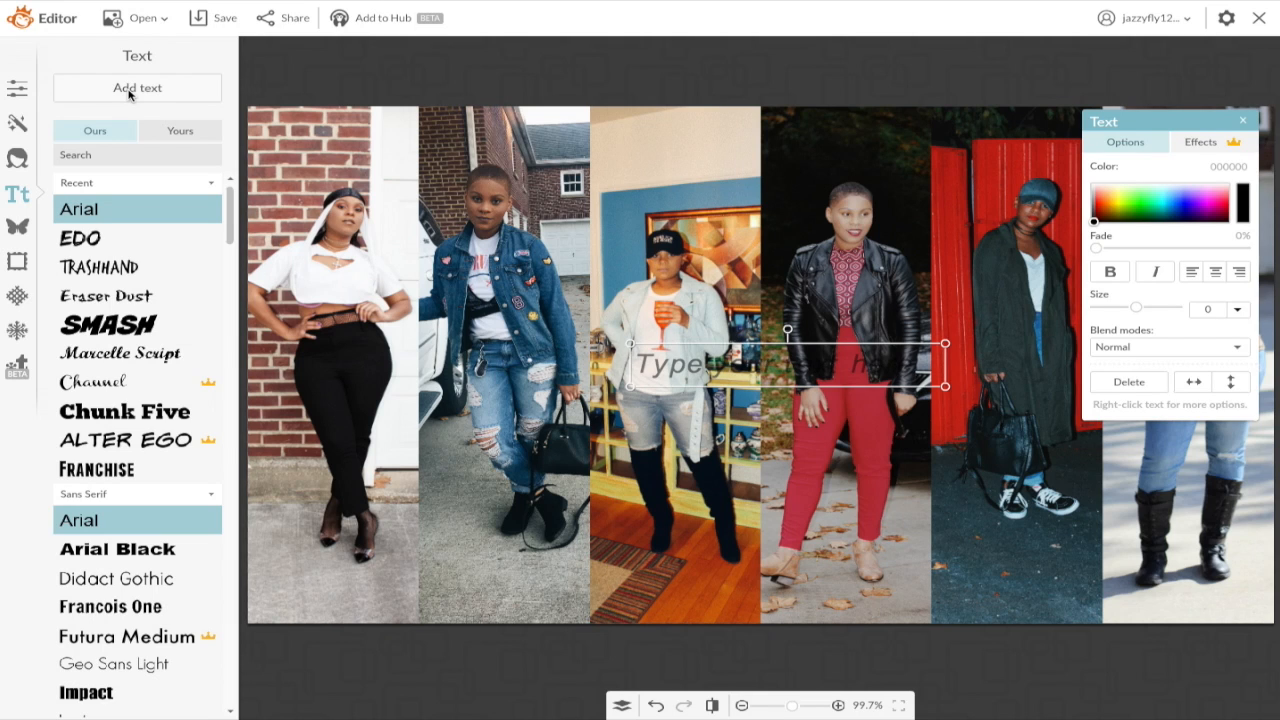
pyautogui.click(107, 242)
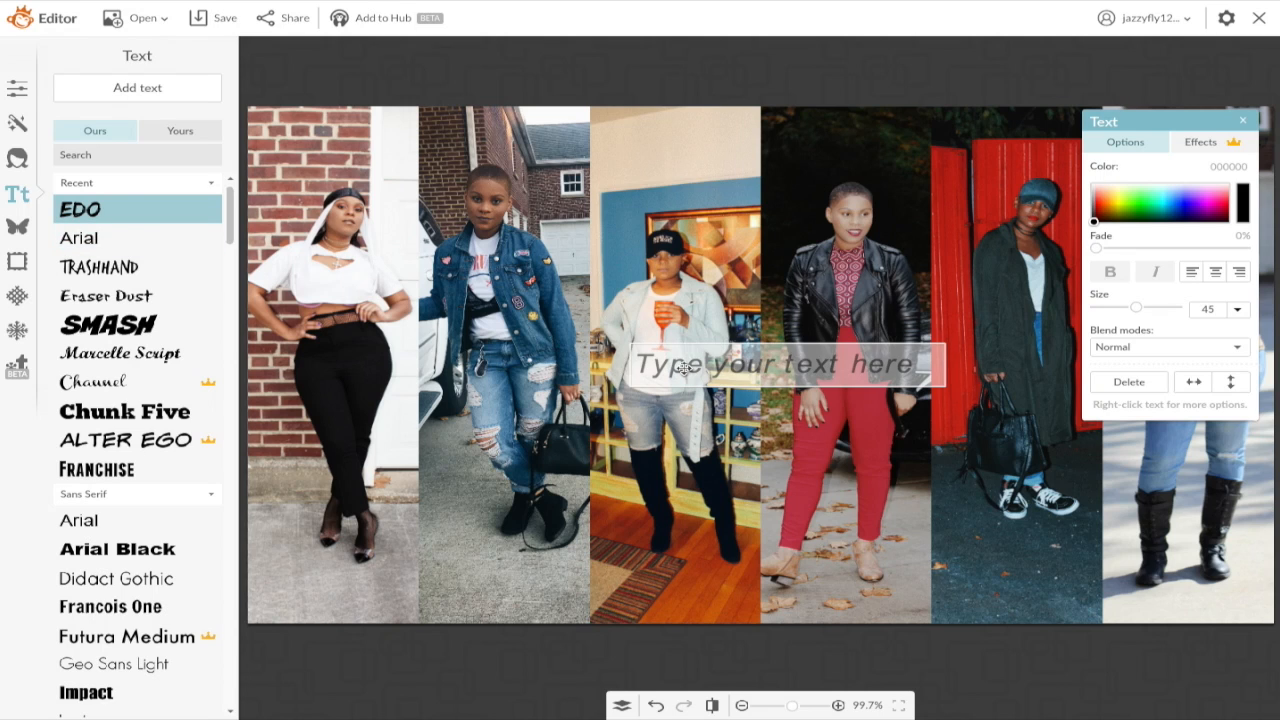
pyautogui.write('G')
pyautogui.press('BackSpace')
pyautogui.write('J')
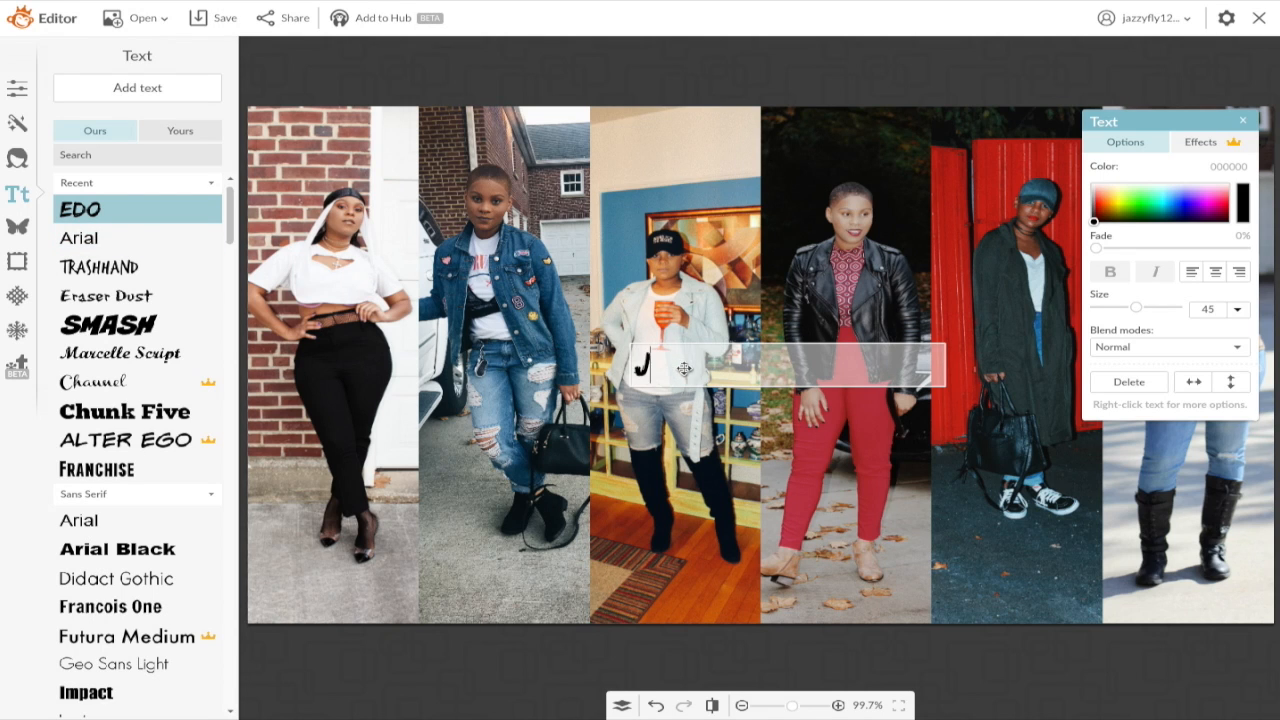
pyautogui.write('AZZ IS SER')
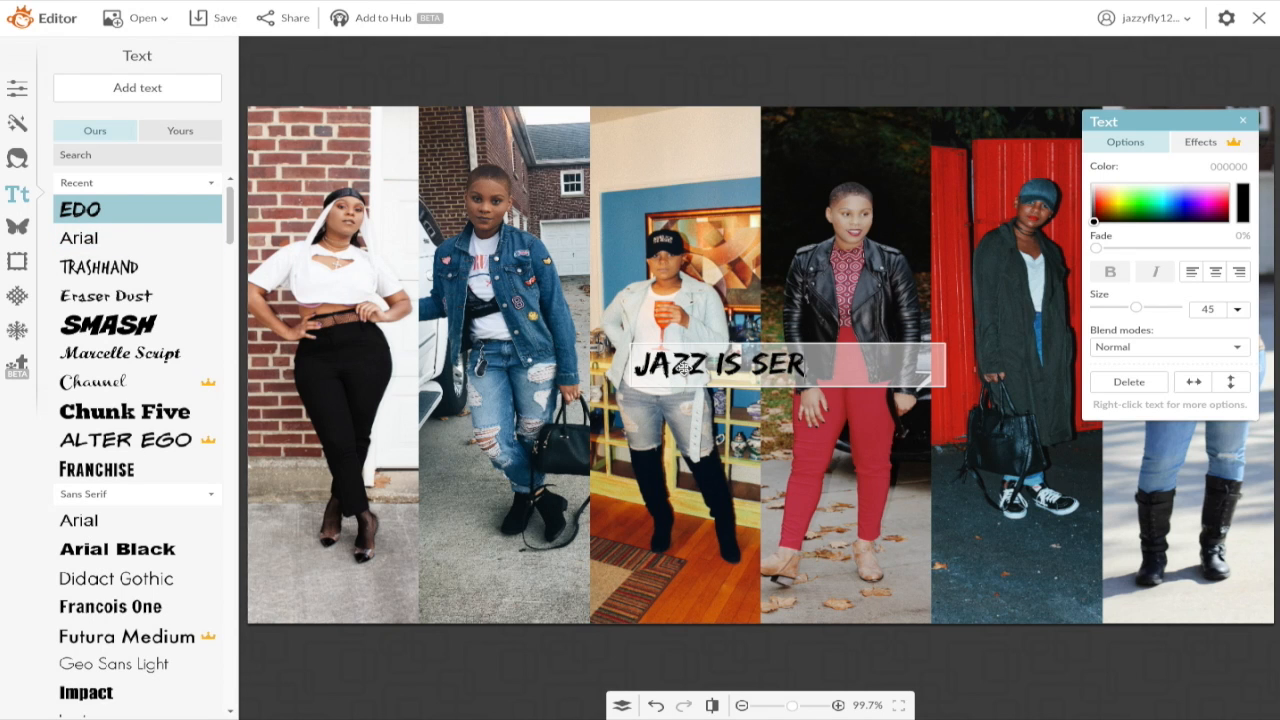
pyautogui.write('VING LIFE')
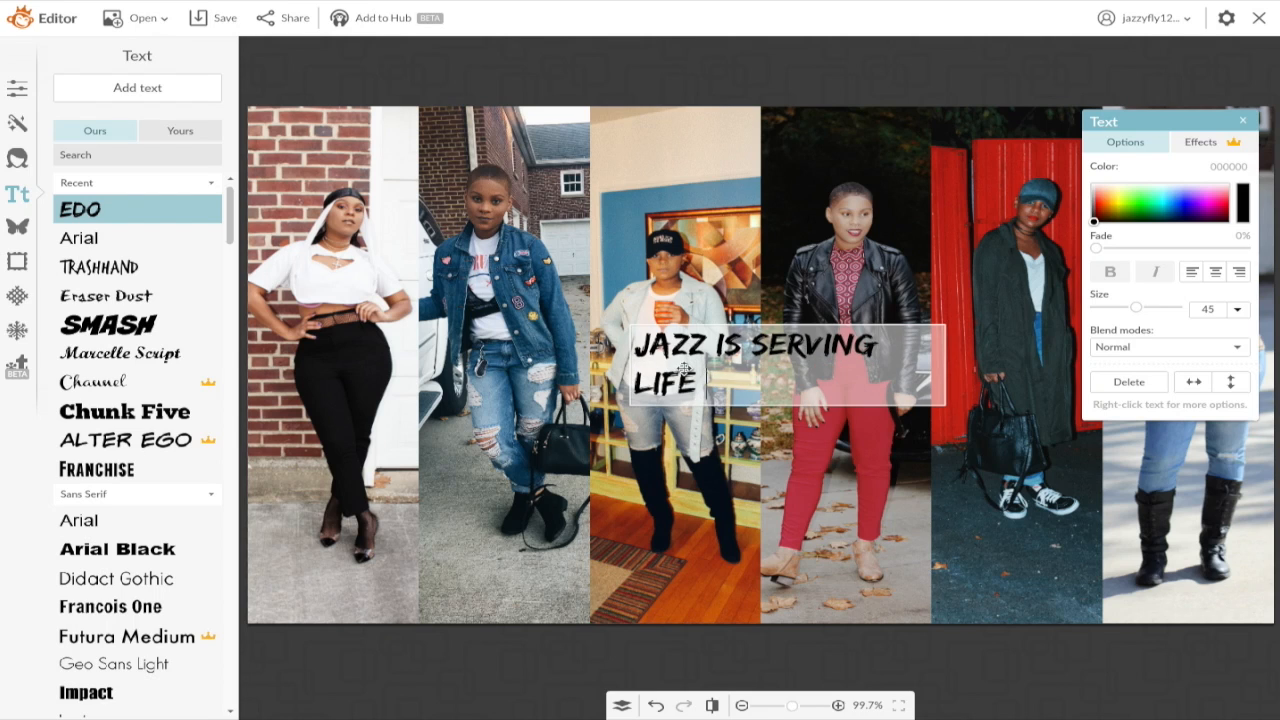
pyautogui.write(' LOOKBOOK')
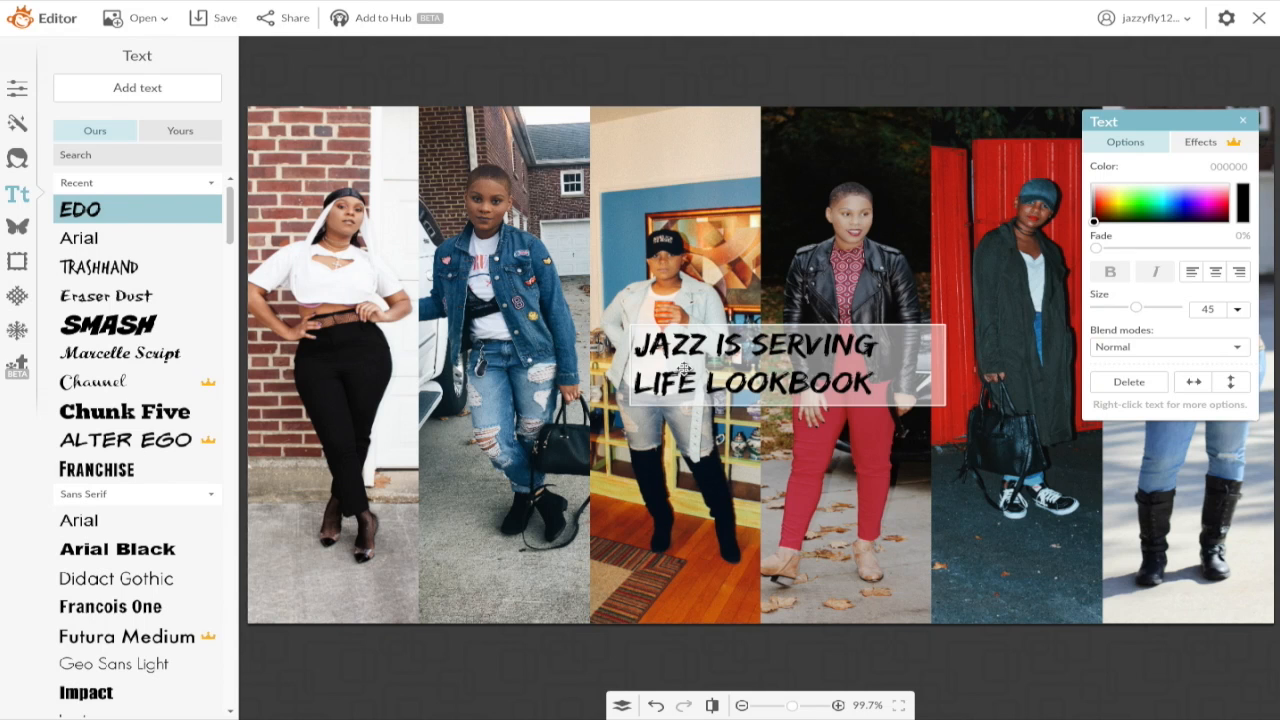
pyautogui.hotkey('ctrl', 'a')
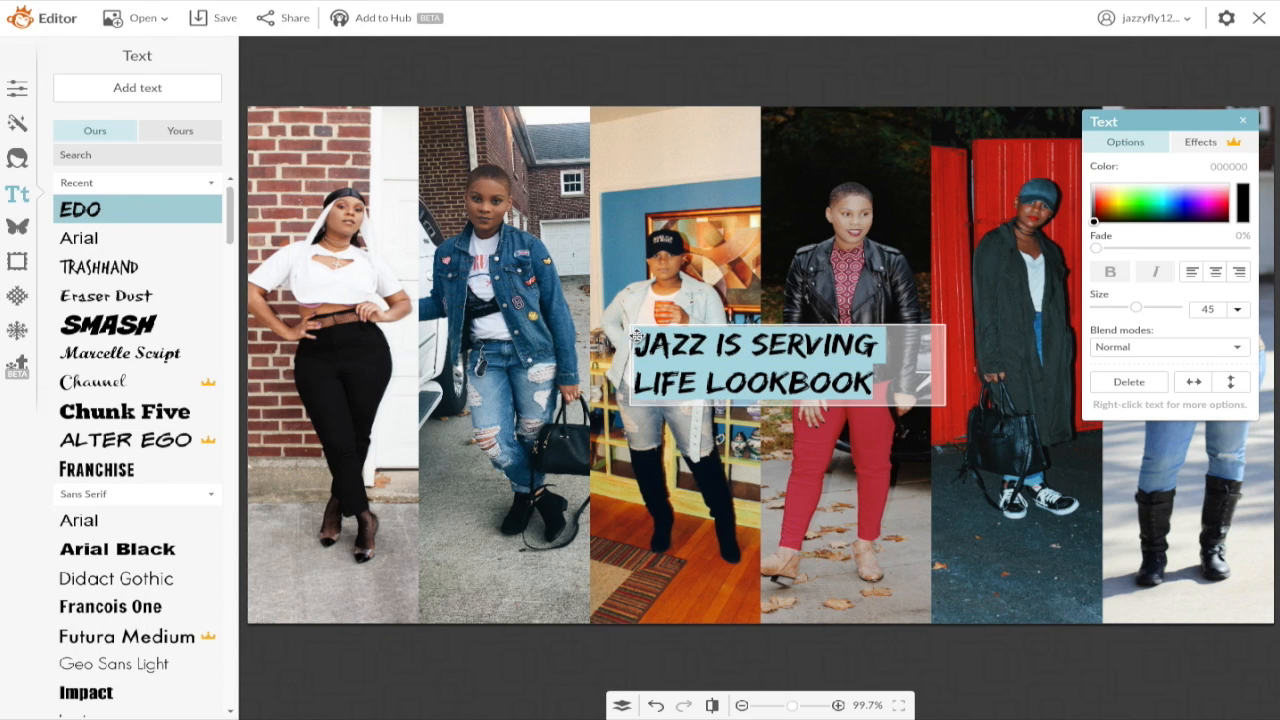
pyautogui.click(500, 644)
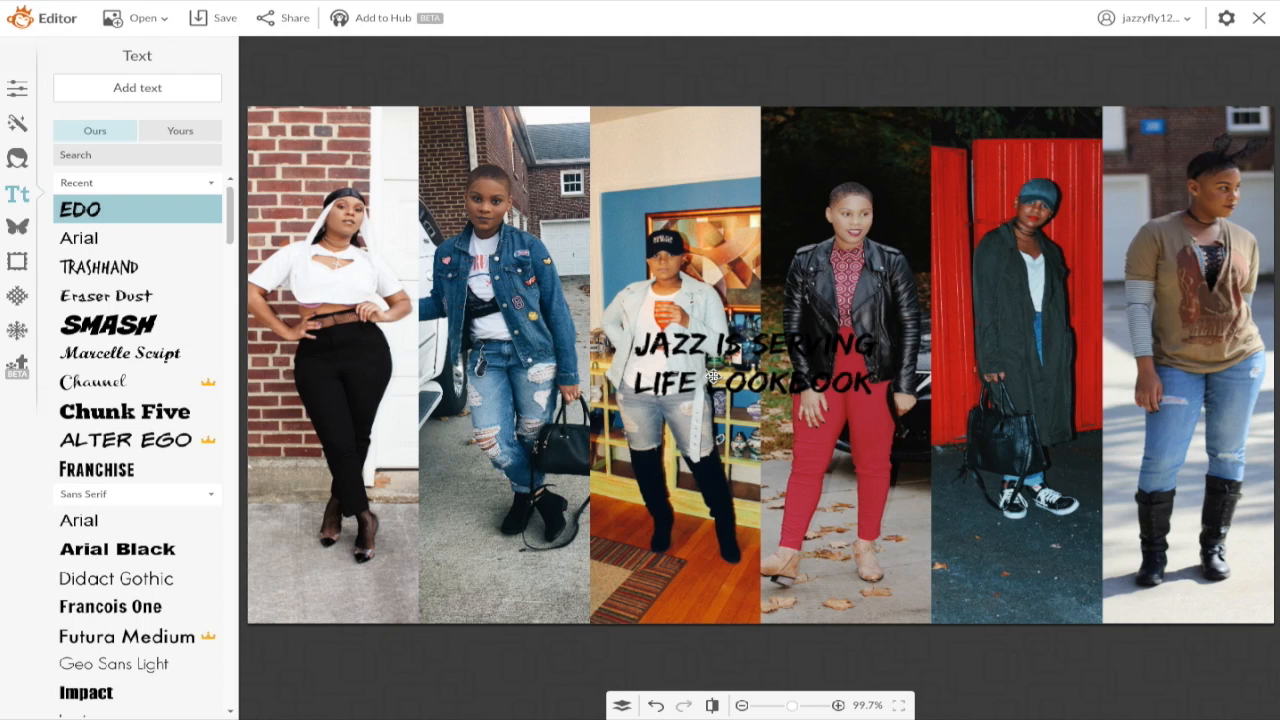
# Step: Widen the title box onto one line and move it toward the collage's bottom
pyautogui.click(713, 376)
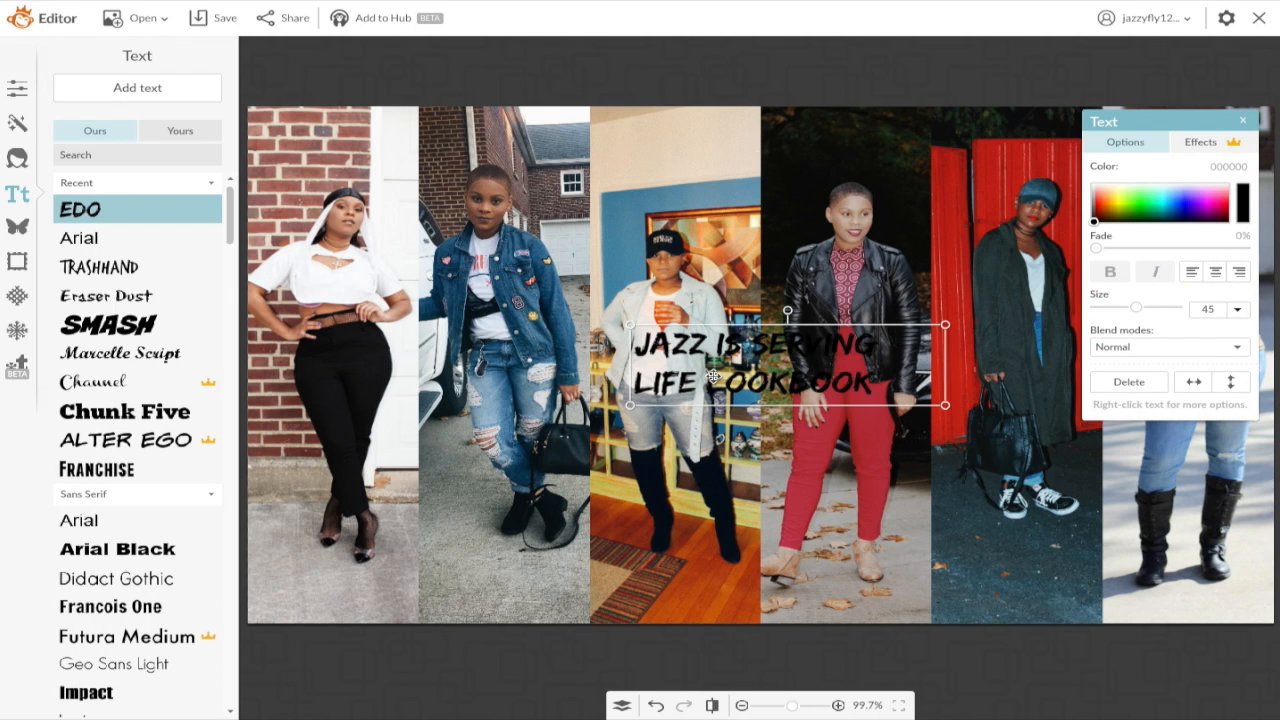
pyautogui.moveTo(630, 365); pyautogui.dragTo(513, 368)
pyautogui.moveTo(458, 370); pyautogui.dragTo(357, 365)
pyautogui.moveTo(635, 368); pyautogui.dragTo(743, 529)
pyautogui.moveTo(464, 525); pyautogui.dragTo(267, 527)
pyautogui.moveTo(1050, 535); pyautogui.dragTo(1220, 530)
pyautogui.click(746, 527)
pyautogui.click(746, 527)
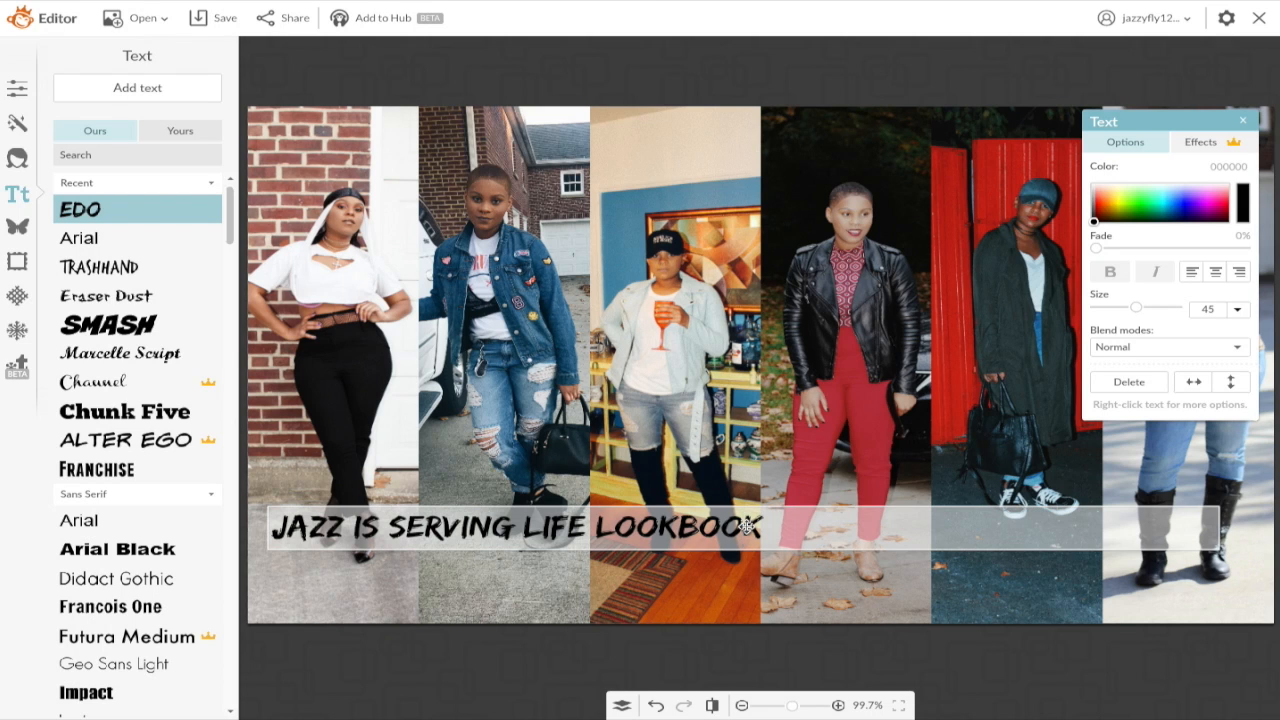
# Step: Centre the title, enlarge it to size 90, widen it across the collage, and make it white
pyautogui.moveTo(793, 527); pyautogui.dragTo(270, 525)
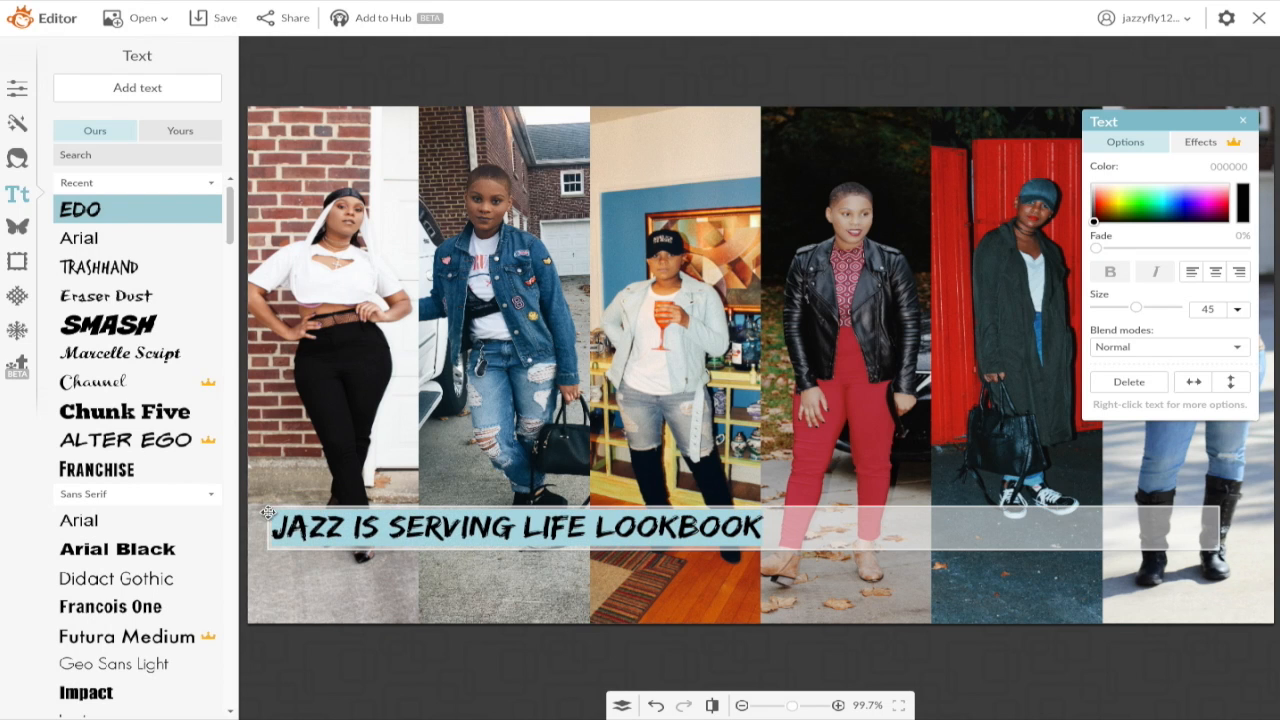
pyautogui.click(1215, 271)
pyautogui.moveTo(1133, 313); pyautogui.dragTo(1160, 310)
pyautogui.moveTo(1220, 492); pyautogui.dragTo(1274, 484)
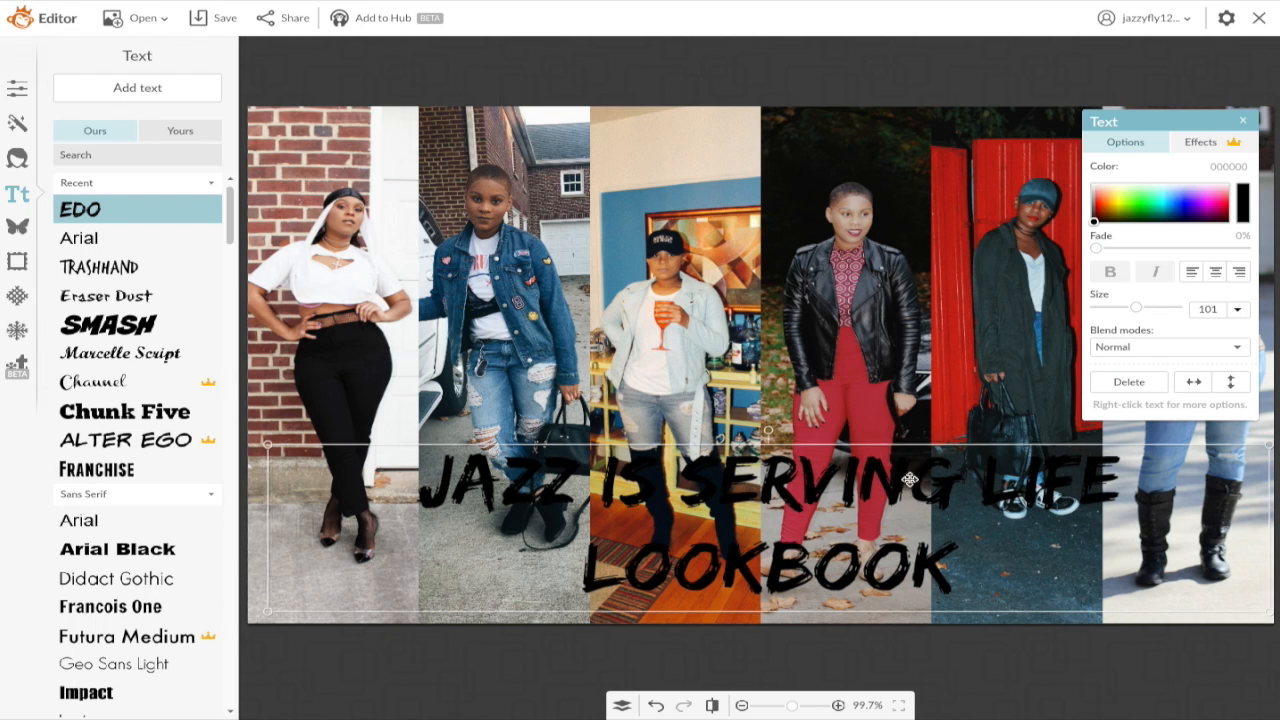
pyautogui.moveTo(267, 524); pyautogui.dragTo(84, 495)
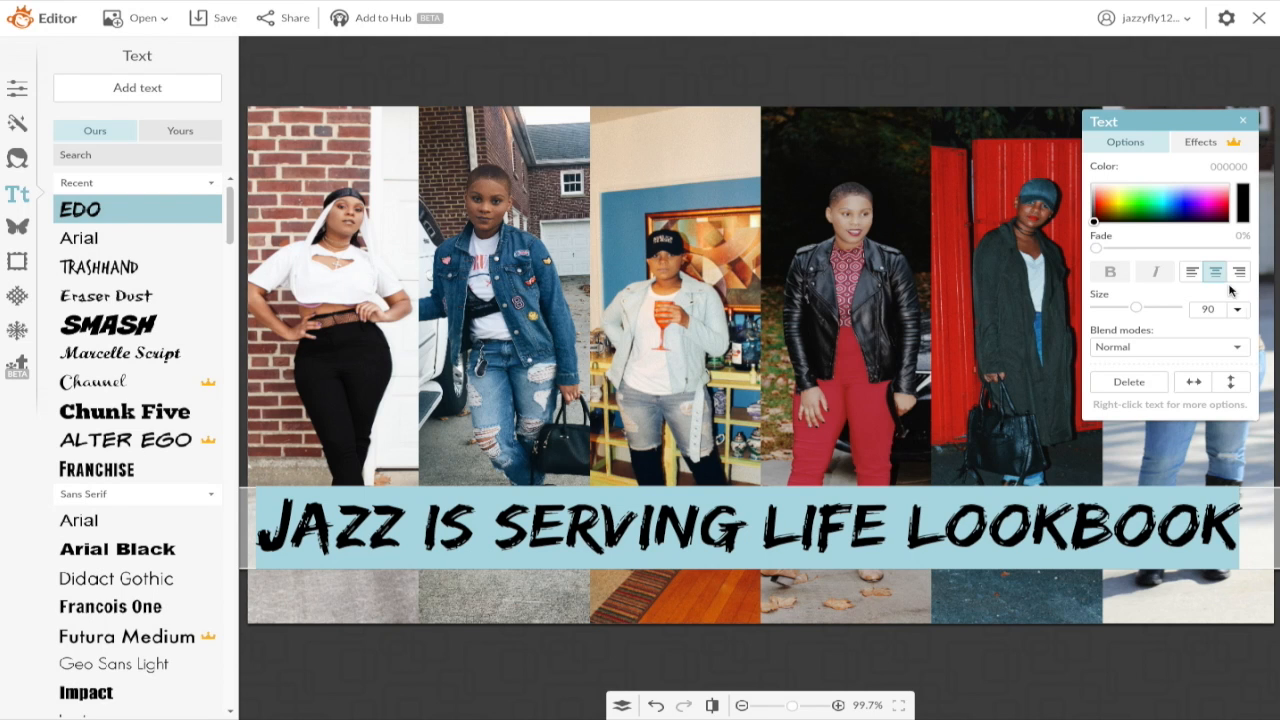
pyautogui.moveTo(1094, 222); pyautogui.dragTo(1089, 184)
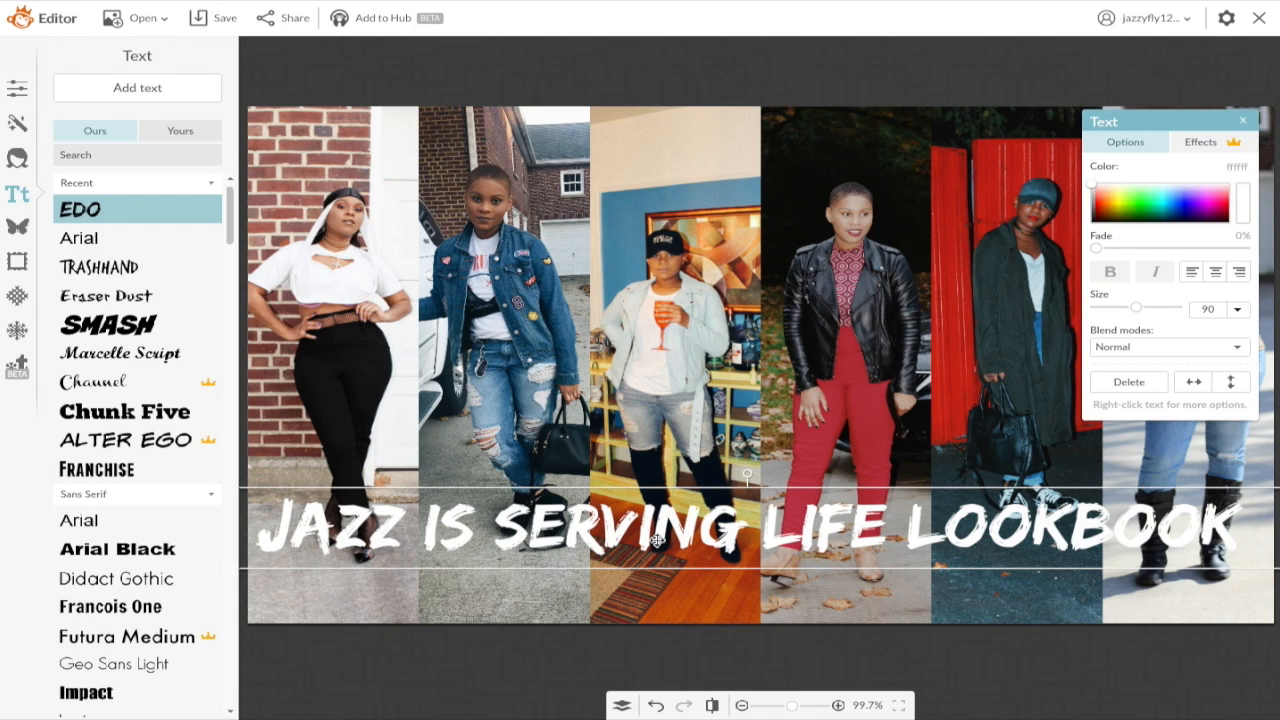
# Step: Try light blue and then purple as the title's colour
pyautogui.doubleClick(656, 540)
pyautogui.click(1172, 195)
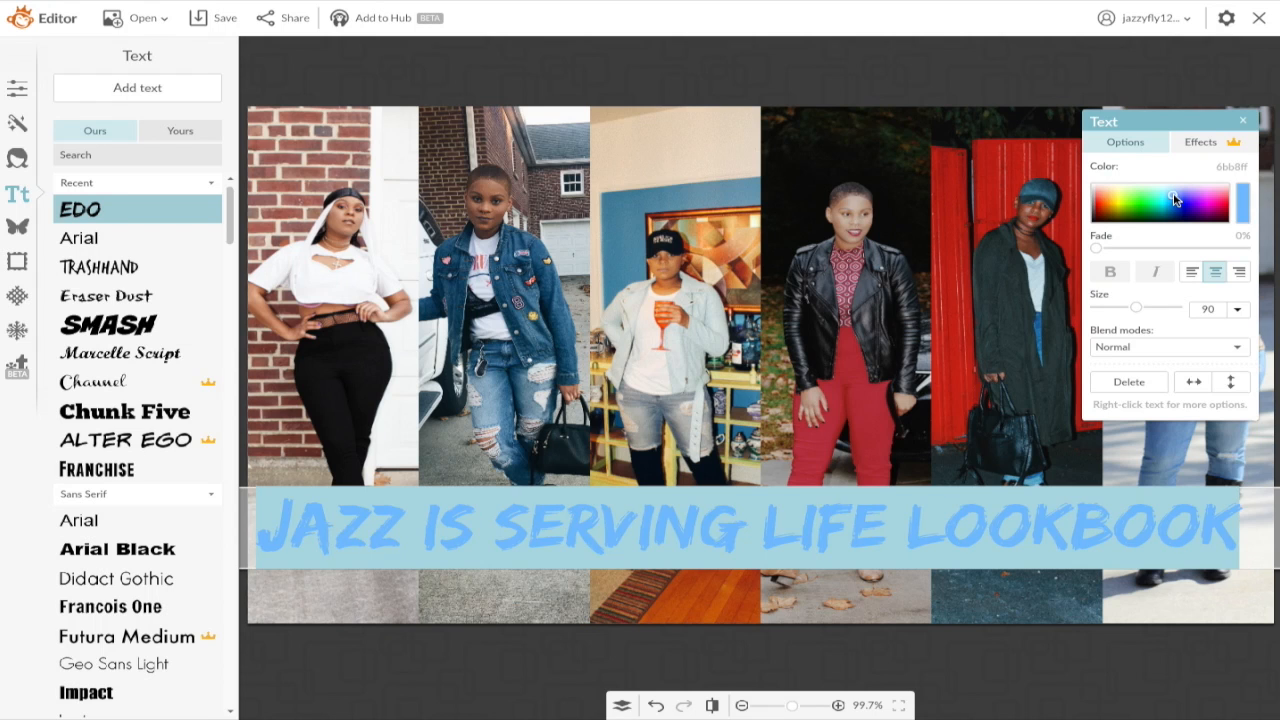
pyautogui.click(1191, 201)
pyautogui.click(860, 337)
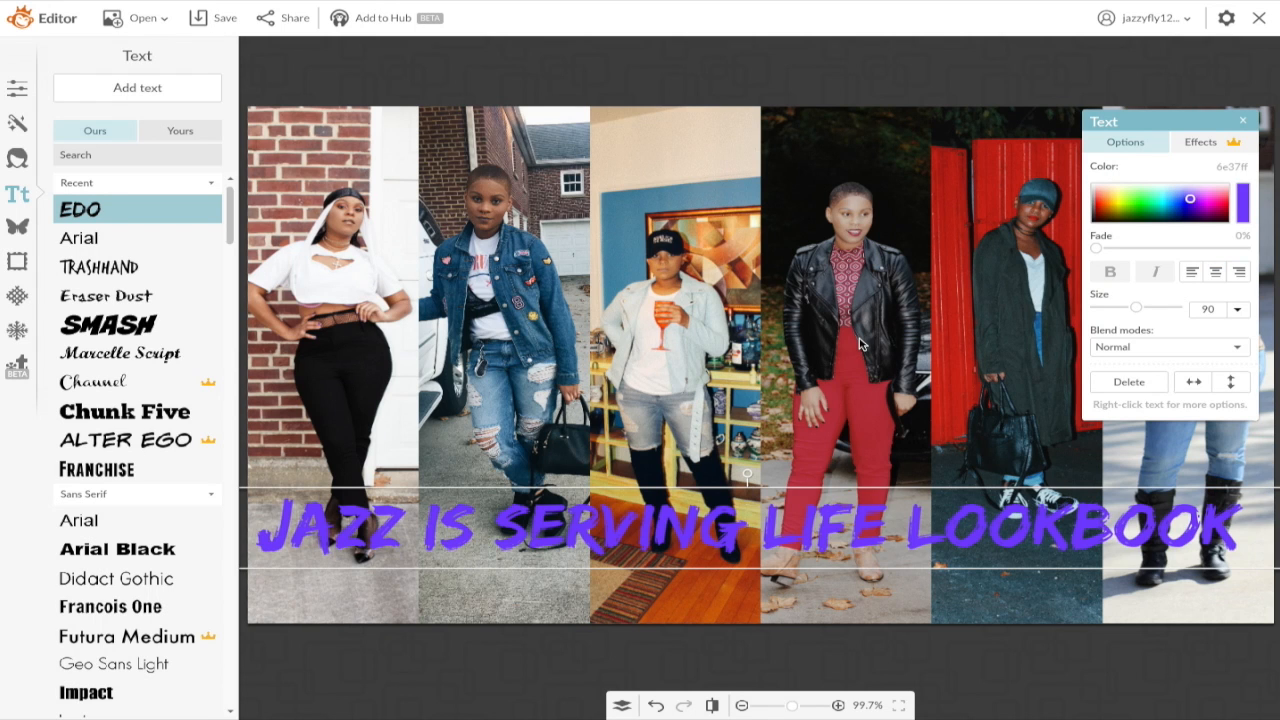
# Step: Make the whole title white (ffffff) and add a drop shadow
pyautogui.moveTo(1150, 124); pyautogui.dragTo(1057, 85)
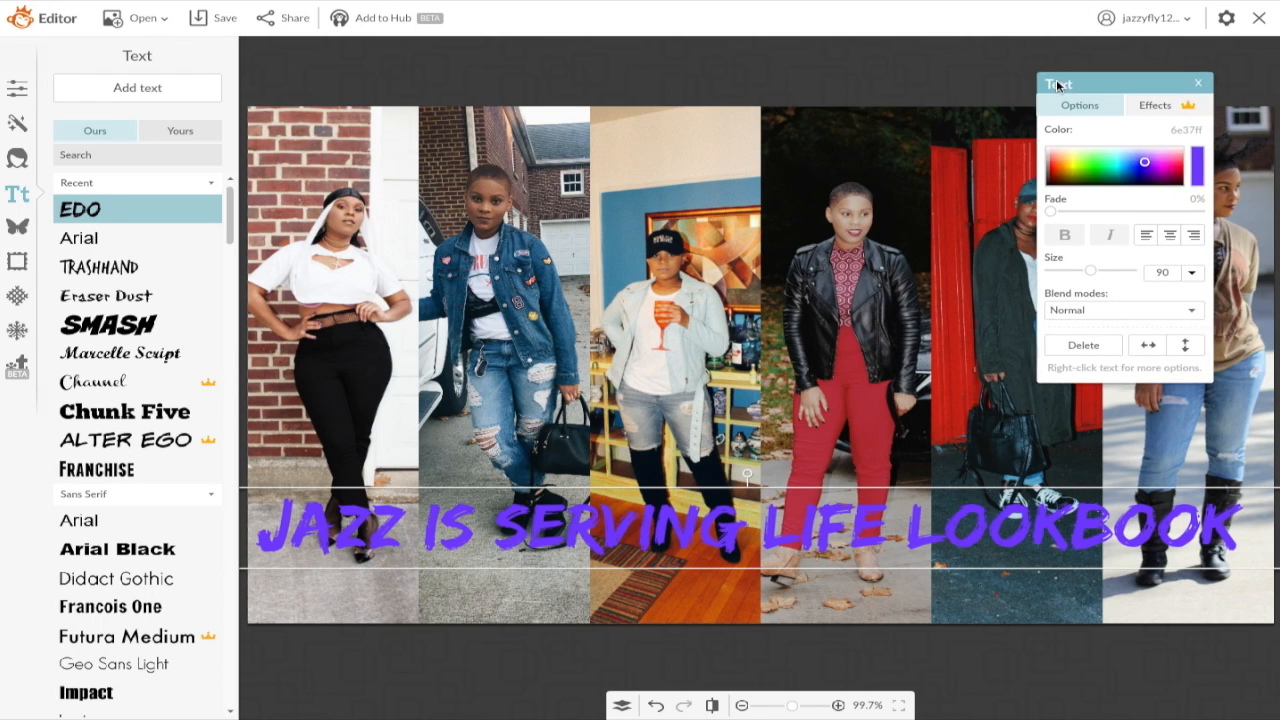
pyautogui.click(746, 484)
pyautogui.moveTo(1242, 520); pyautogui.dragTo(126, 520)
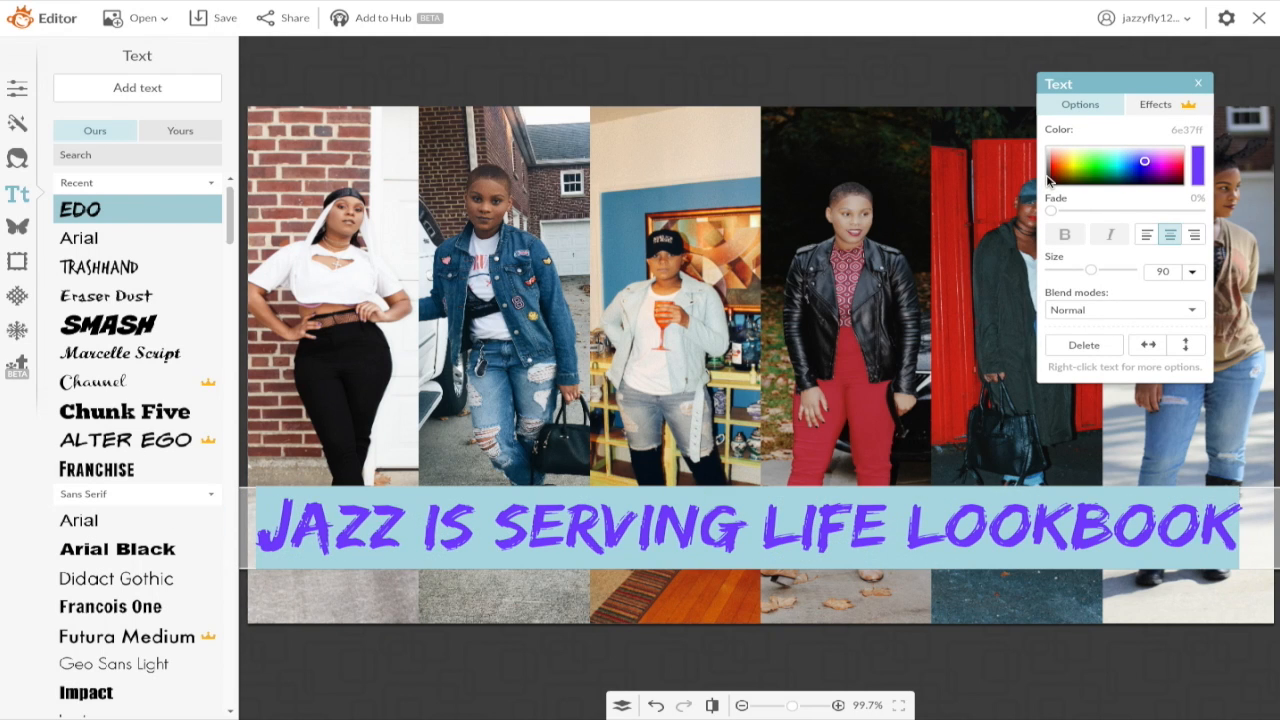
pyautogui.moveTo(1146, 165); pyautogui.dragTo(1008, 125)
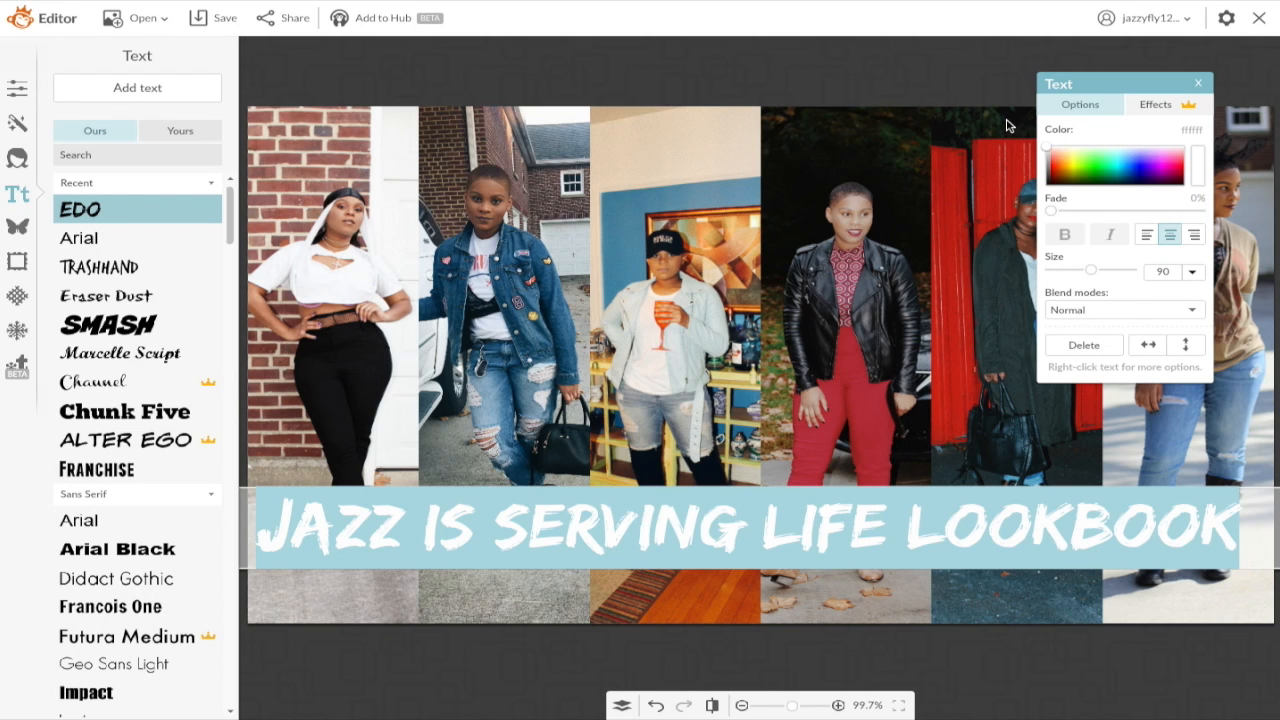
pyautogui.click(1170, 112)
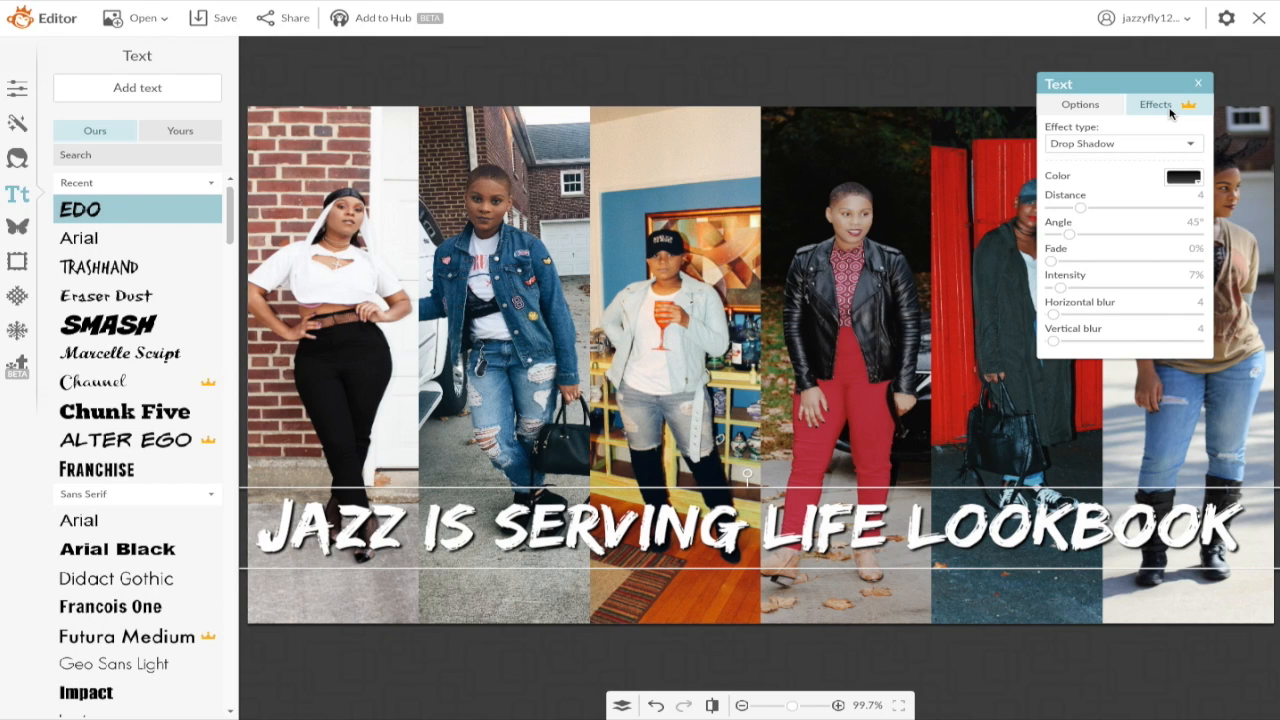
# Step: Drag the shadowed title up across the middle of the photos and bring up Overlays
pyautogui.click(836, 395)
pyautogui.click(763, 537)
pyautogui.moveTo(763, 537); pyautogui.dragTo(780, 413)
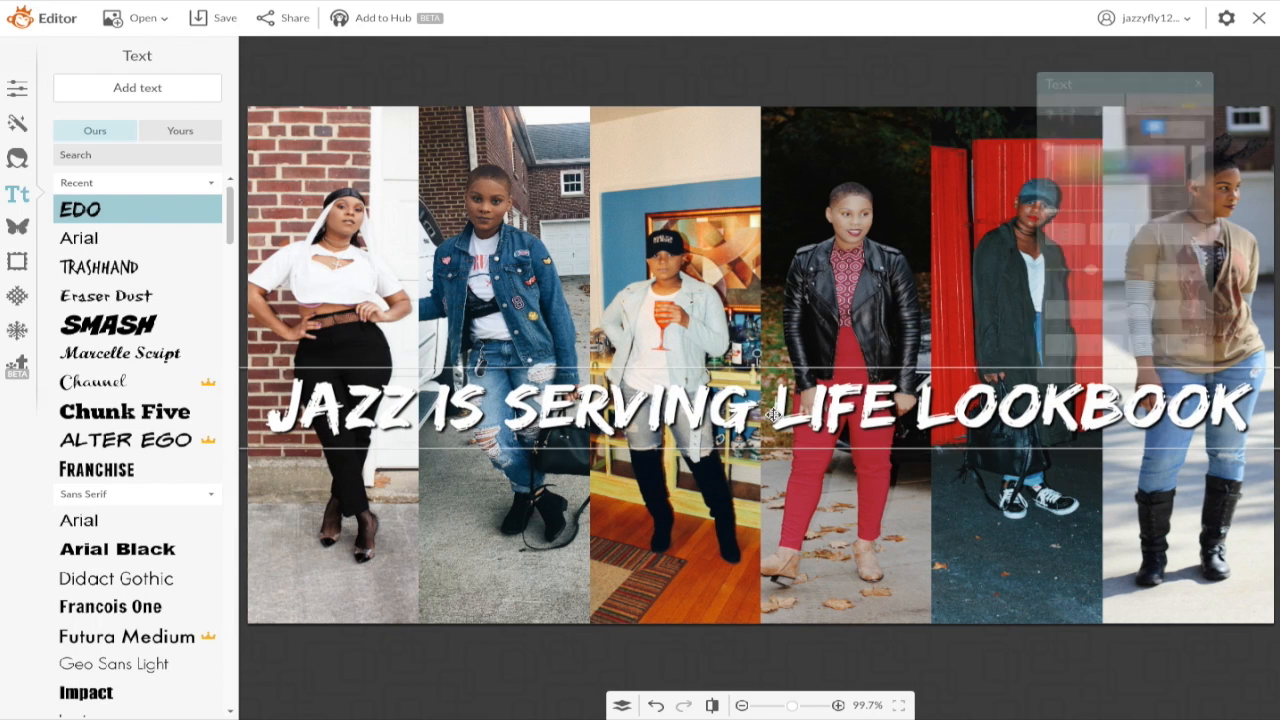
pyautogui.click(20, 229)
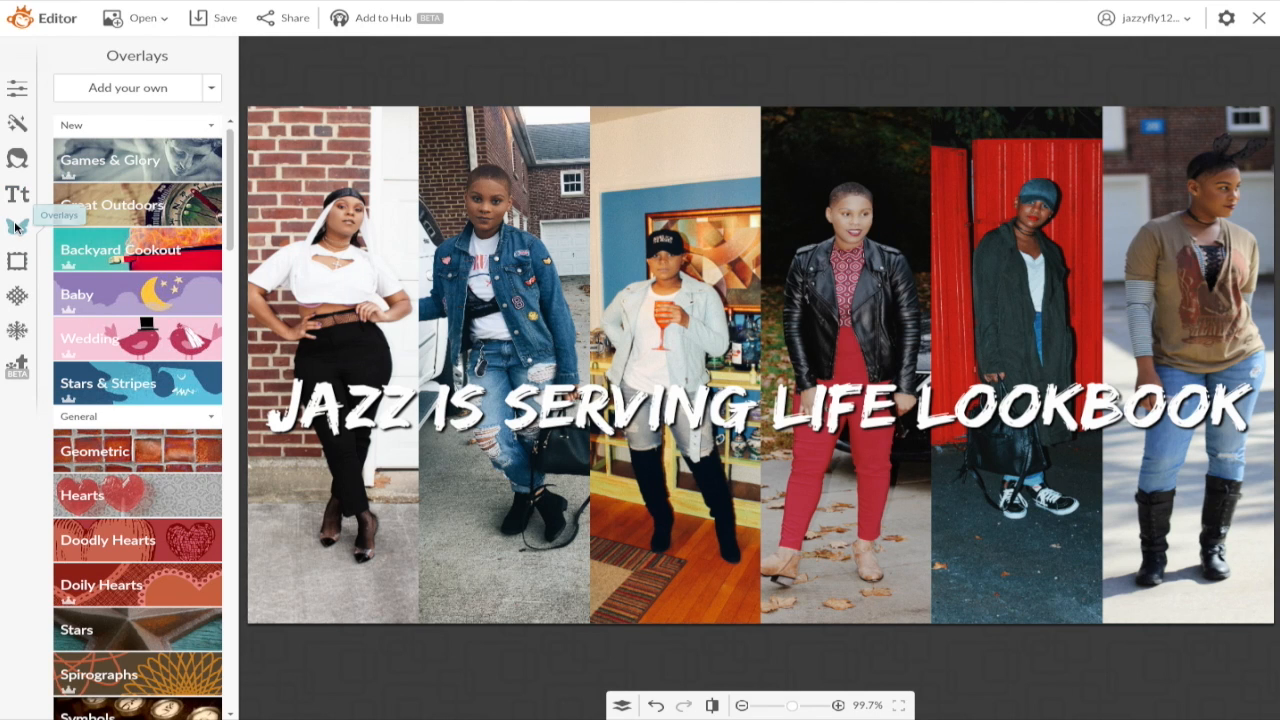
# Step: Add a black Geometric rectangle, stretch it across under the title, and send it to back
pyautogui.click(88, 448)
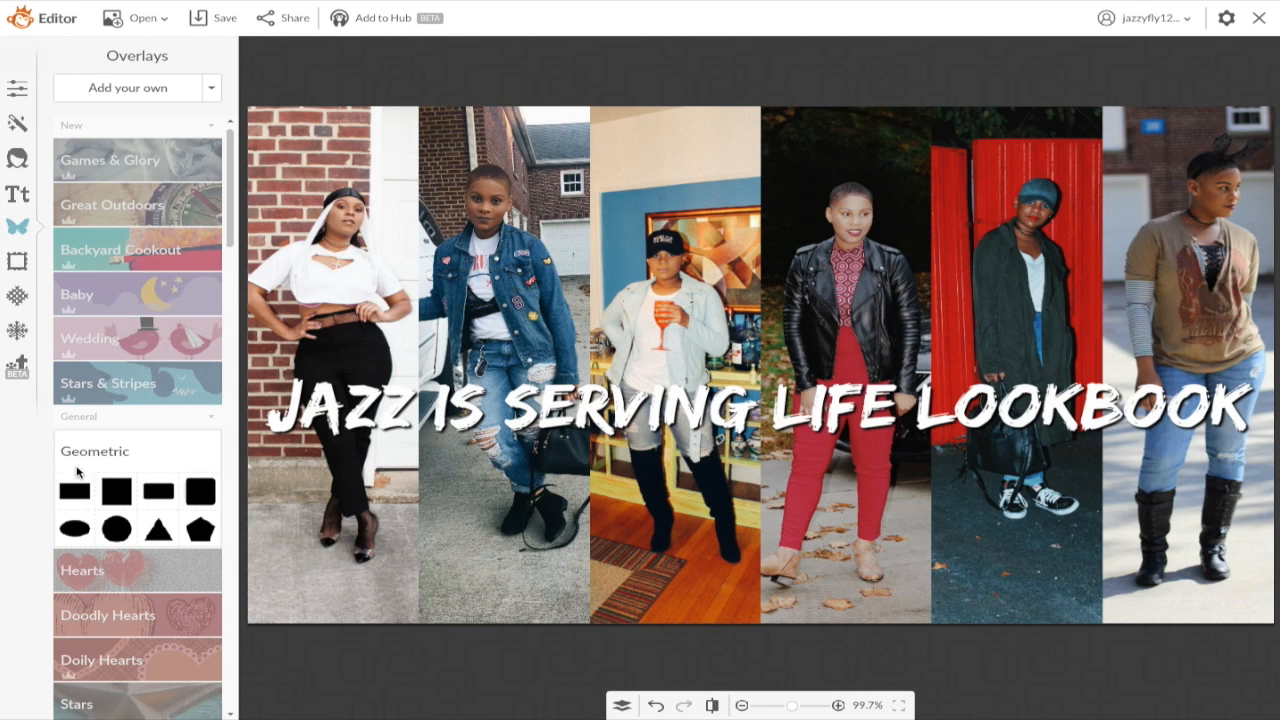
pyautogui.click(72, 502)
pyautogui.moveTo(770, 340); pyautogui.dragTo(297, 390)
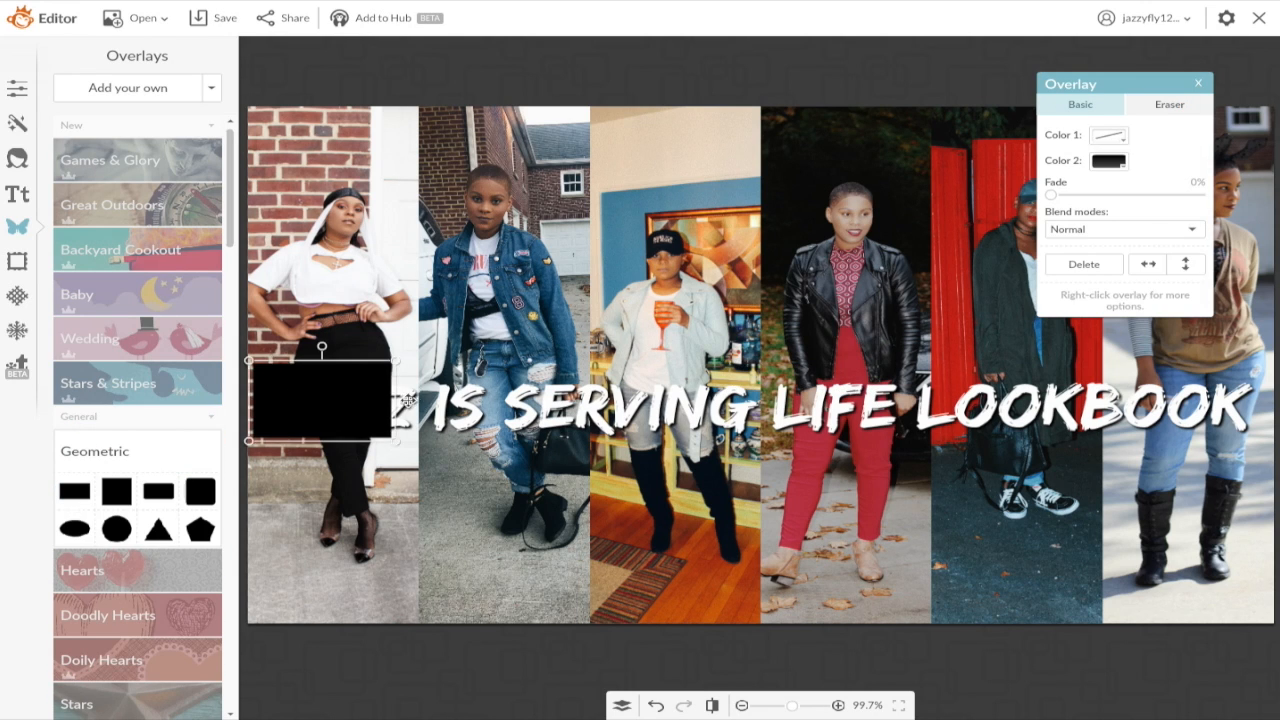
pyautogui.moveTo(392, 401); pyautogui.dragTo(1274, 400)
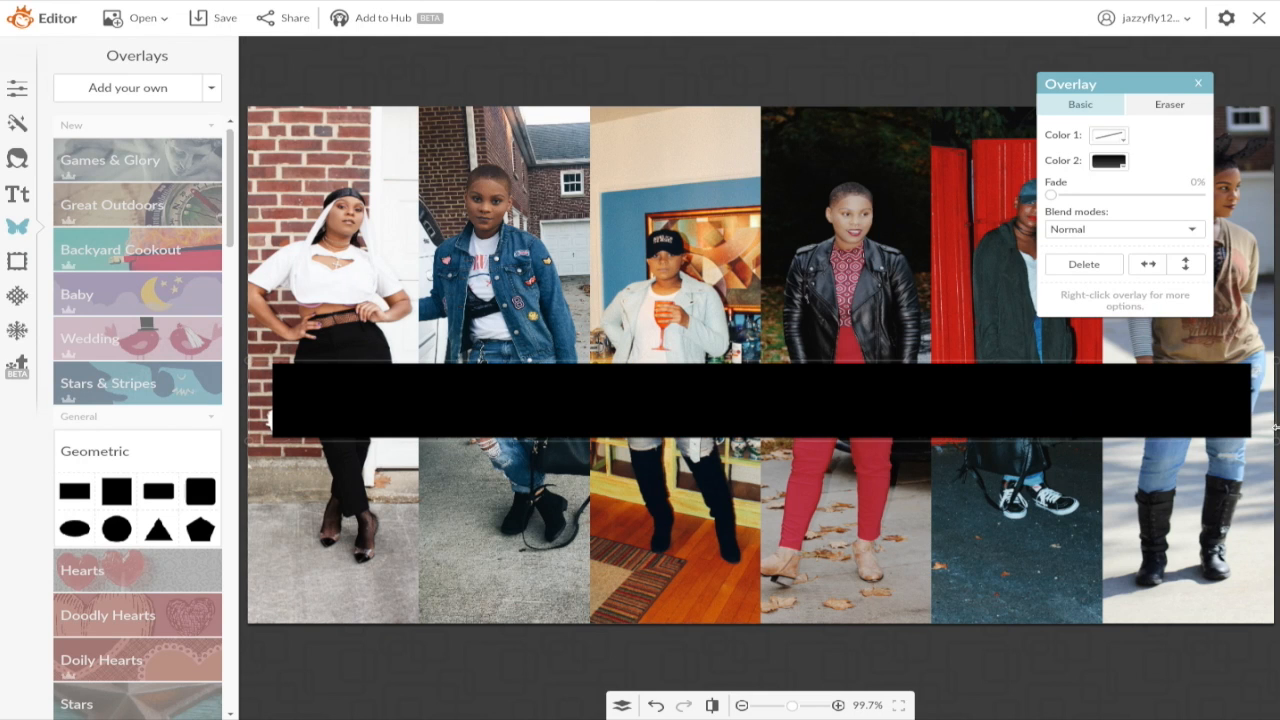
pyautogui.rightClick(858, 405)
pyautogui.click(906, 436)
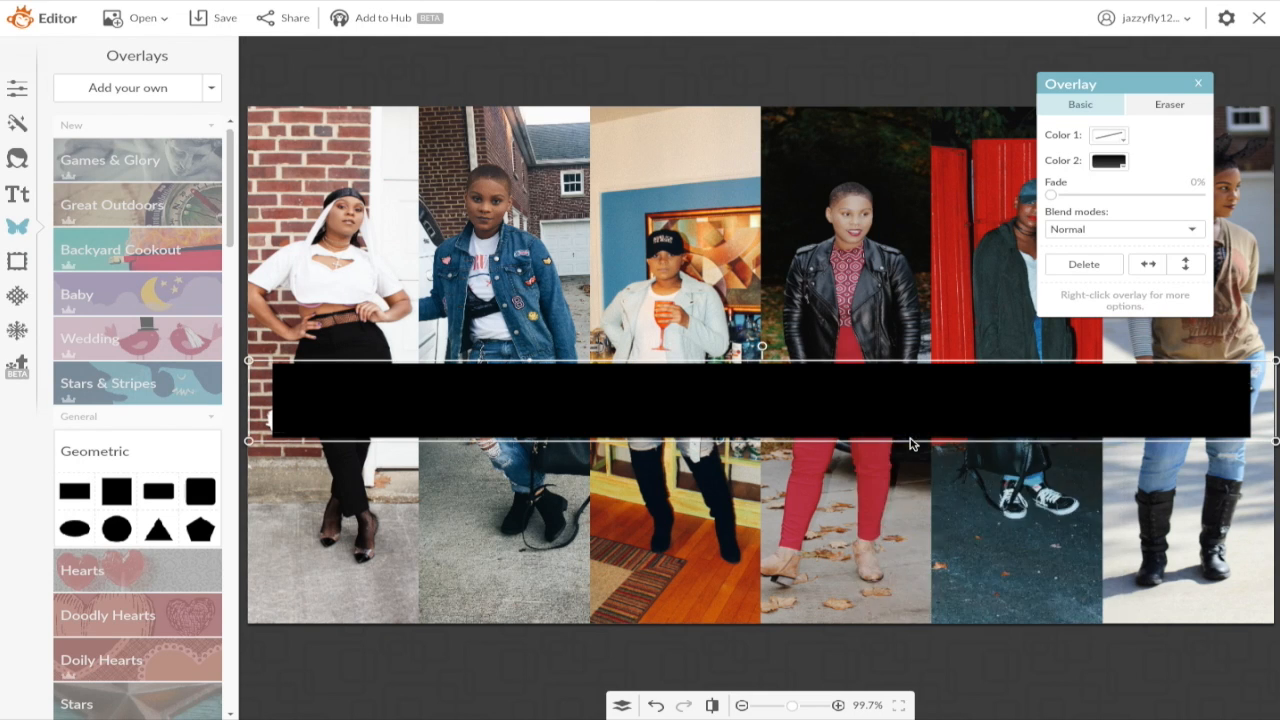
# Step: Move the title down and reselect the black bar
pyautogui.click(880, 355)
pyautogui.moveTo(867, 374); pyautogui.dragTo(869, 529)
pyautogui.click(866, 394)
# Step: Move the black bar to the image bottom with the white title sitting on it
pyautogui.click(858, 477)
pyautogui.hotkey('shift', 'Down')
pyautogui.hotkey('shift', 'Down')
pyautogui.hotkey('shift', 'Down')
pyautogui.hotkey('shift', 'Down')
pyautogui.hotkey('shift', 'Down')
pyautogui.press('Down')
pyautogui.press('Down')
pyautogui.press('Down')
pyautogui.press('Down')
pyautogui.press('Down')
pyautogui.press('Down')
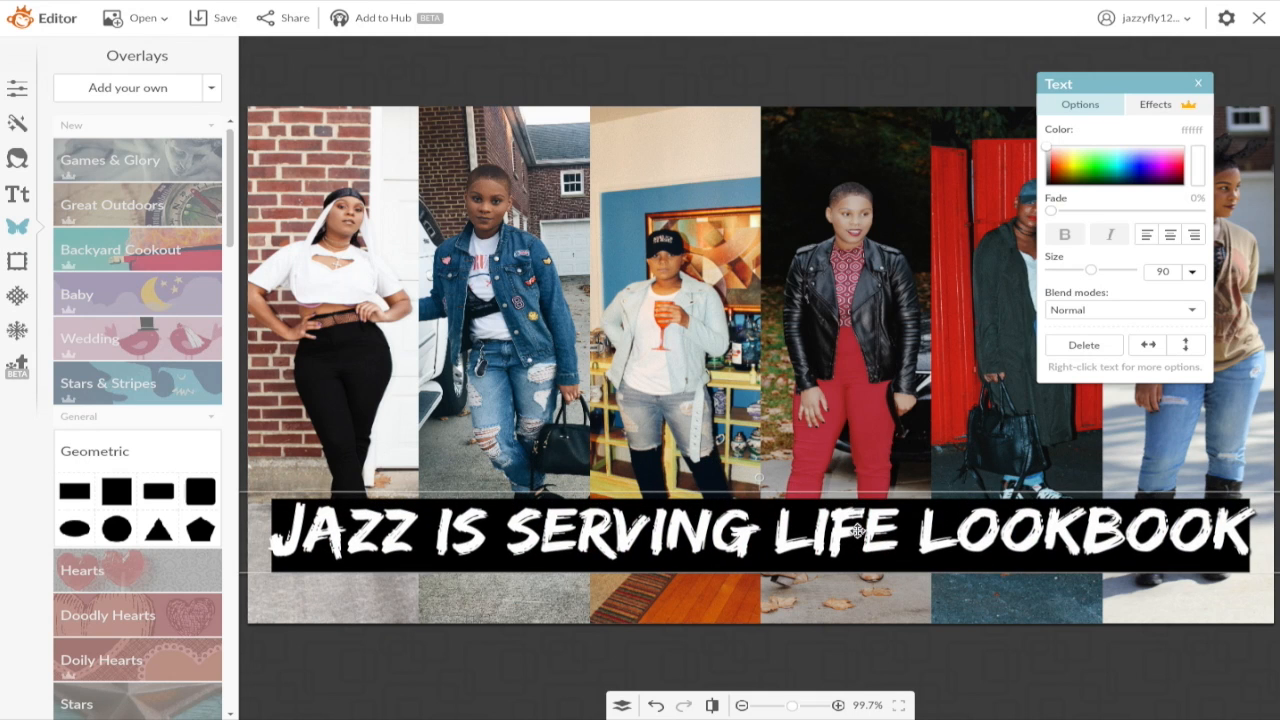
pyautogui.moveTo(858, 500); pyautogui.dragTo(856, 414)
pyautogui.click(842, 535)
pyautogui.moveTo(842, 535); pyautogui.dragTo(845, 563)
pyautogui.moveTo(826, 449); pyautogui.dragTo(826, 567)
# Step: Deselect the title and save the finished image to the computer
pyautogui.click(828, 437)
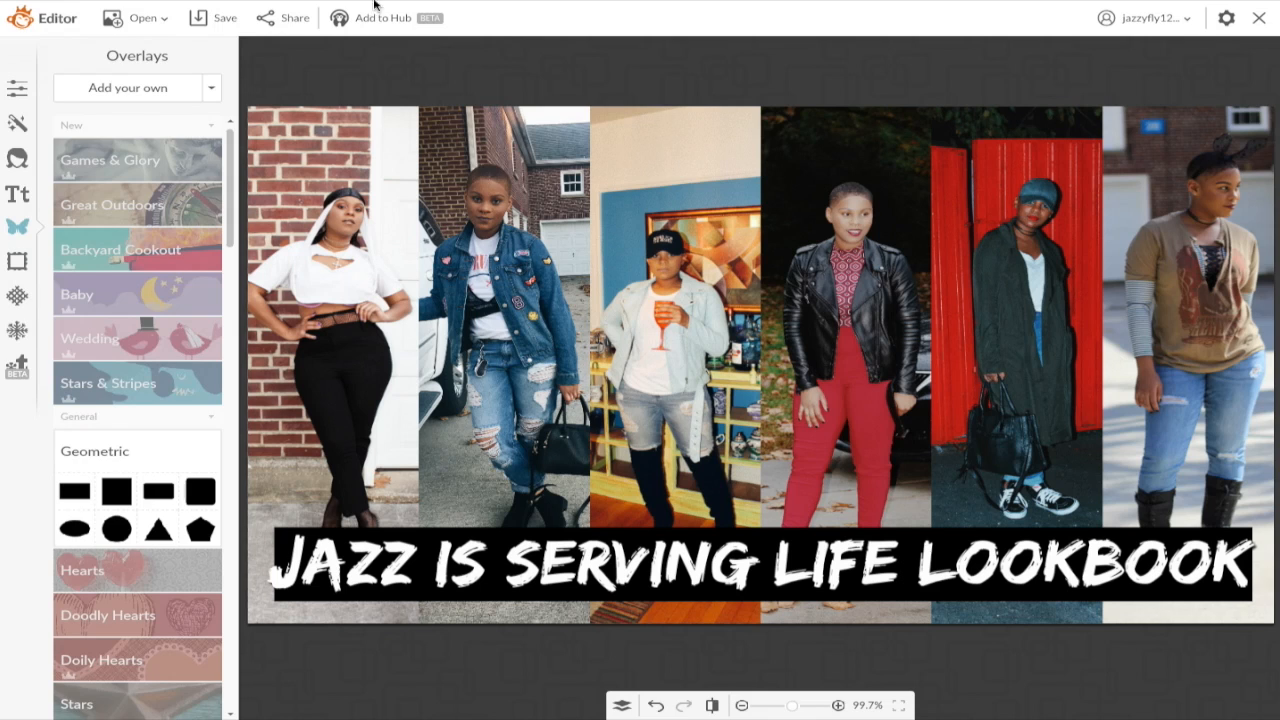
pyautogui.click(213, 17)
pyautogui.click(789, 157)
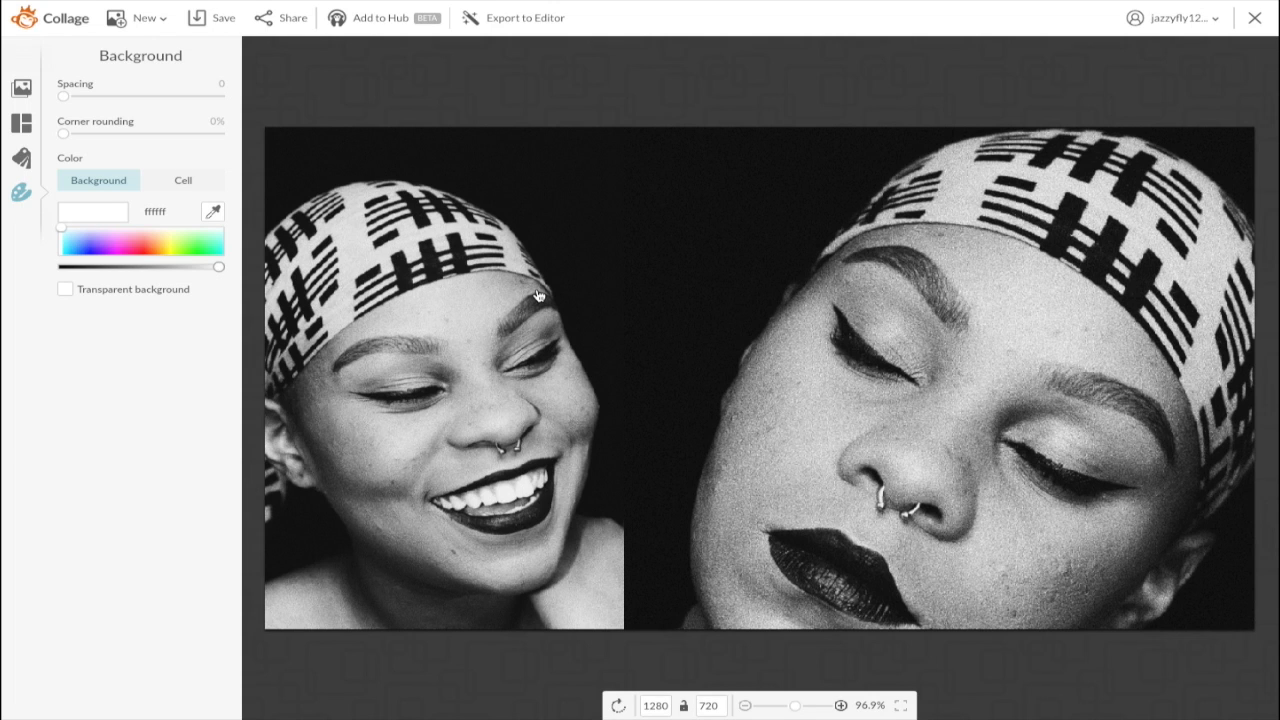
# Step: Export the black-and-white two-portrait collage to PicMonkey's Editor and confirm the export
pyautogui.click(515, 22)
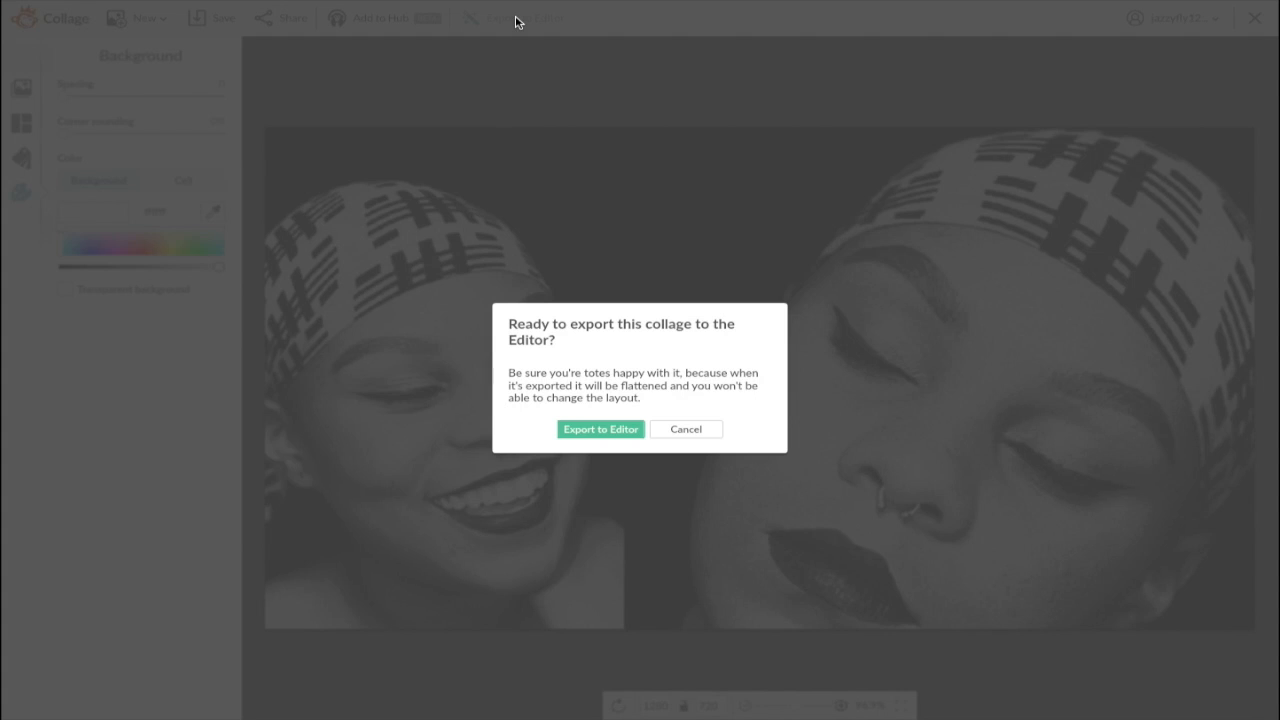
pyautogui.click(609, 433)
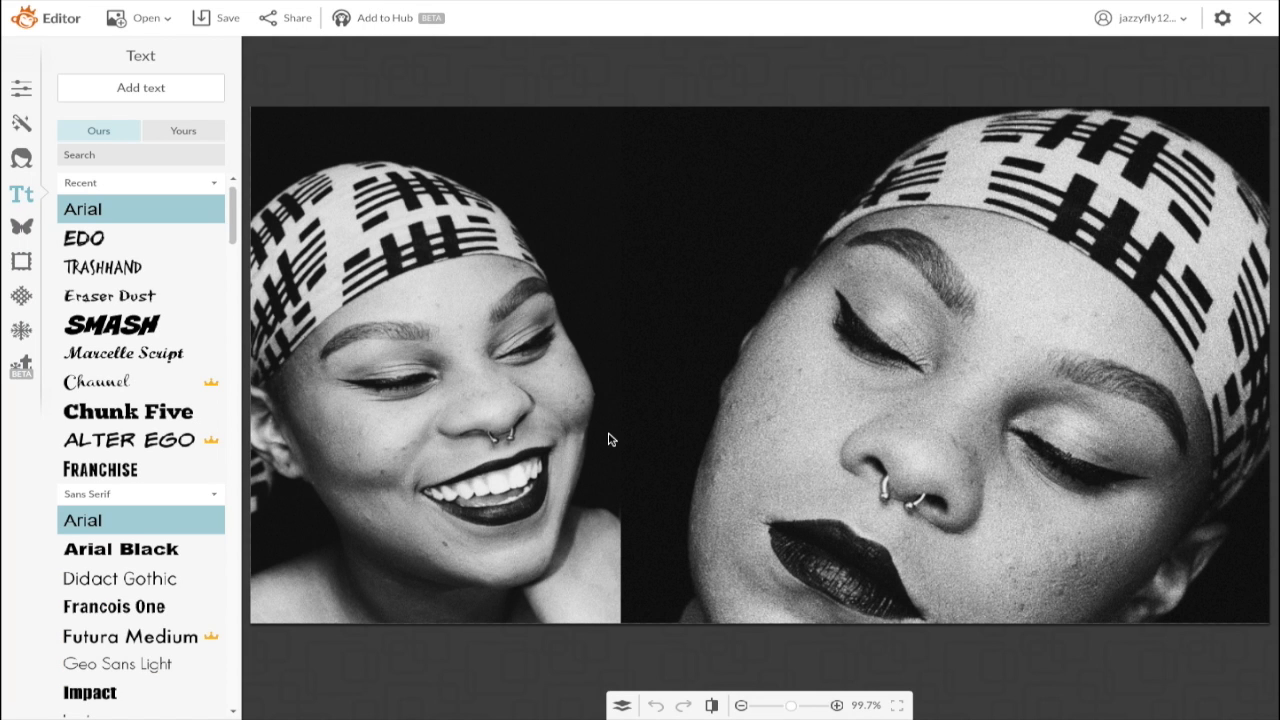
# Step: In a new tab, search Google for 'transparent snapchat logo'
pyautogui.moveTo(705, 5)
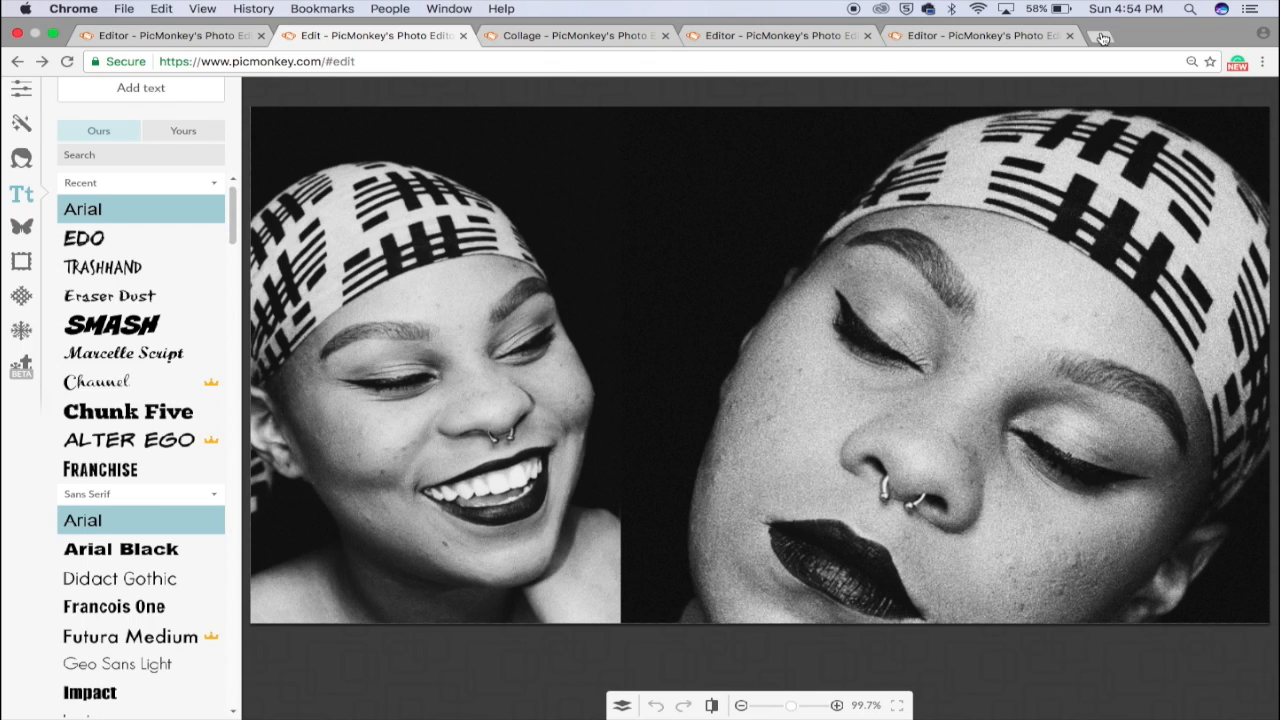
pyautogui.click(1104, 38)
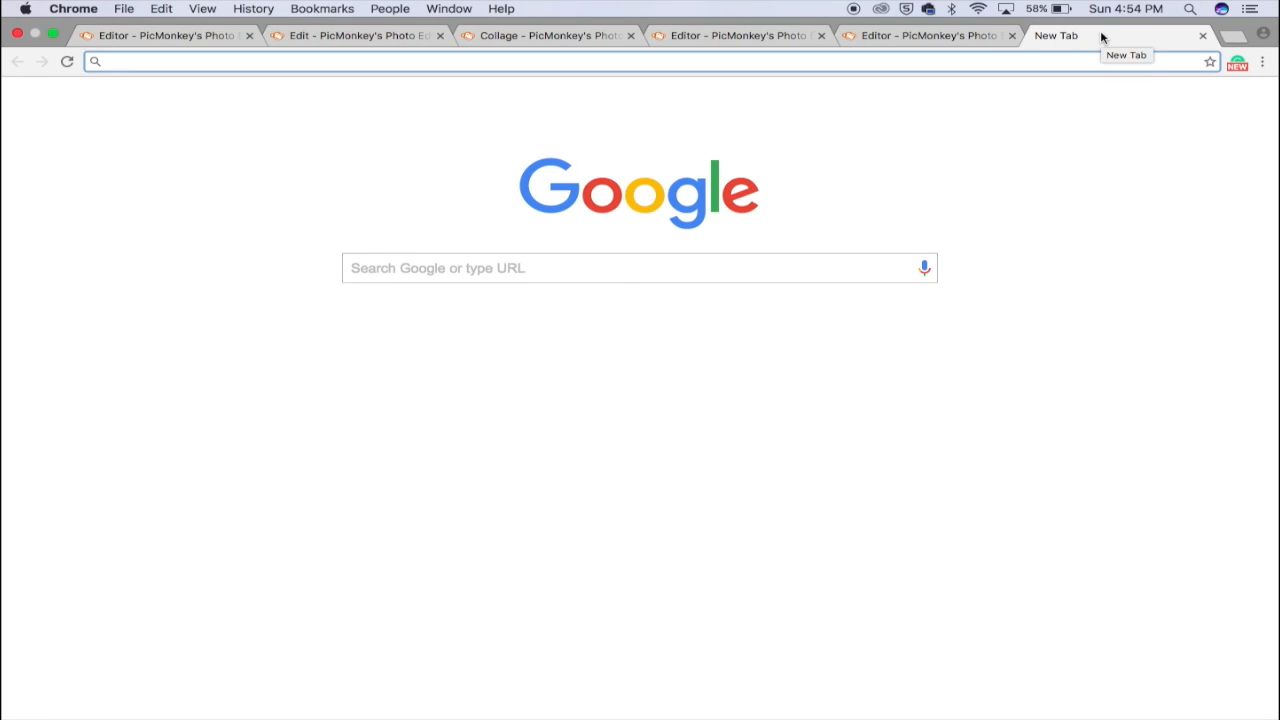
pyautogui.write('transpan')
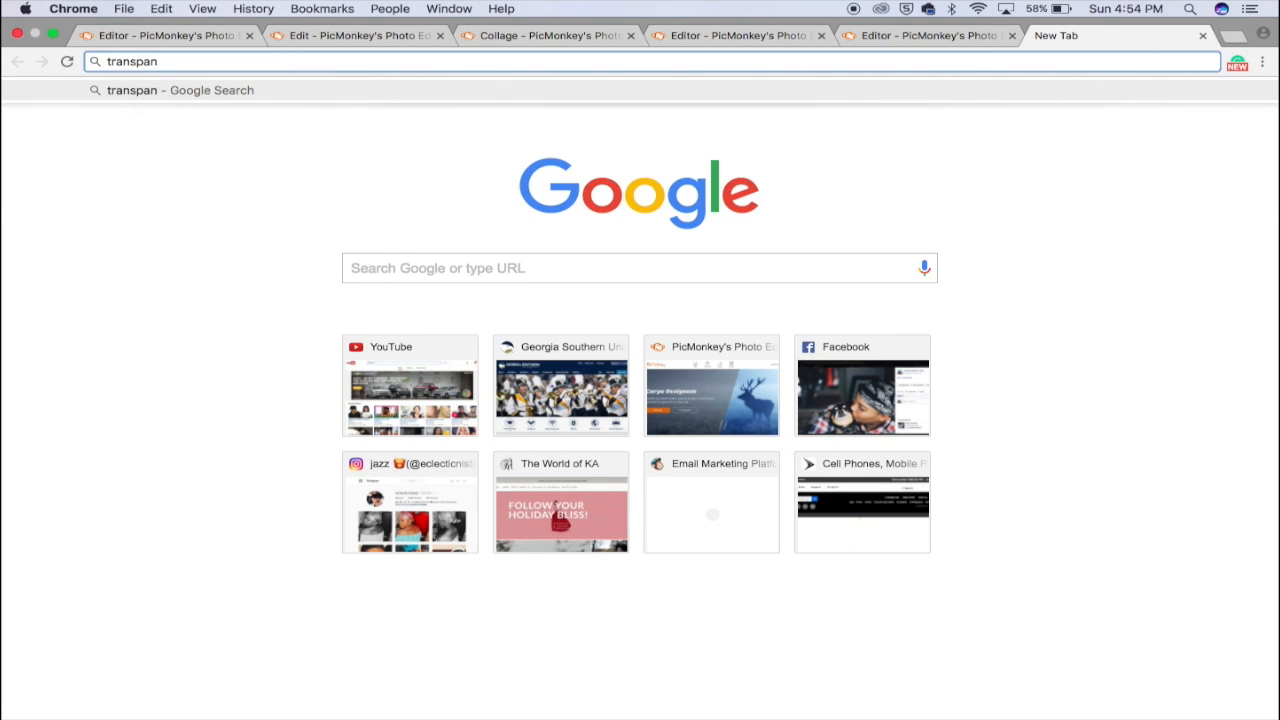
pyautogui.press('BackSpace')
pyautogui.write('rent')
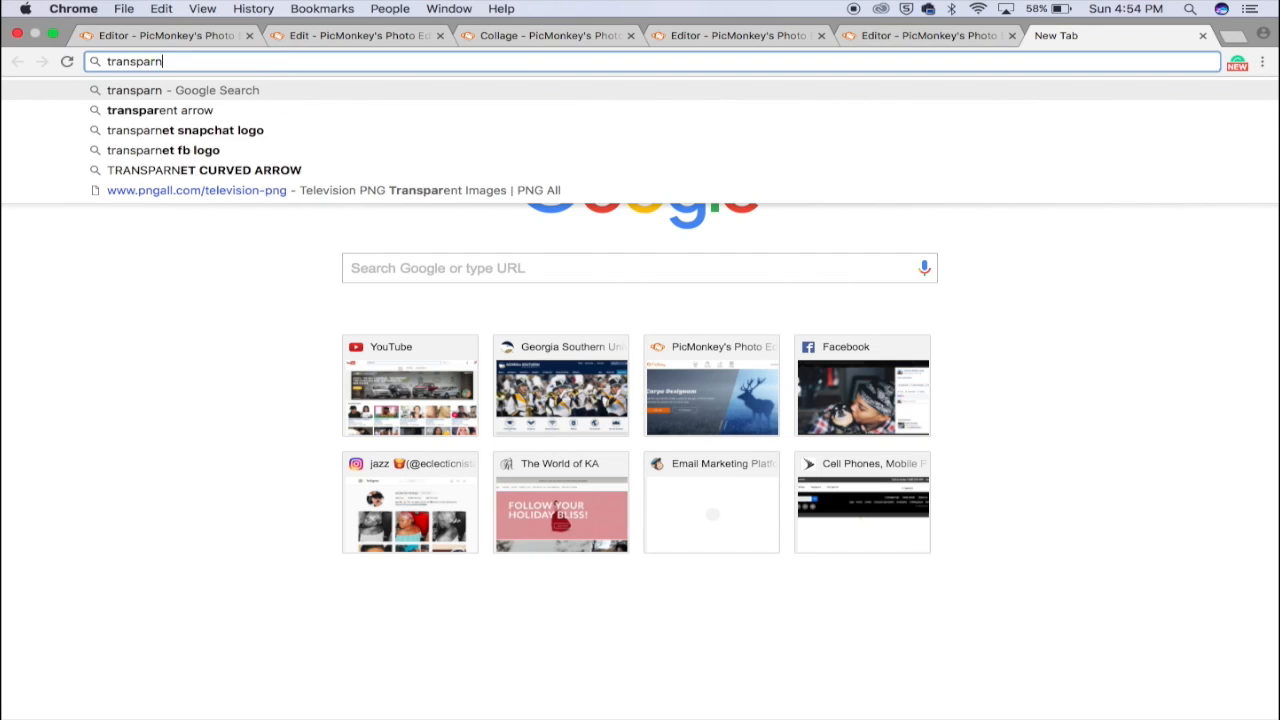
pyautogui.write(' snapch')
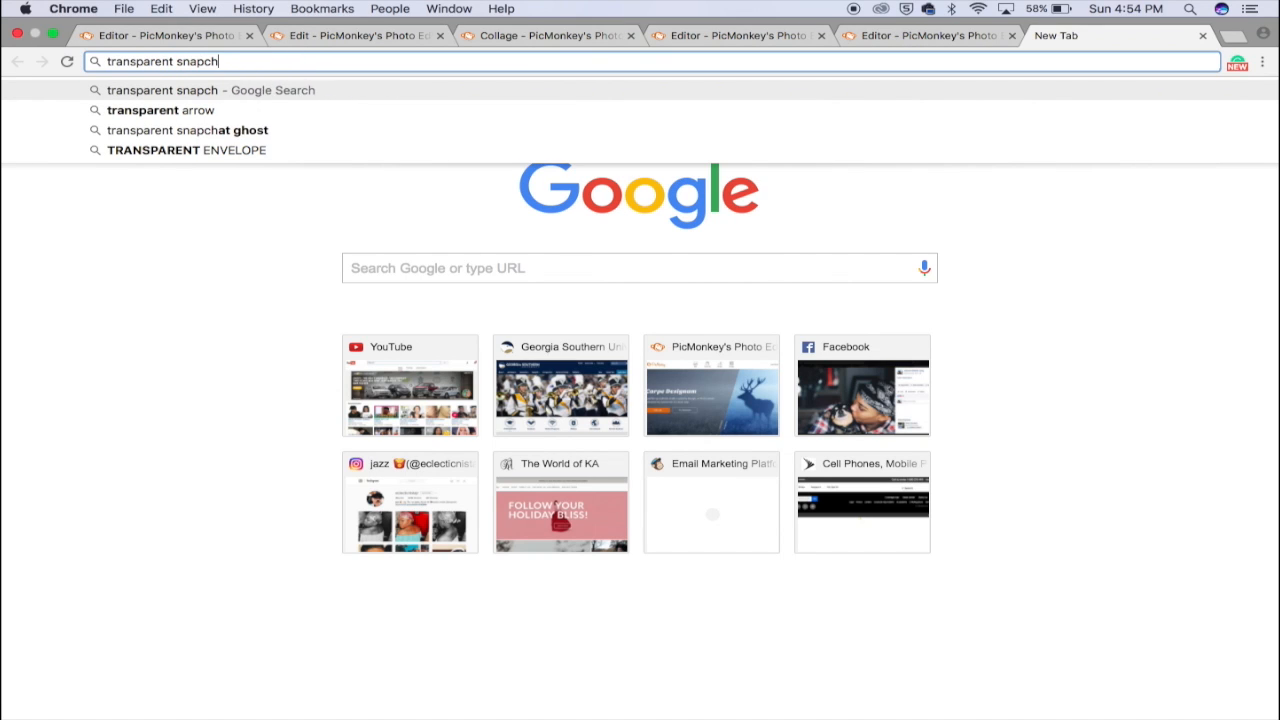
pyautogui.write('at logo')
pyautogui.press('Return')
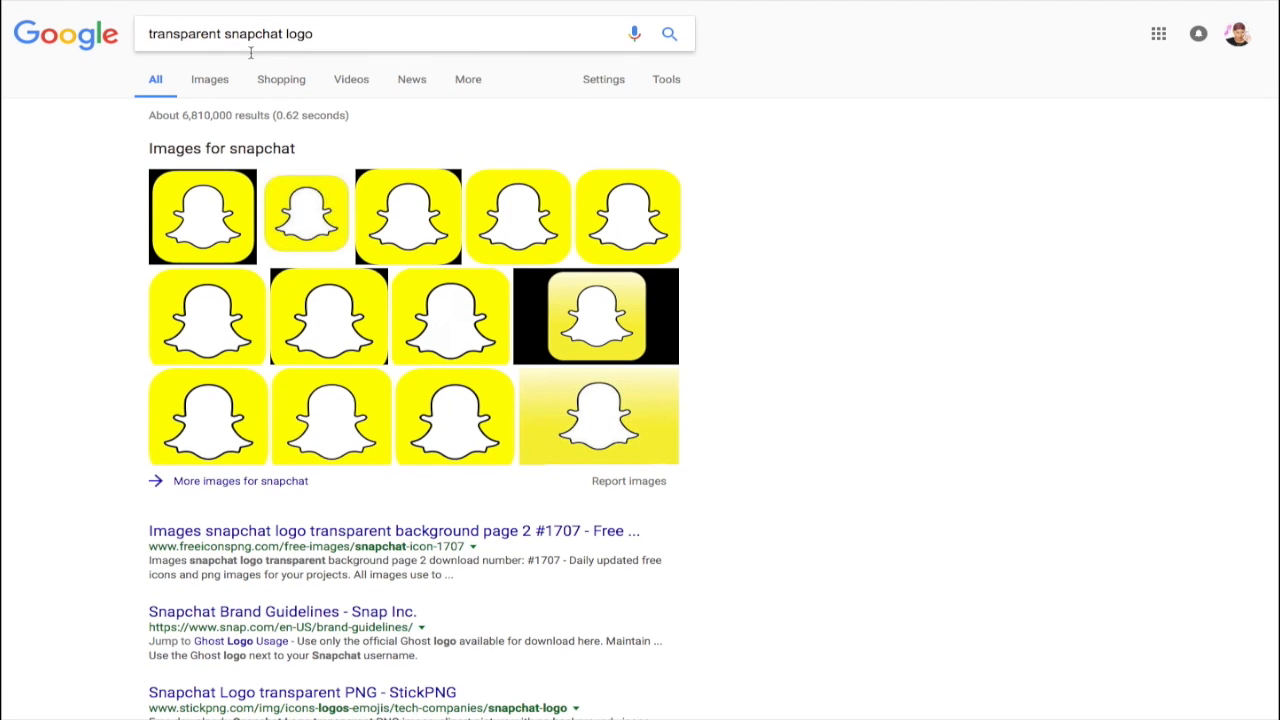
# Step: From the image results, open the first Snapchat logo and view its standalone image page
pyautogui.click(223, 85)
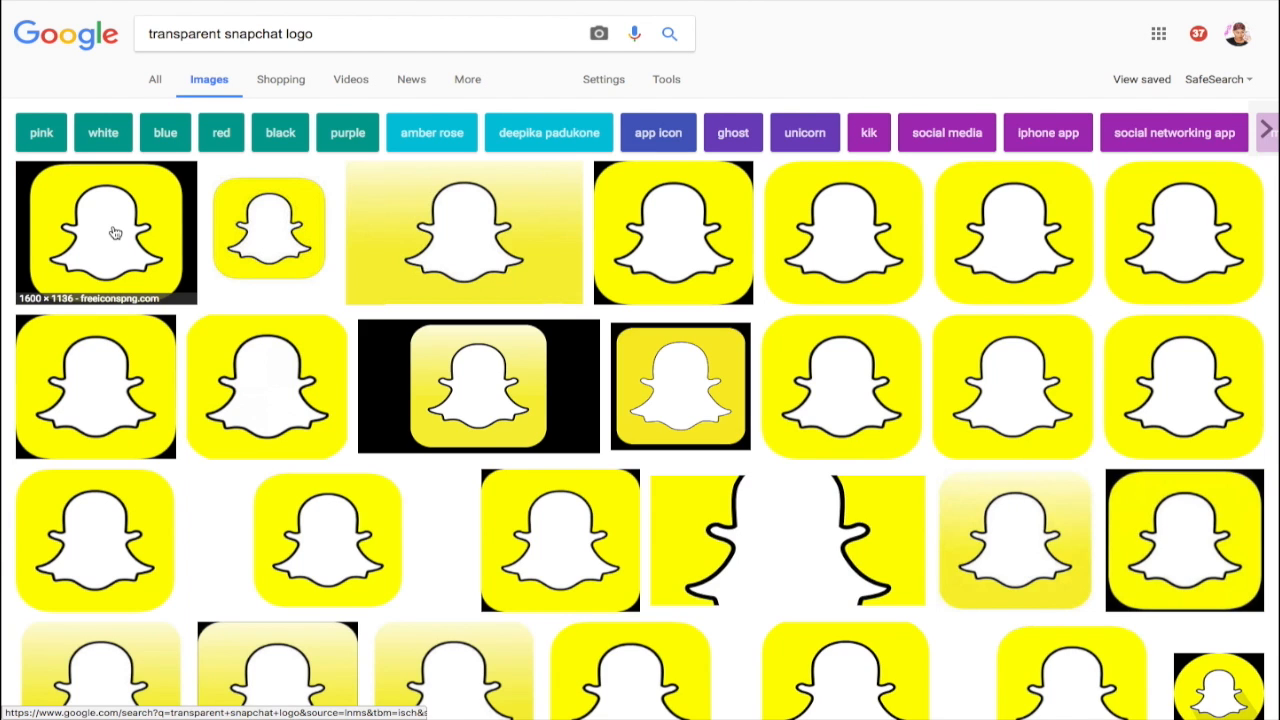
pyautogui.click(114, 229)
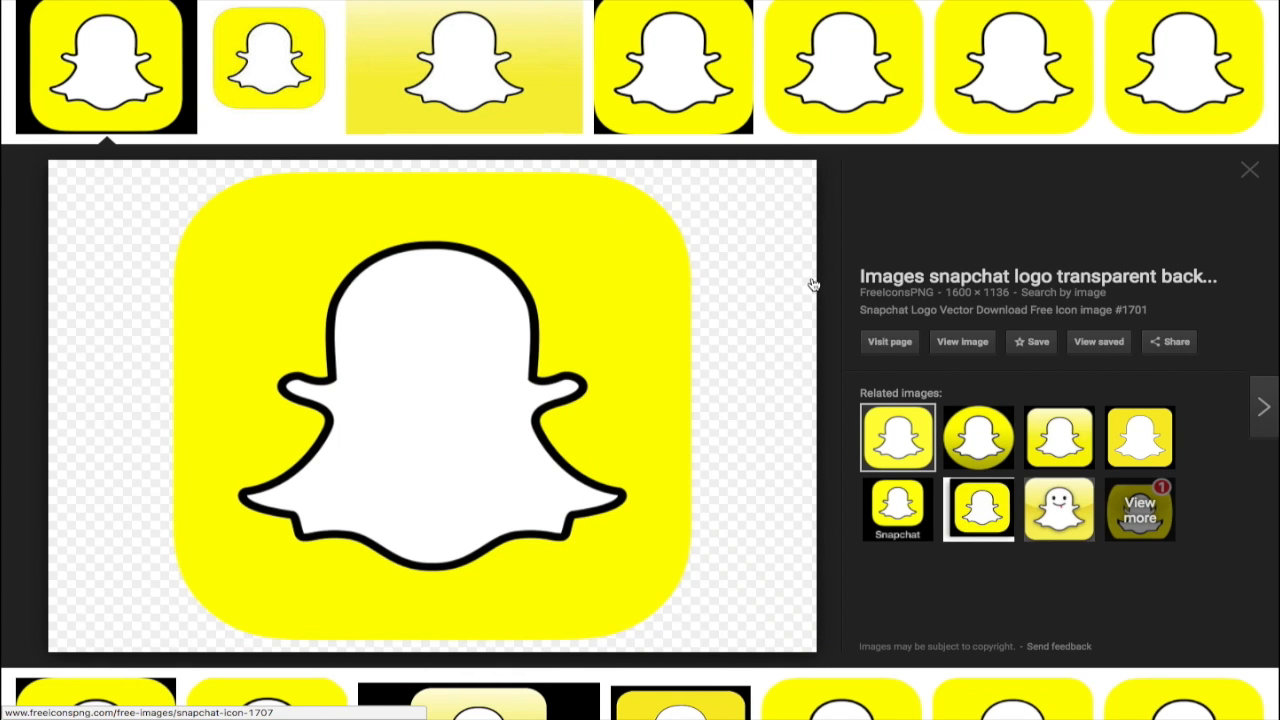
pyautogui.click(983, 346)
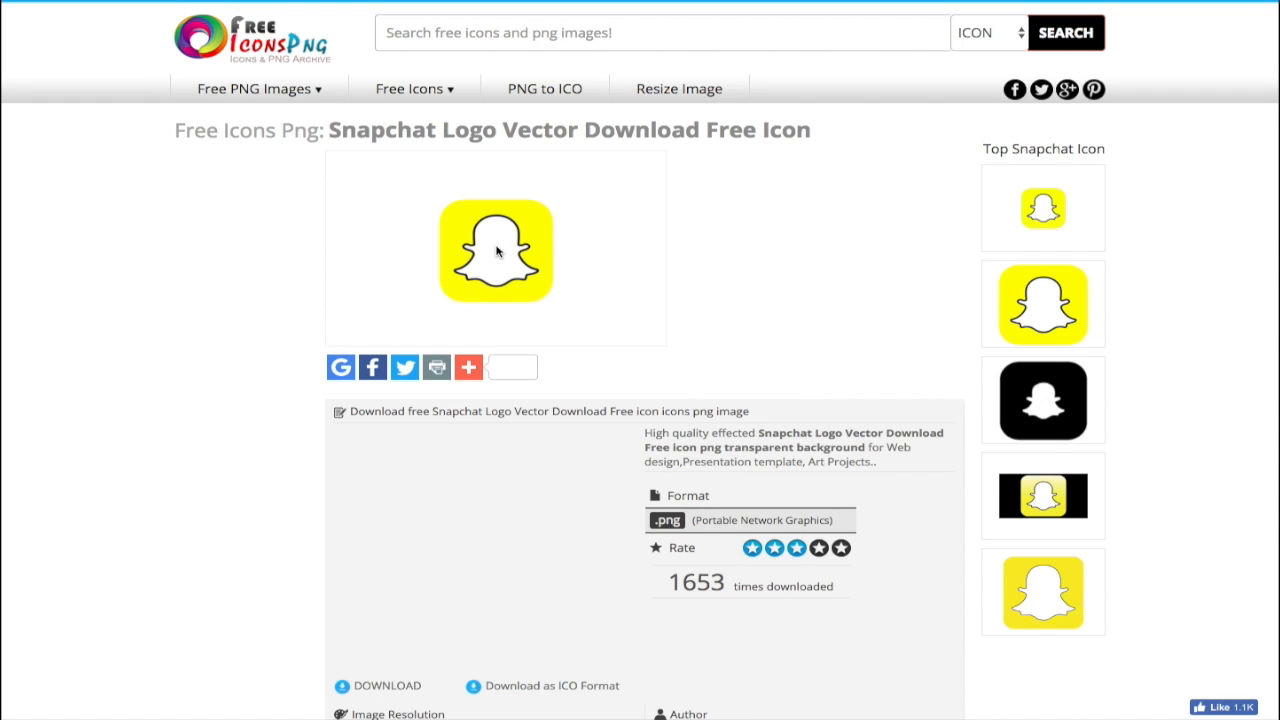
# Step: Save the Snapchat logo image to Downloads as snapchat.png
pyautogui.rightClick(497, 252)
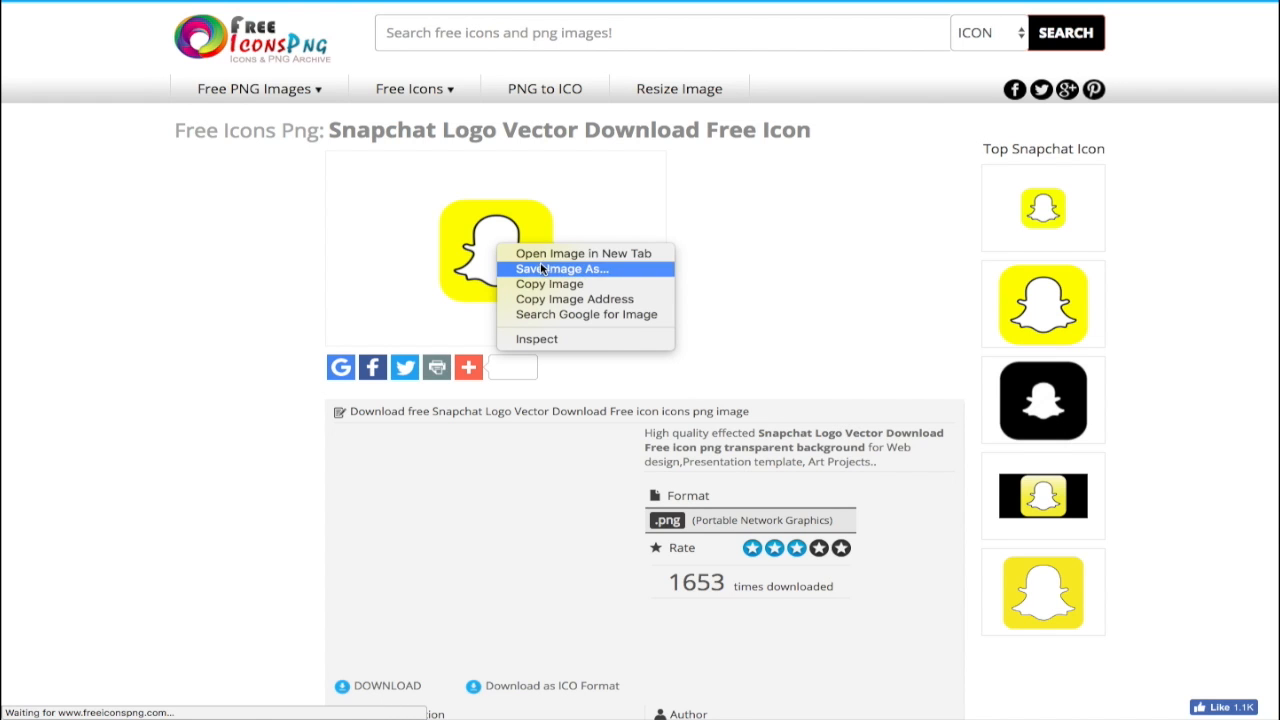
pyautogui.click(541, 269)
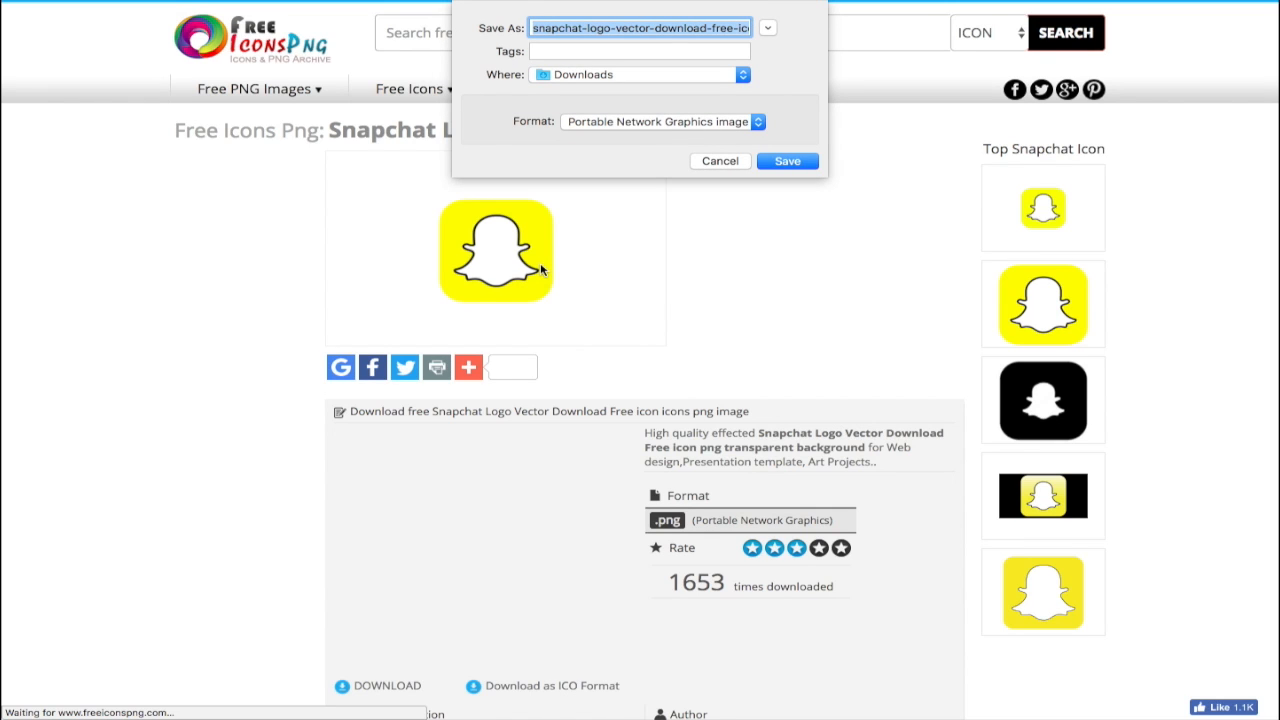
pyautogui.write('snapchat')
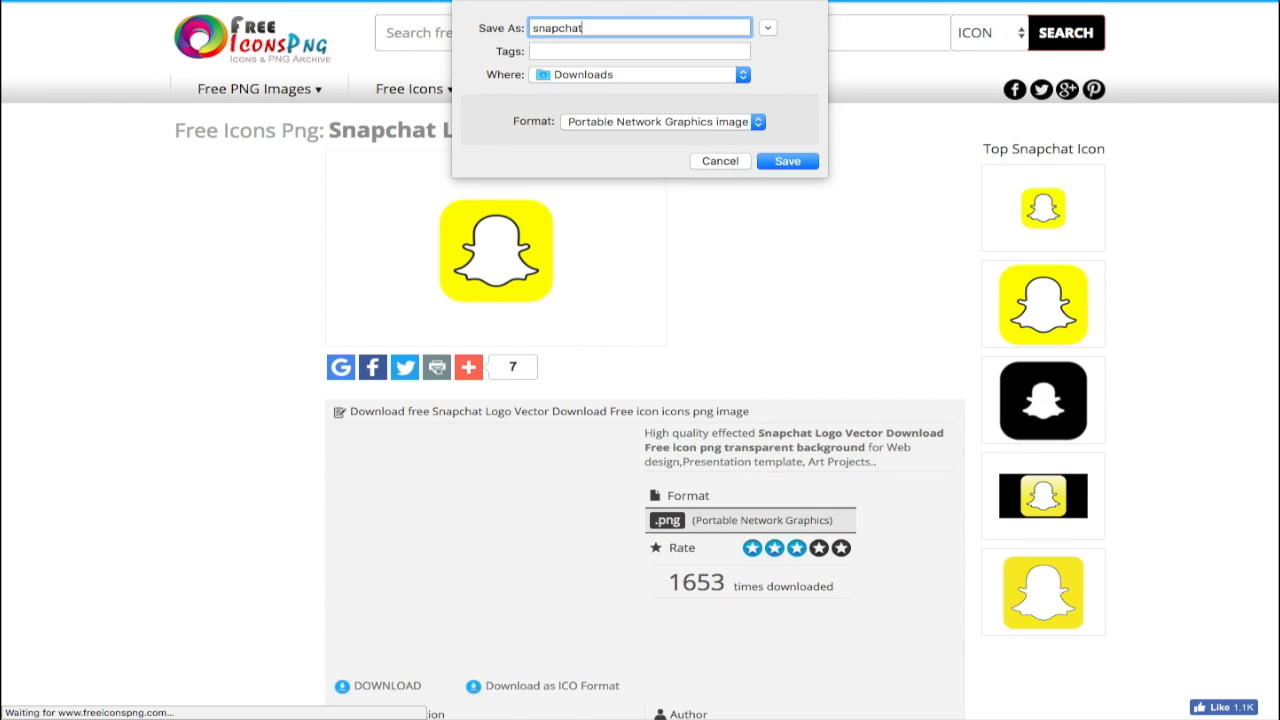
pyautogui.press('Return')
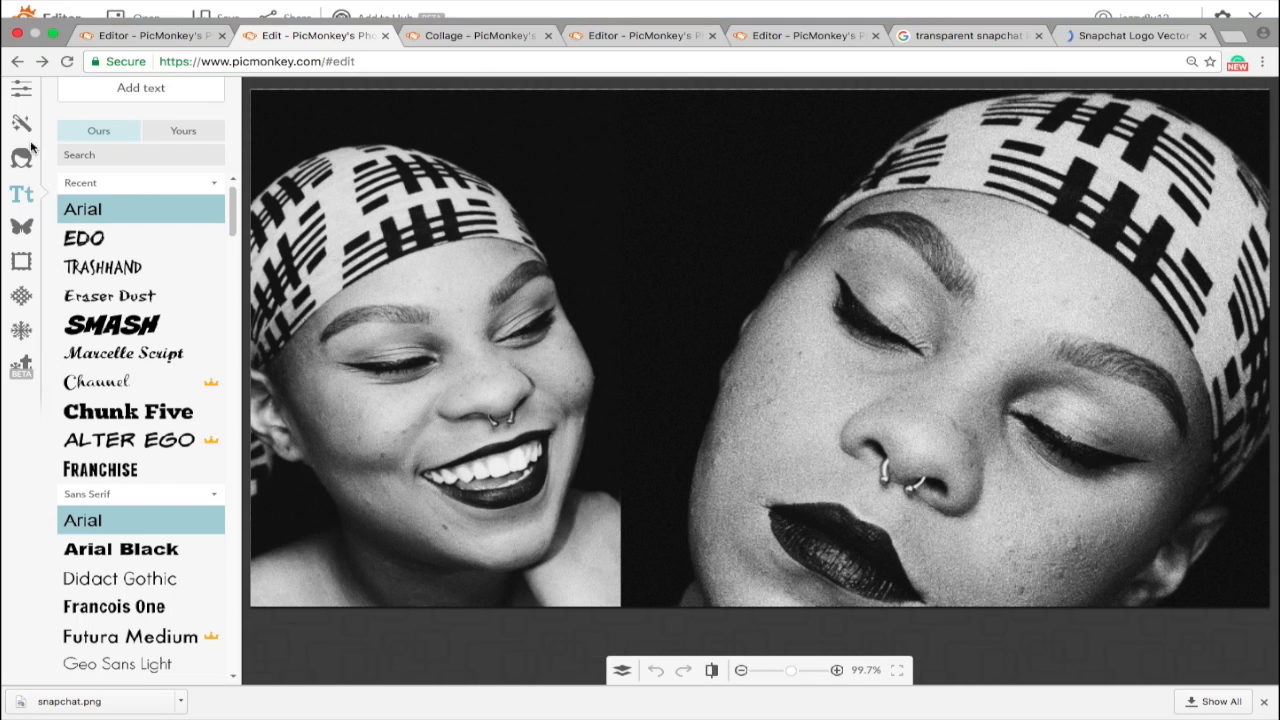
# Step: Add snapchat.png from the Downloads folder as your own overlay
pyautogui.click(22, 228)
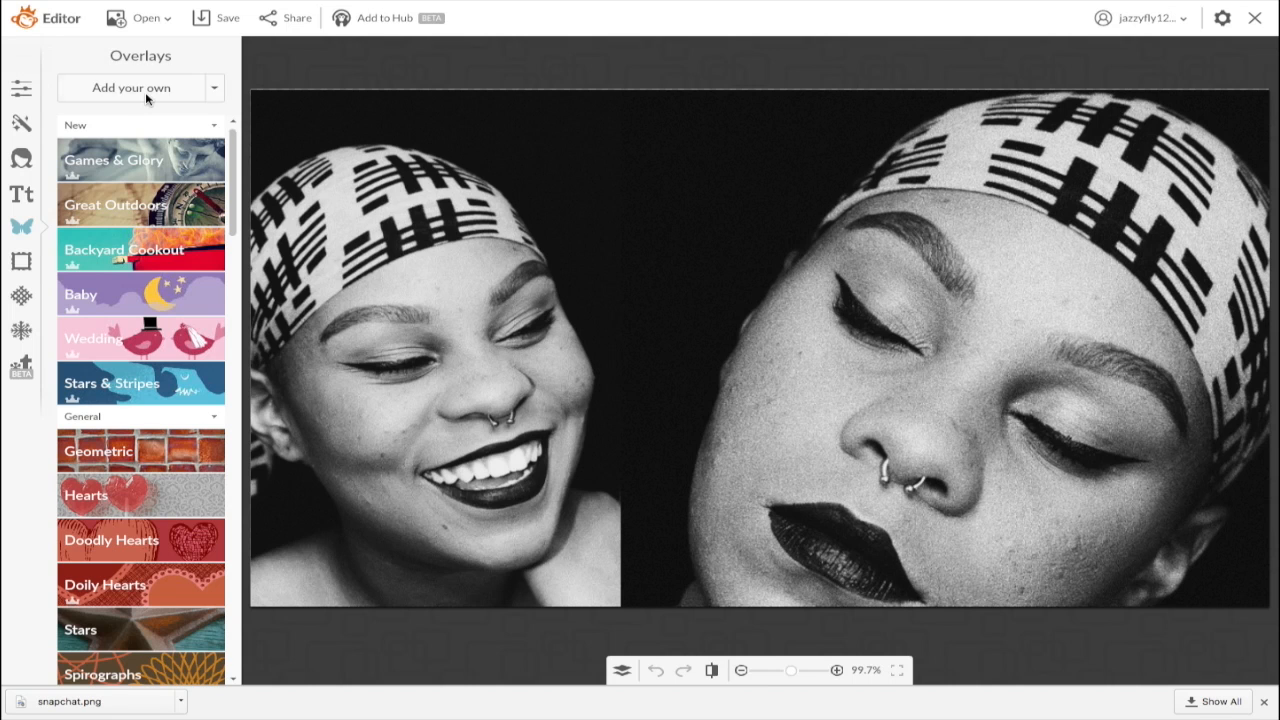
pyautogui.click(145, 92)
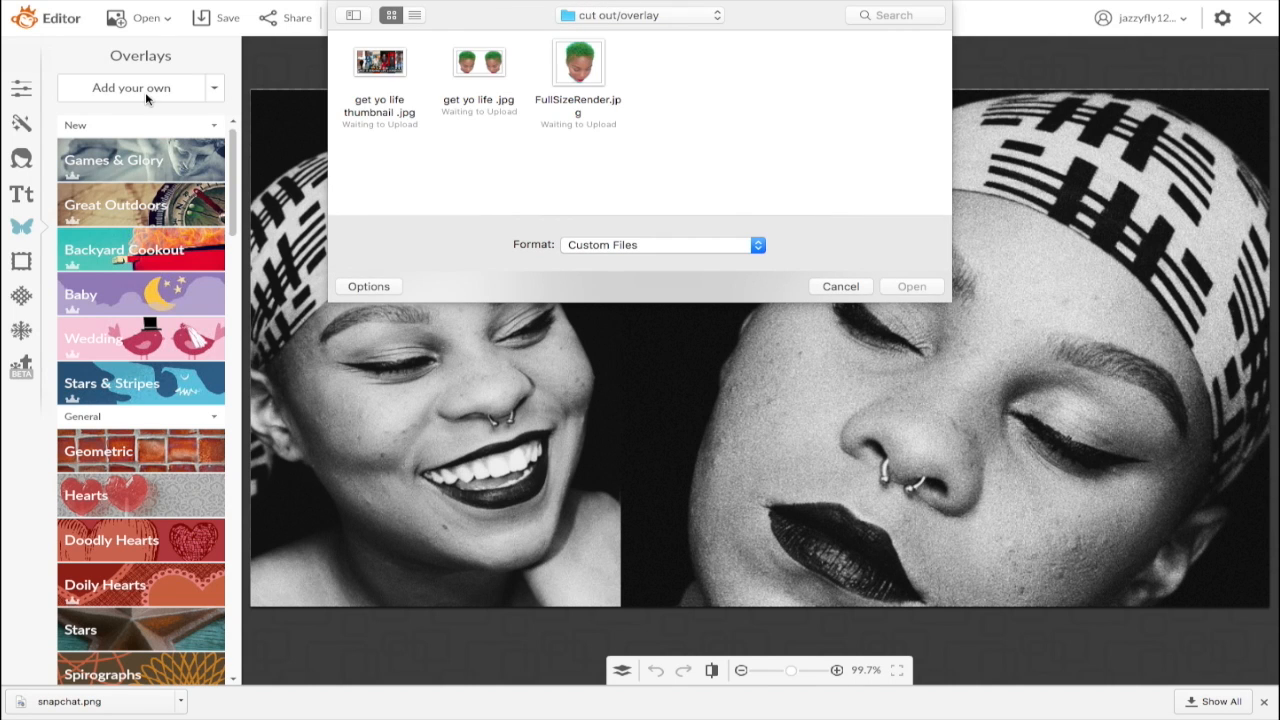
pyautogui.click(655, 22)
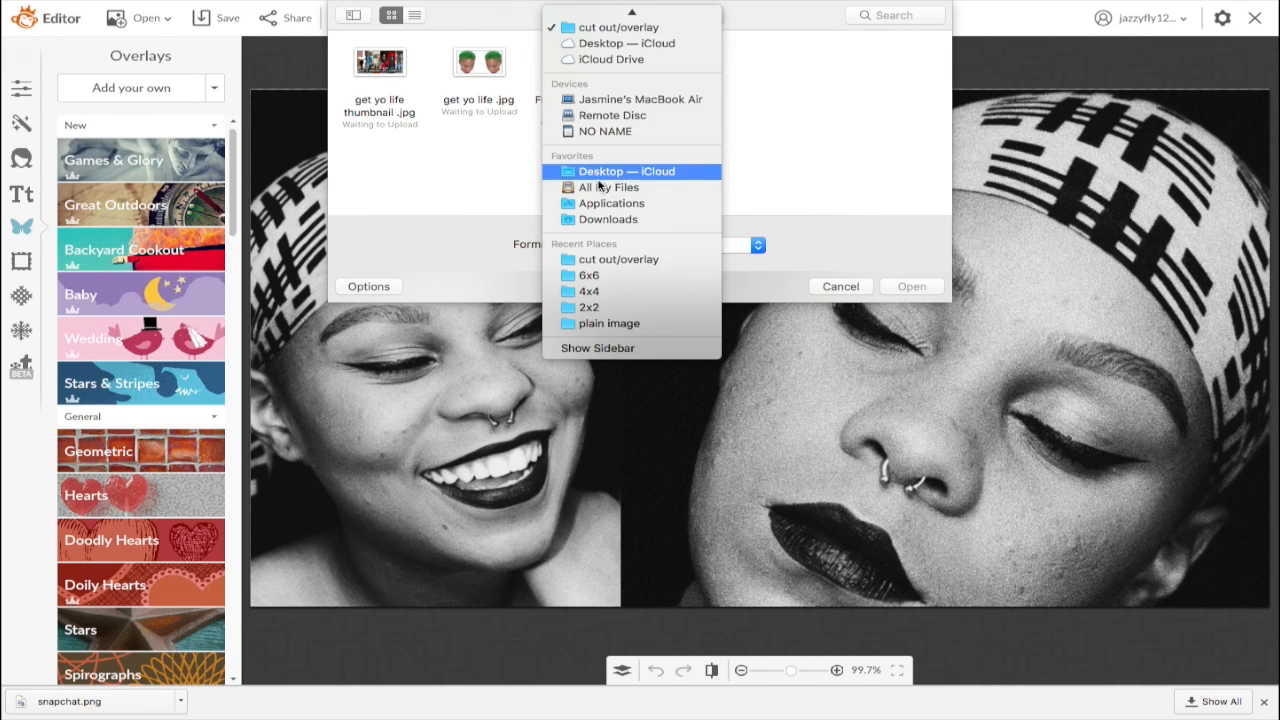
pyautogui.click(605, 228)
pyautogui.scroll(-3, 751, 134)
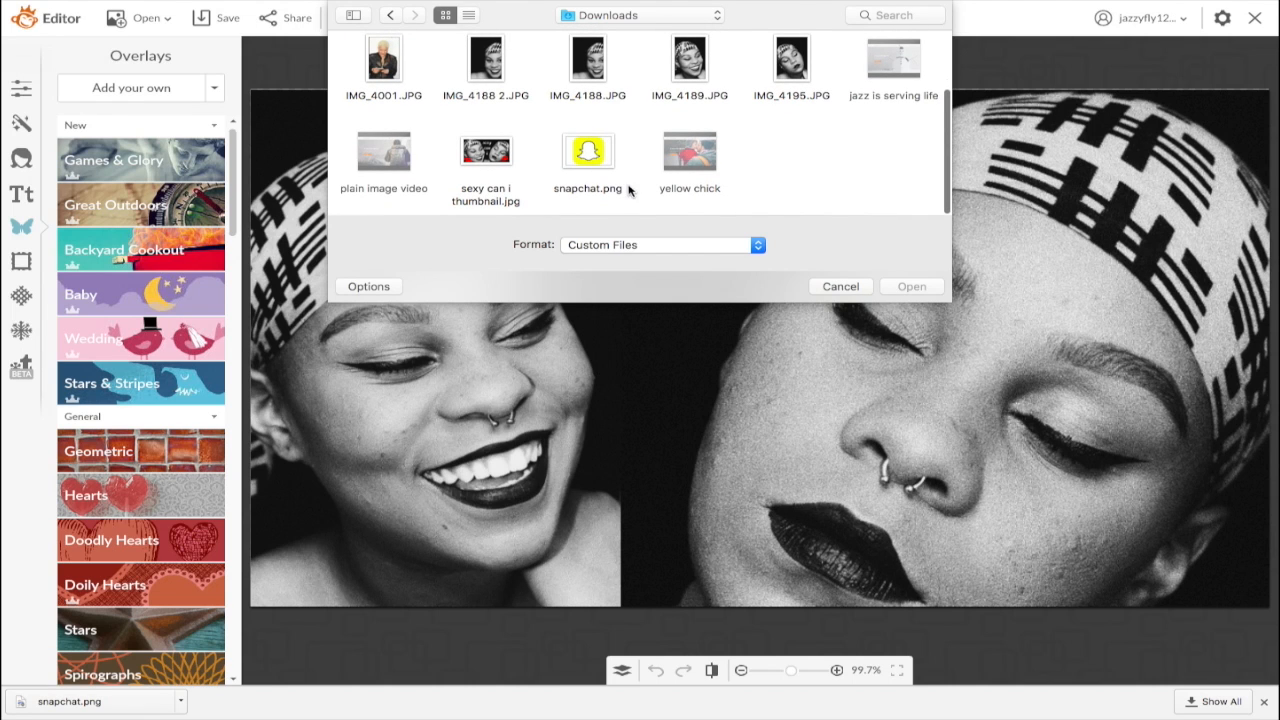
pyautogui.click(604, 157)
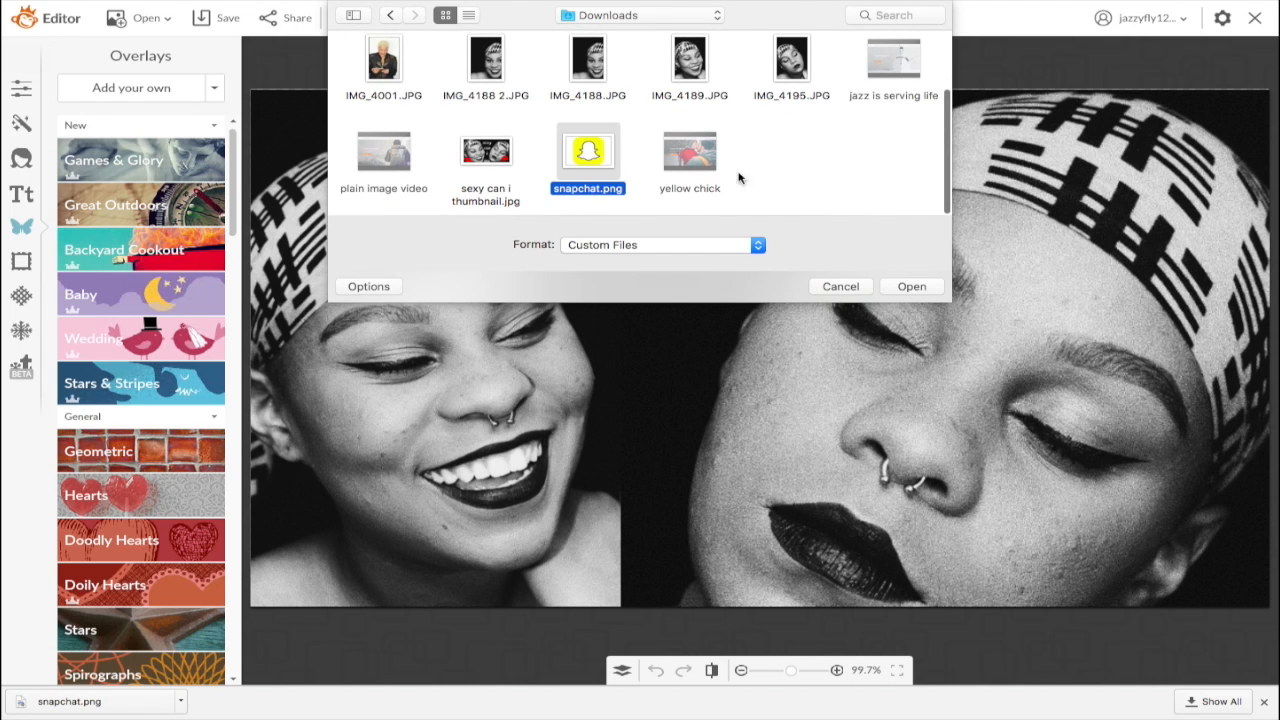
pyautogui.click(924, 291)
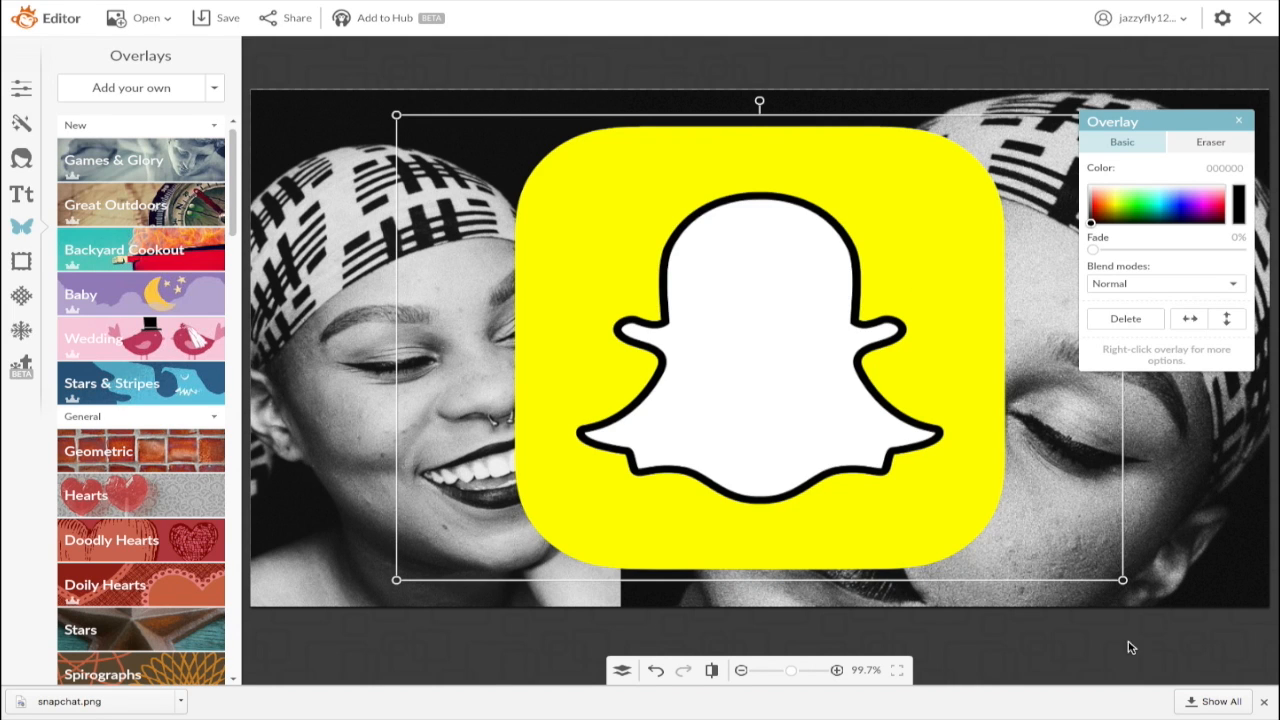
# Step: Shrink the Snapchat logo and place it between the two faces near the top
pyautogui.moveTo(1123, 580); pyautogui.dragTo(571, 196)
pyautogui.moveTo(498, 153); pyautogui.dragTo(677, 292)
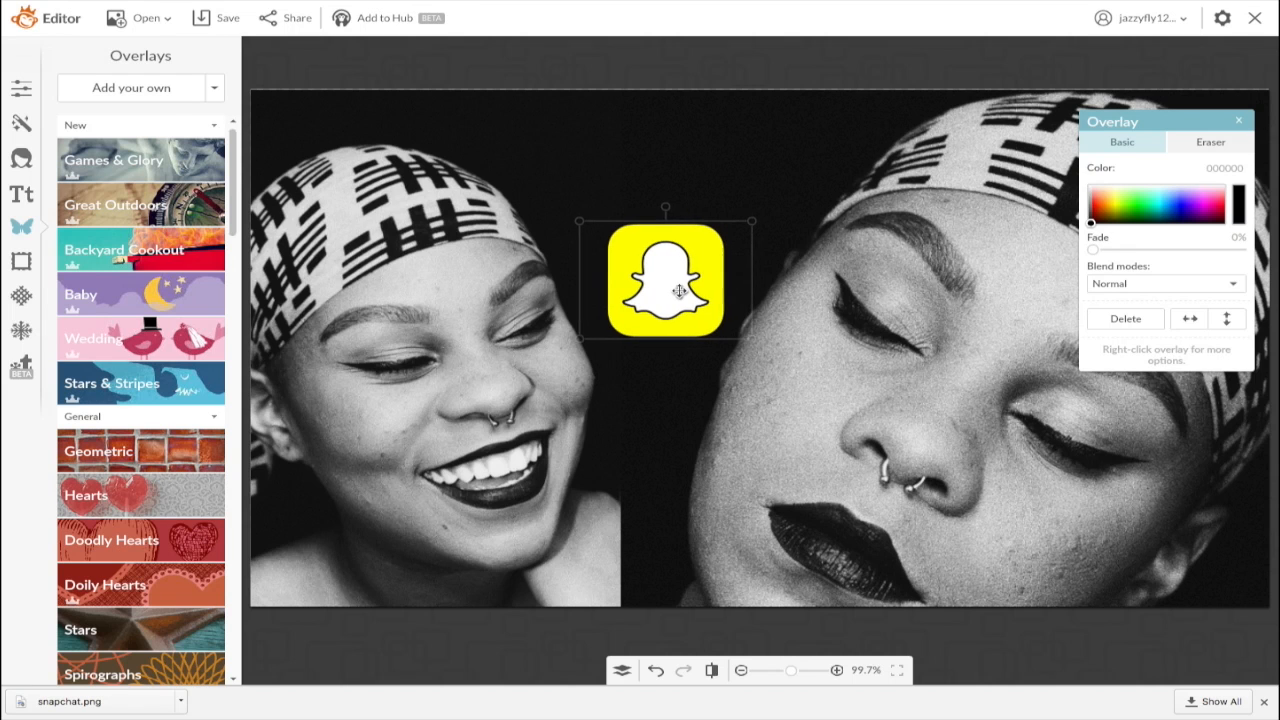
pyautogui.click(677, 146)
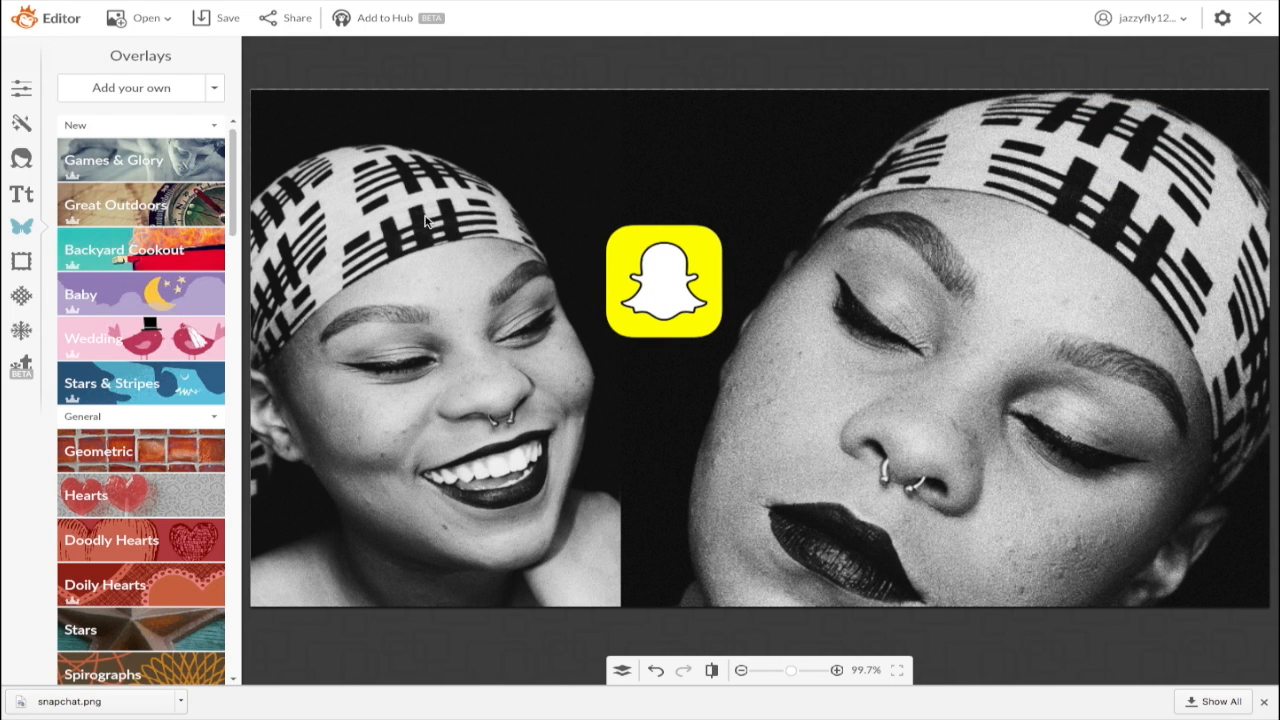
# Step: Add a text box reading 'snapchat dirty truths'
pyautogui.click(23, 199)
pyautogui.click(111, 89)
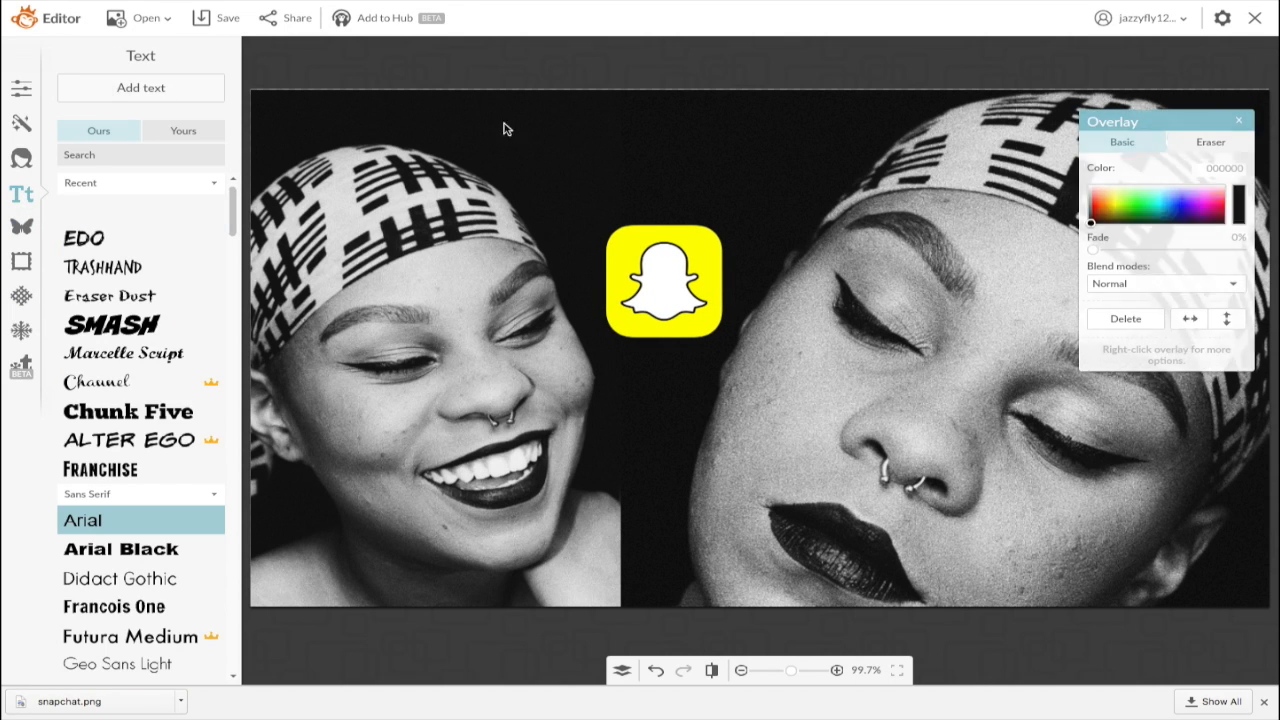
pyautogui.click(788, 362)
pyautogui.write('sna')
pyautogui.press('BackSpace')
pyautogui.press('BackSpace')
pyautogui.press('BackSpace')
pyautogui.write('snapchat ')
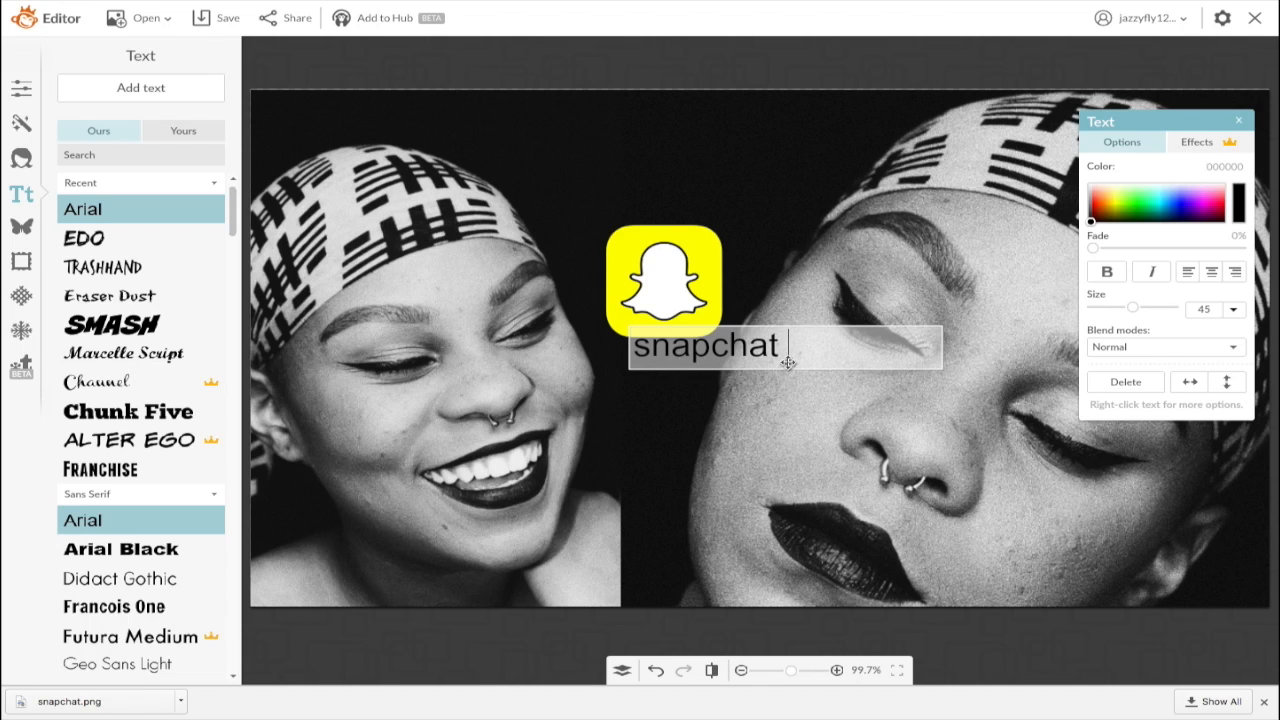
pyautogui.write('dirty truths')
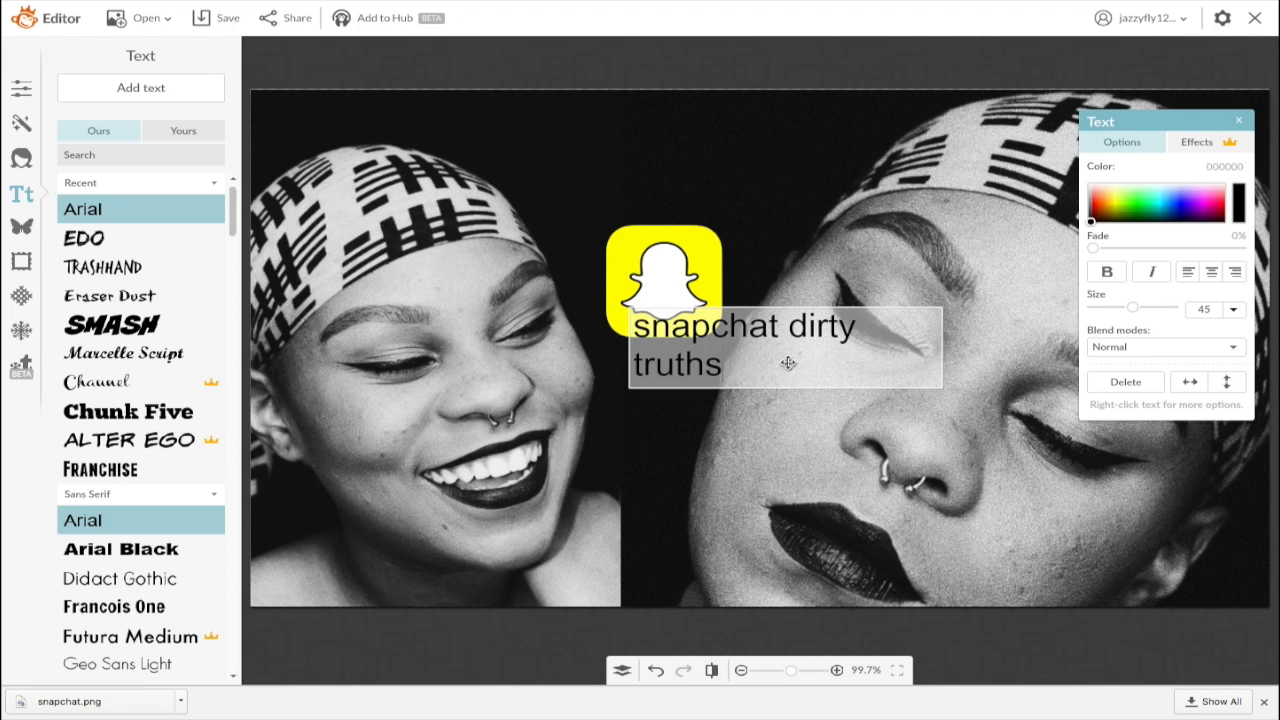
# Step: Set the title text to the EDO font in yellow (f2ff46)
pyautogui.moveTo(726, 370); pyautogui.dragTo(614, 322)
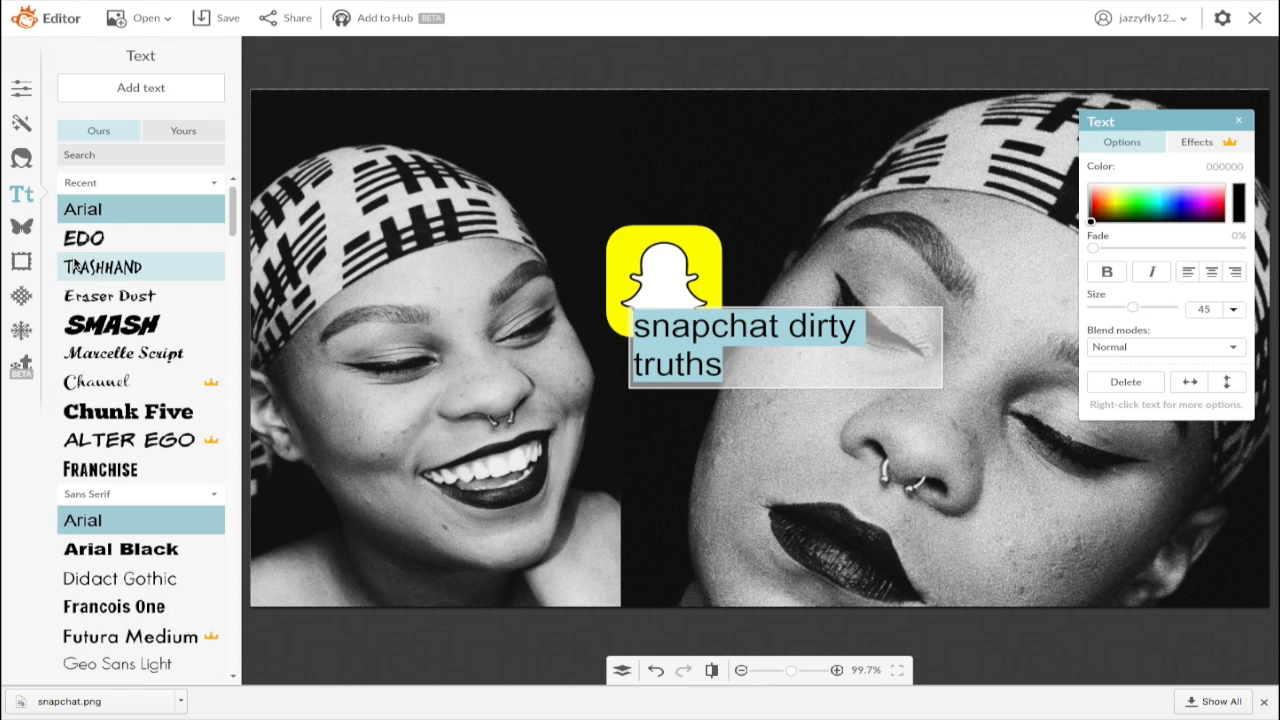
pyautogui.click(86, 250)
pyautogui.moveTo(1092, 228); pyautogui.dragTo(1118, 202)
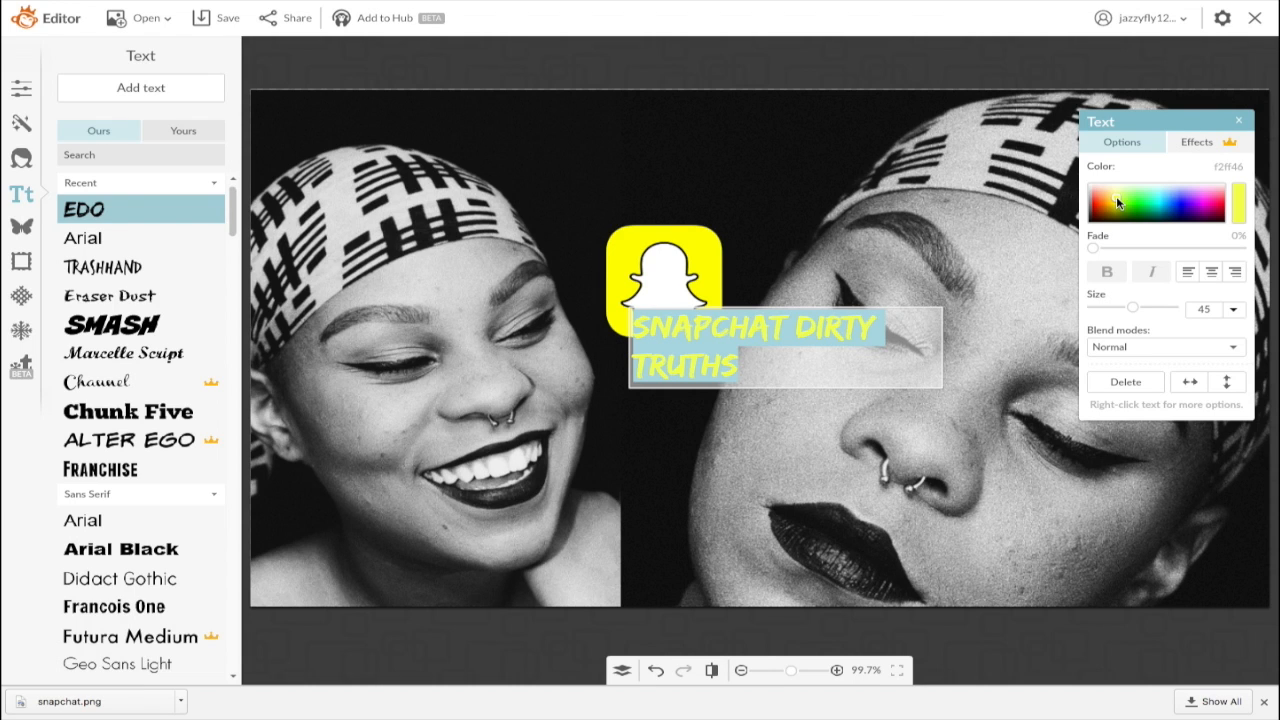
# Step: Centre-align the title, widen its box and move it above the Snapchat logo
pyautogui.click(1211, 271)
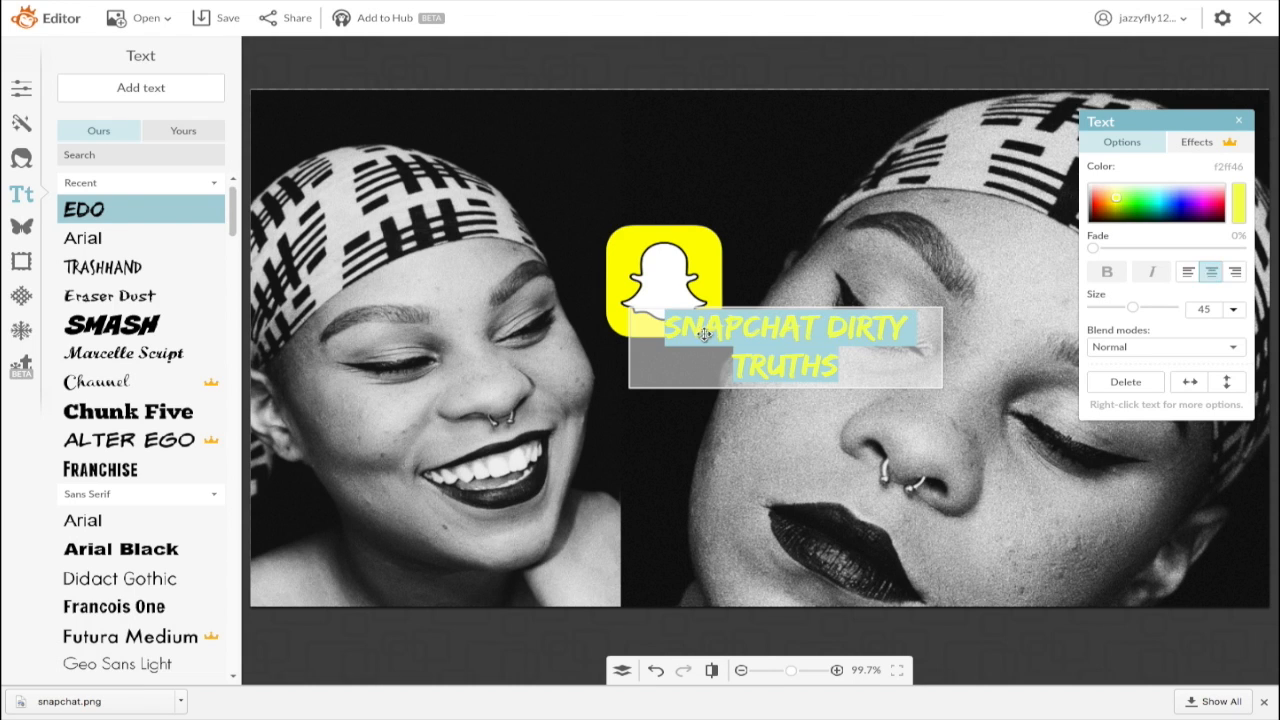
pyautogui.moveTo(620, 346); pyautogui.dragTo(500, 330)
pyautogui.moveTo(661, 357); pyautogui.dragTo(603, 137)
# Step: Break the title into lines after SNAP and after CHAT
pyautogui.doubleClick(603, 137)
pyautogui.click(603, 137)
pyautogui.press('Return')
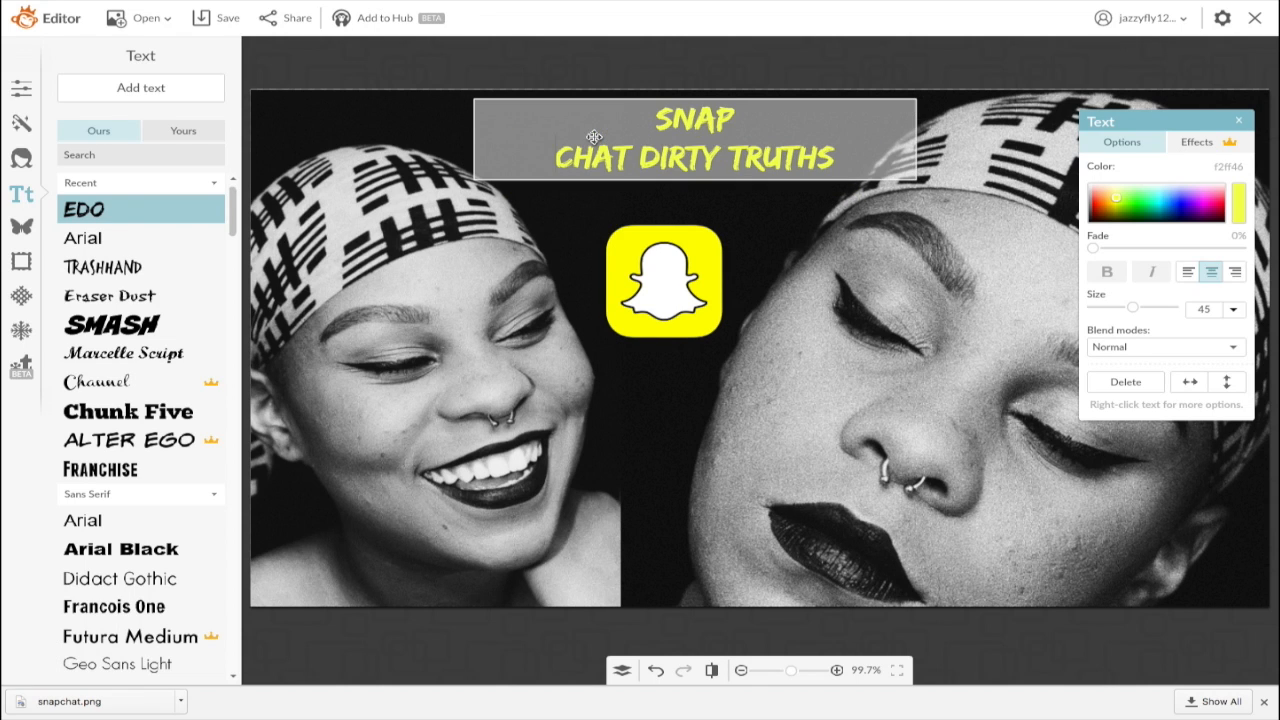
pyautogui.click(641, 158)
pyautogui.press('Return')
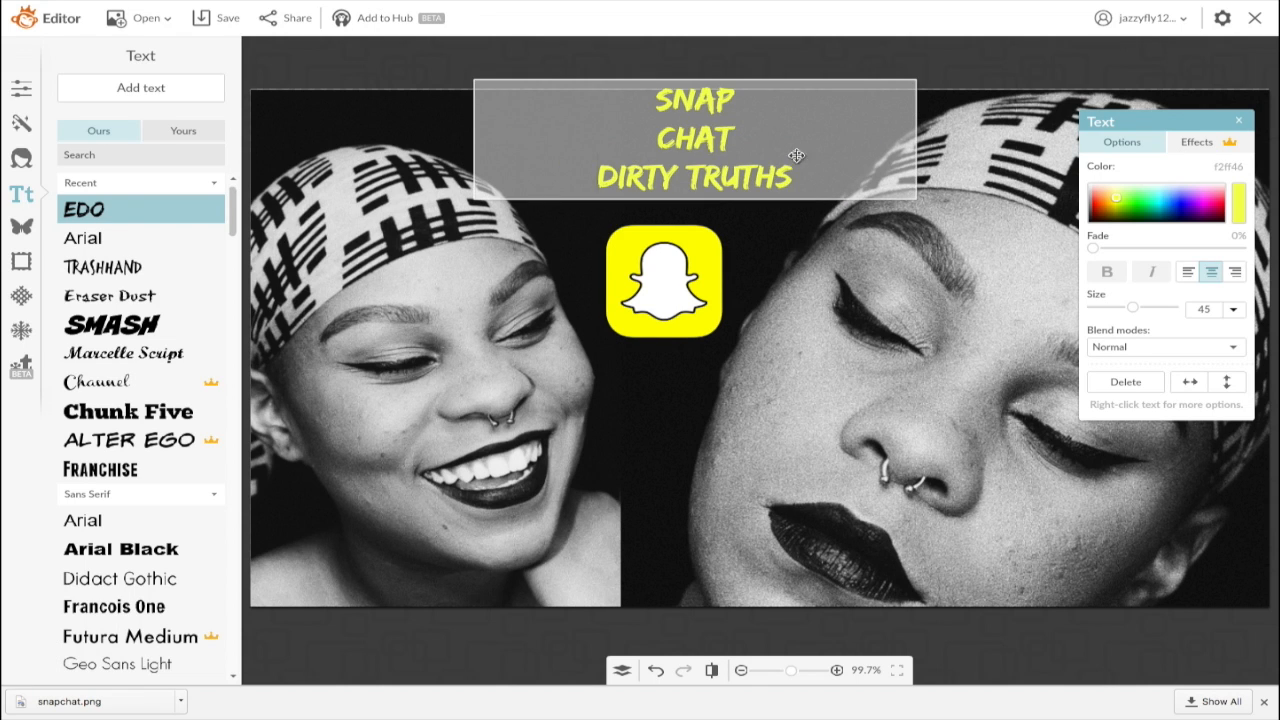
# Step: Recolour the title yellow f8ff3a, then widen and reposition its text box
pyautogui.moveTo(795, 175); pyautogui.dragTo(590, 82)
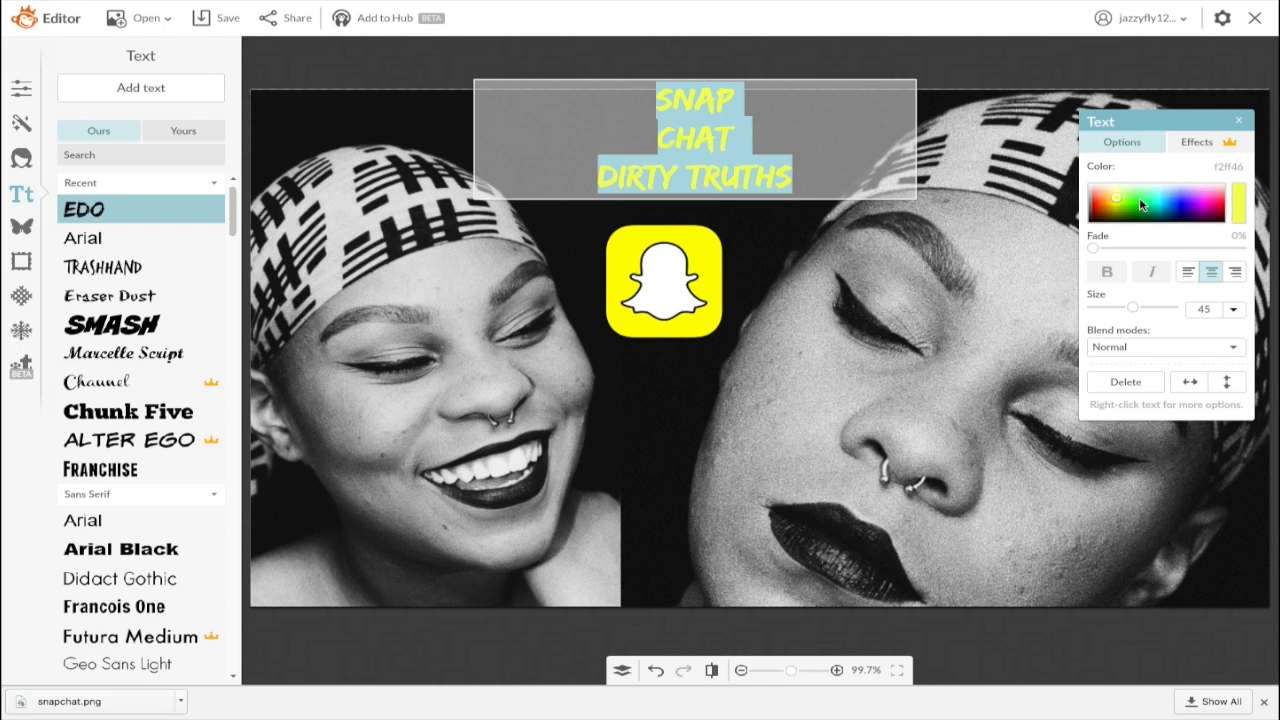
pyautogui.moveTo(1119, 200); pyautogui.dragTo(1121, 197)
pyautogui.click(752, 196)
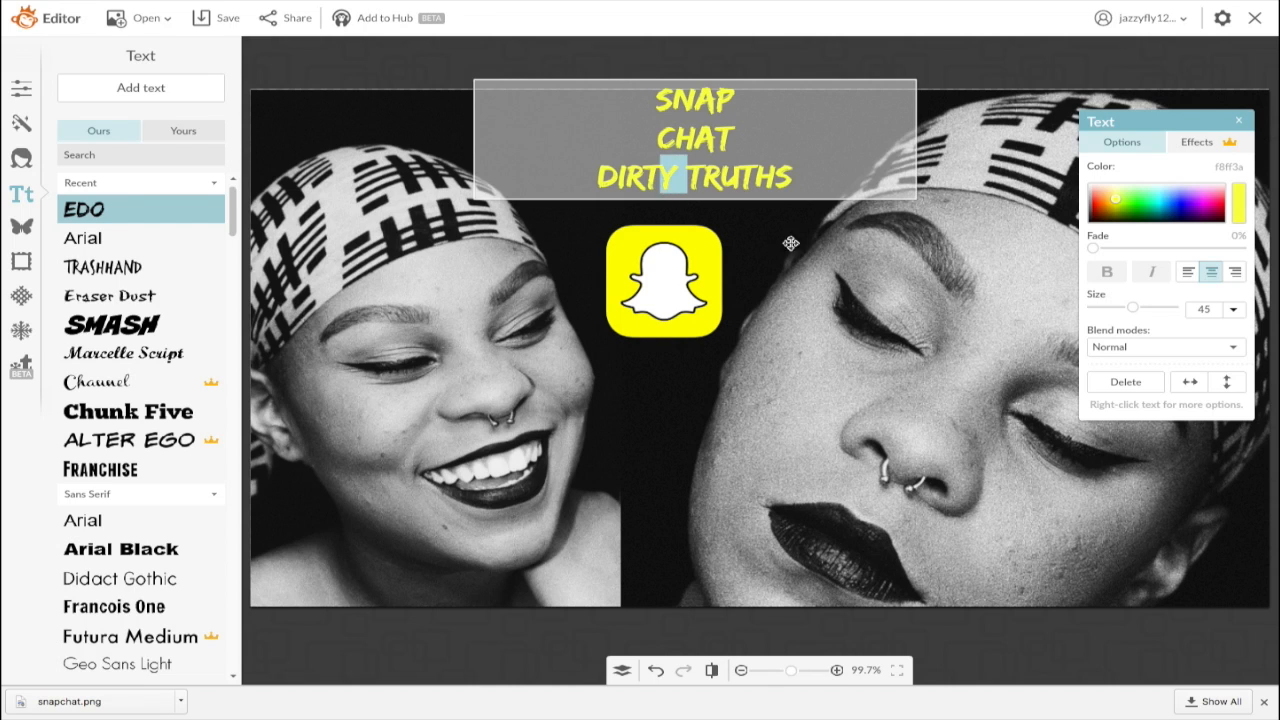
pyautogui.click(746, 203)
pyautogui.moveTo(733, 179); pyautogui.dragTo(709, 214)
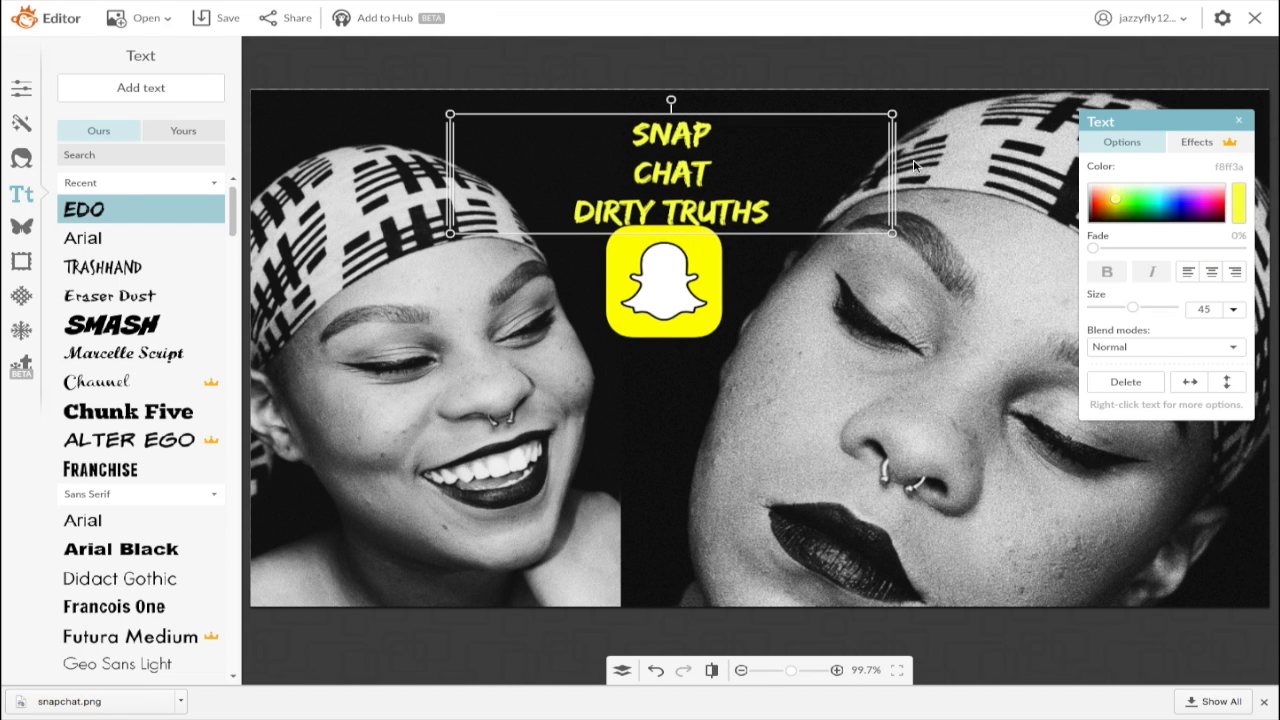
pyautogui.moveTo(892, 174); pyautogui.dragTo(1008, 175)
pyautogui.moveTo(740, 201); pyautogui.dragTo(679, 194)
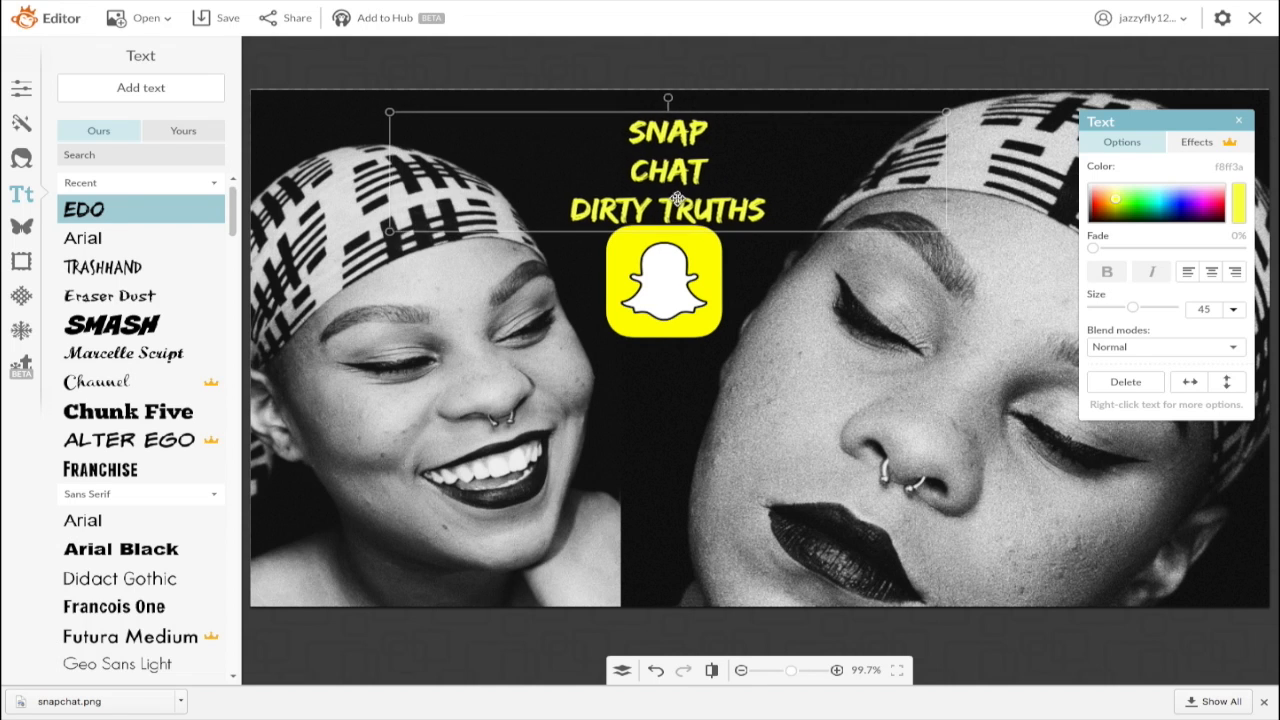
# Step: Rejoin SNAP and CHAT so the title reads SNAPCHAT over DIRTY TRUTHS
pyautogui.click(627, 161)
pyautogui.press('BackSpace')
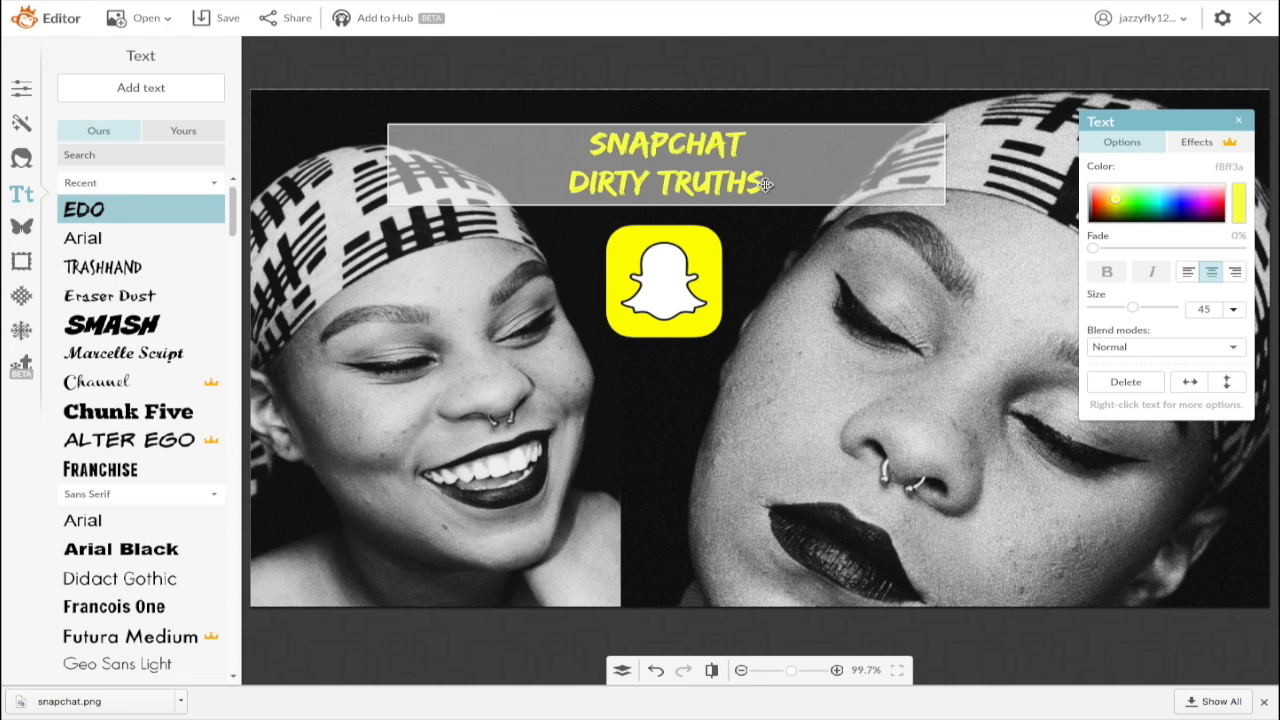
pyautogui.moveTo(767, 185); pyautogui.dragTo(549, 148)
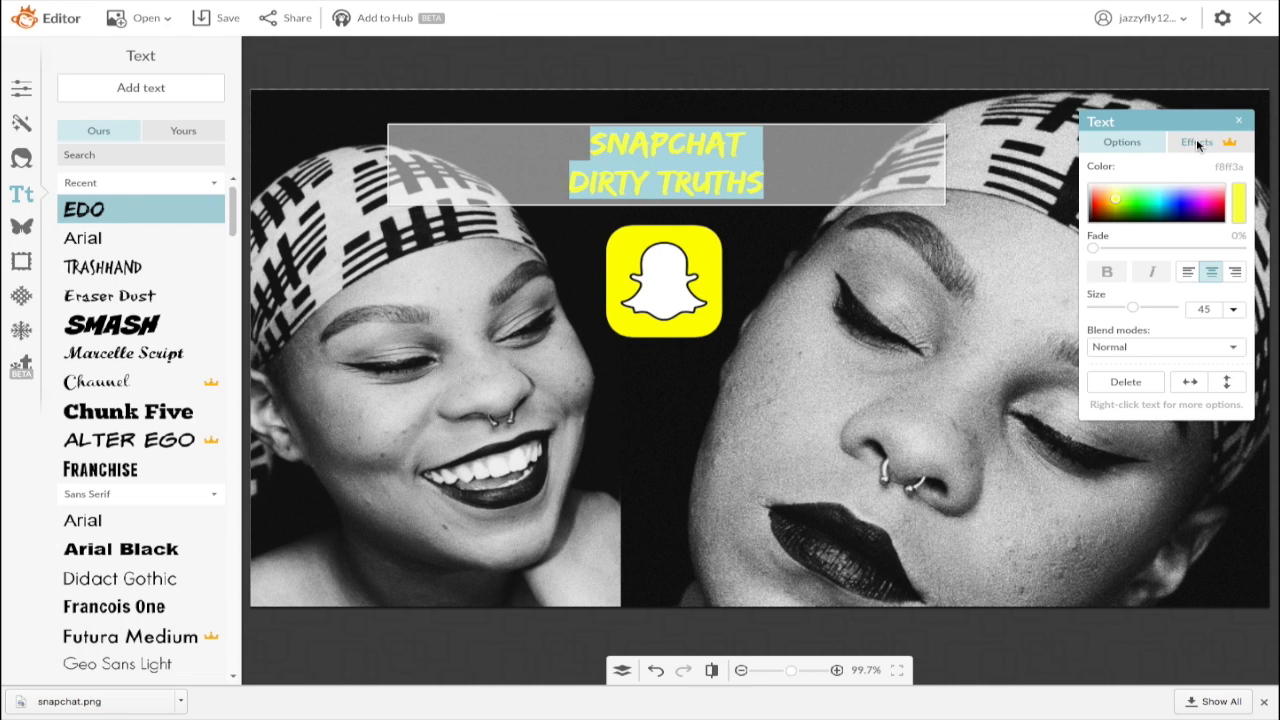
# Step: Give the title a drop shadow with horizontal blur 0 and 92% intensity, lowering it toward the logo
pyautogui.click(1196, 142)
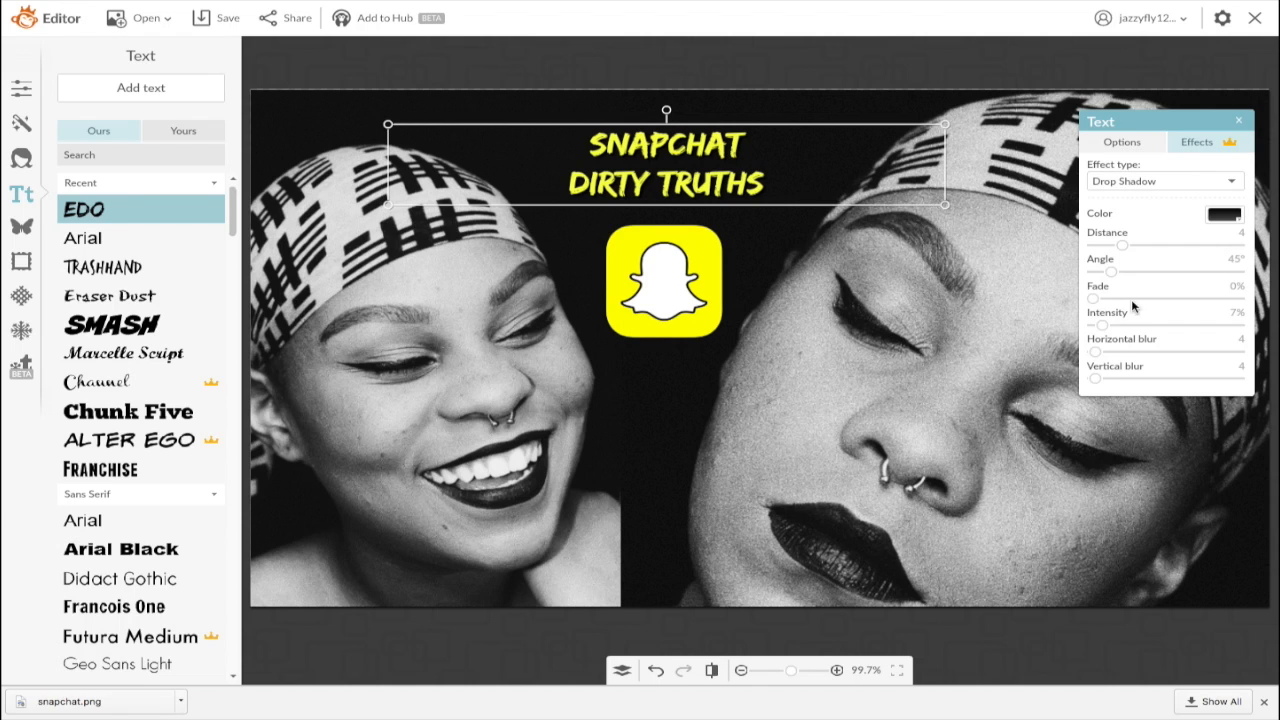
pyautogui.moveTo(1096, 352); pyautogui.dragTo(1240, 314)
pyautogui.moveTo(1159, 331); pyautogui.dragTo(1226, 324)
pyautogui.moveTo(685, 169)
pyautogui.mouseDown()
pyautogui.moveTo(688, 398)
pyautogui.moveTo(689, 176)
pyautogui.mouseUp()
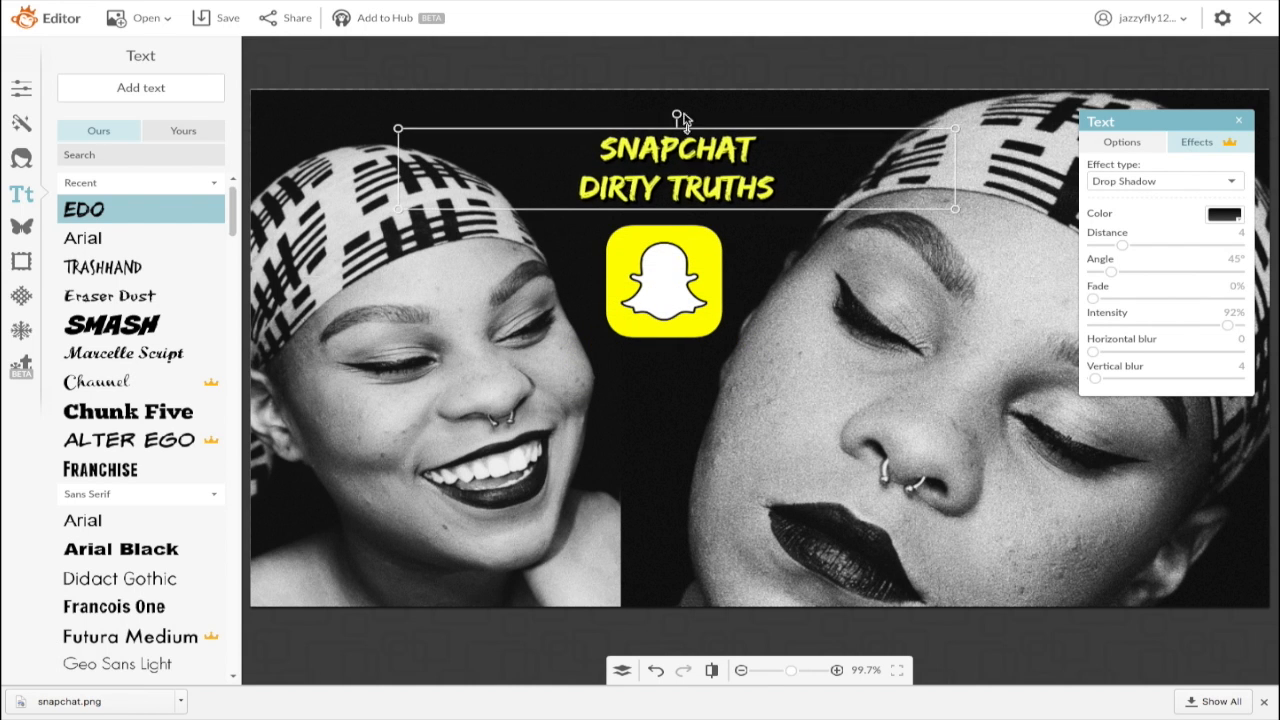
pyautogui.click(680, 117)
pyautogui.click(736, 284)
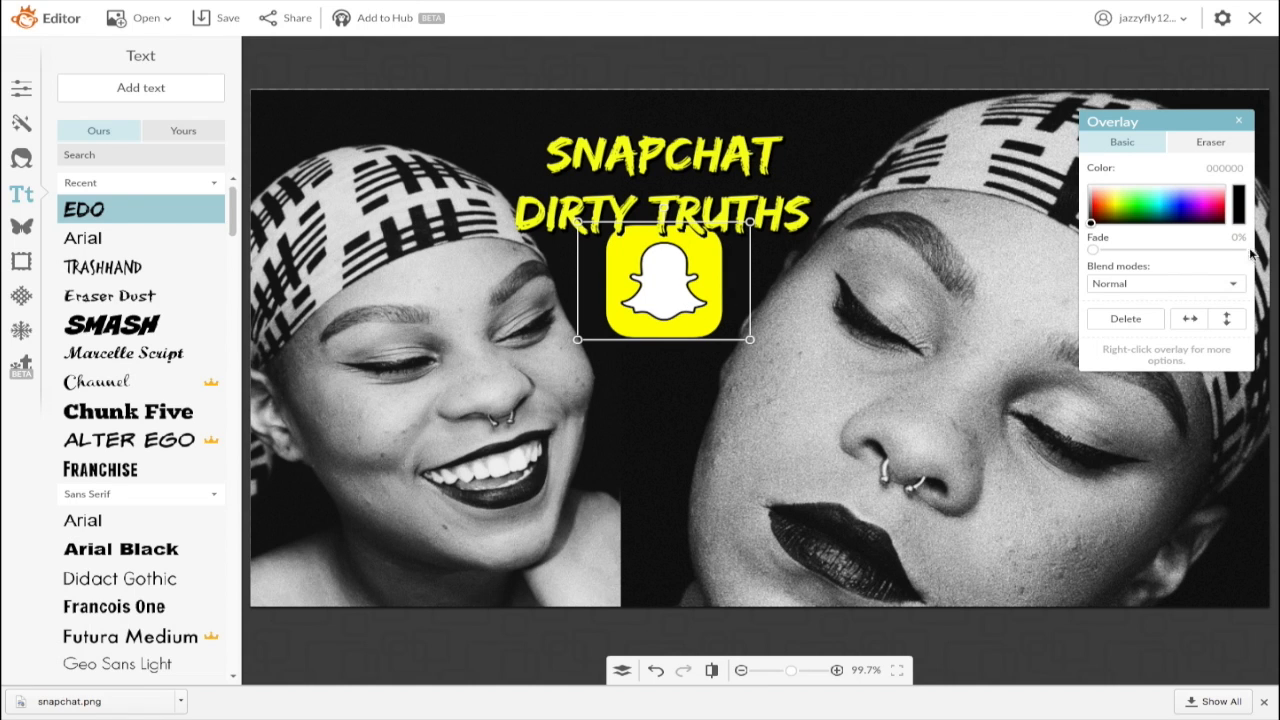
# Step: Fade the Snapchat logo to about 58%, enlarge it slightly and nudge it up under the title
pyautogui.moveTo(1095, 251); pyautogui.dragTo(1186, 257)
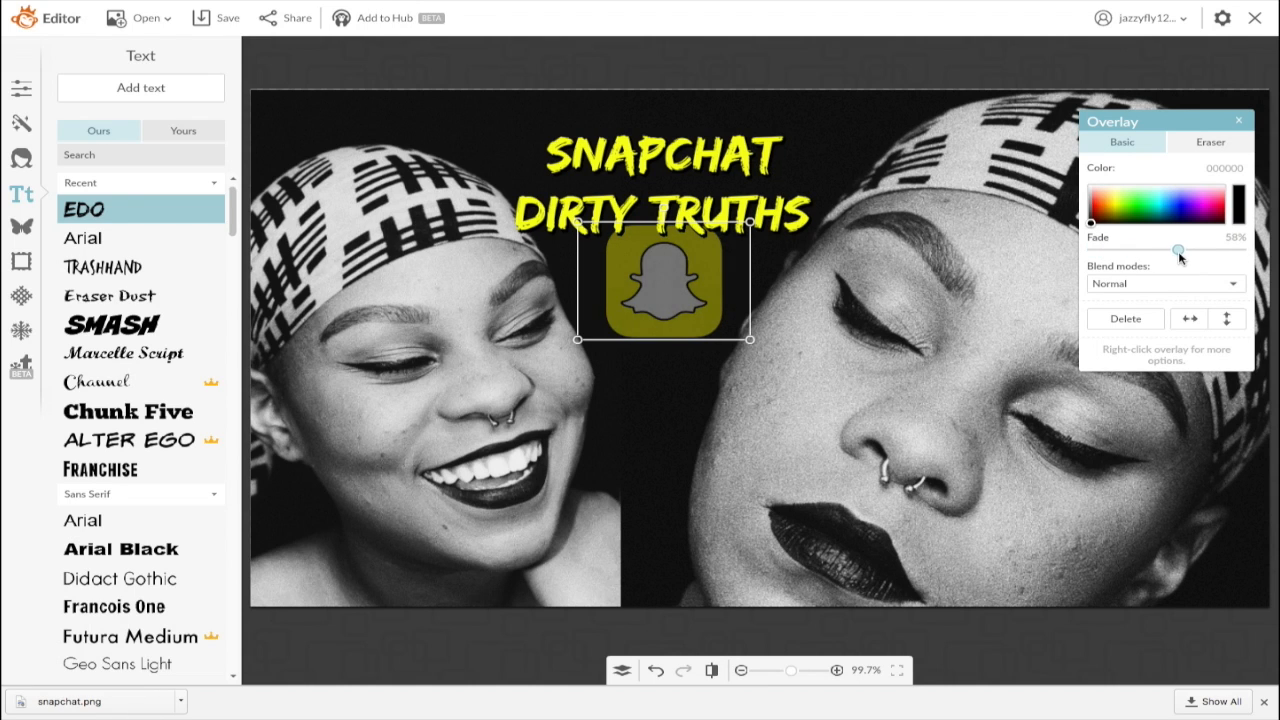
pyautogui.click(779, 347)
pyautogui.click(685, 327)
pyautogui.moveTo(607, 338); pyautogui.dragTo(603, 371)
pyautogui.moveTo(651, 304); pyautogui.dragTo(645, 291)
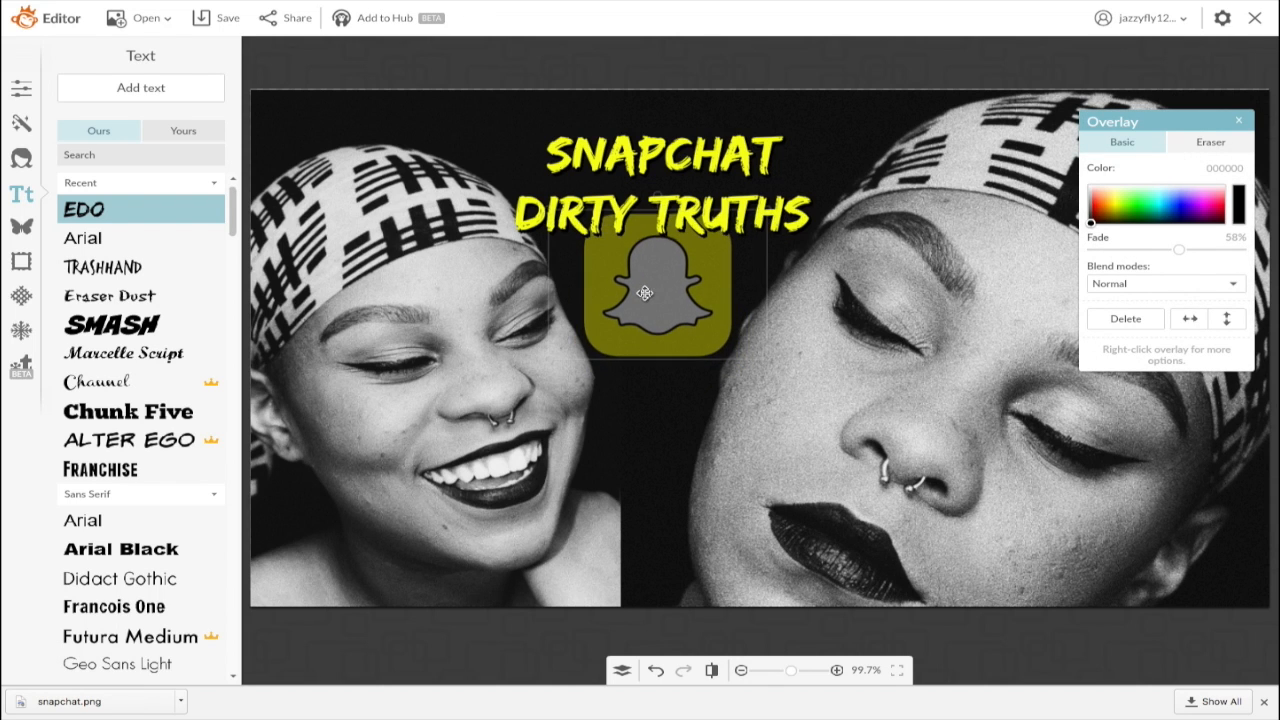
pyautogui.click(650, 401)
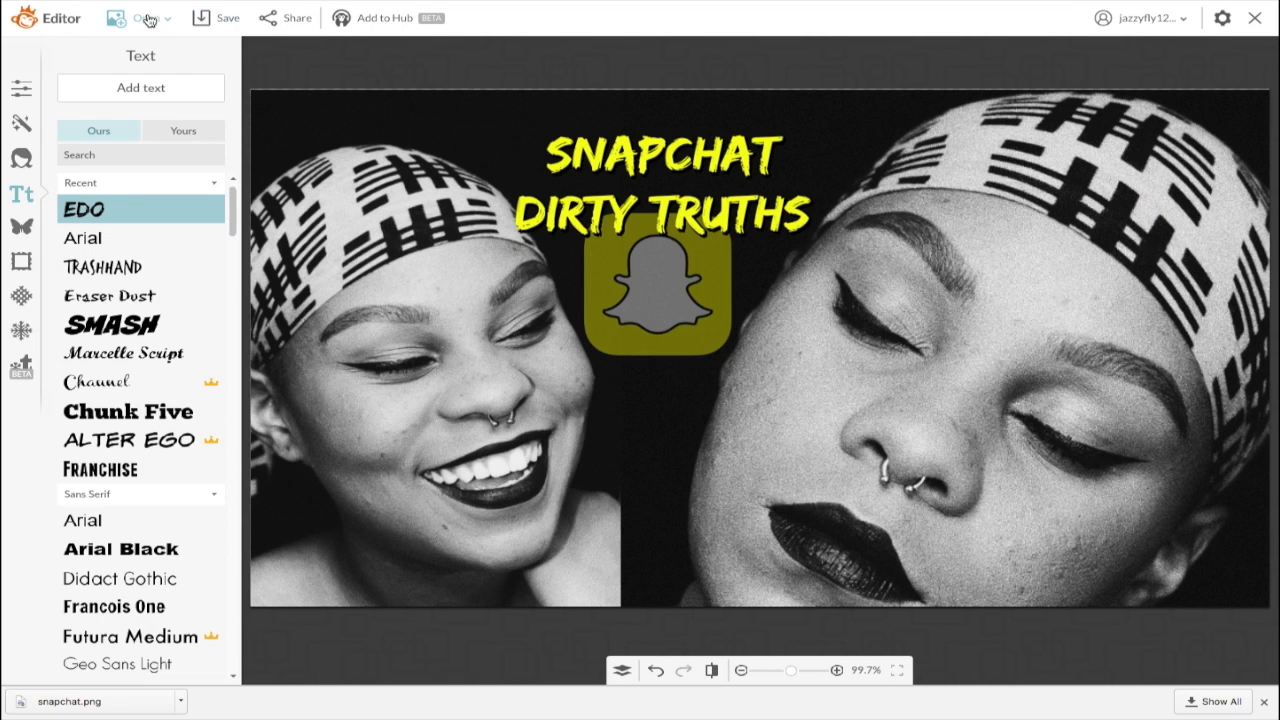
# Step: Save the 1280×720 thumbnail to the computer as a JPG named 'snapchat truth/dare'
pyautogui.click(222, 20)
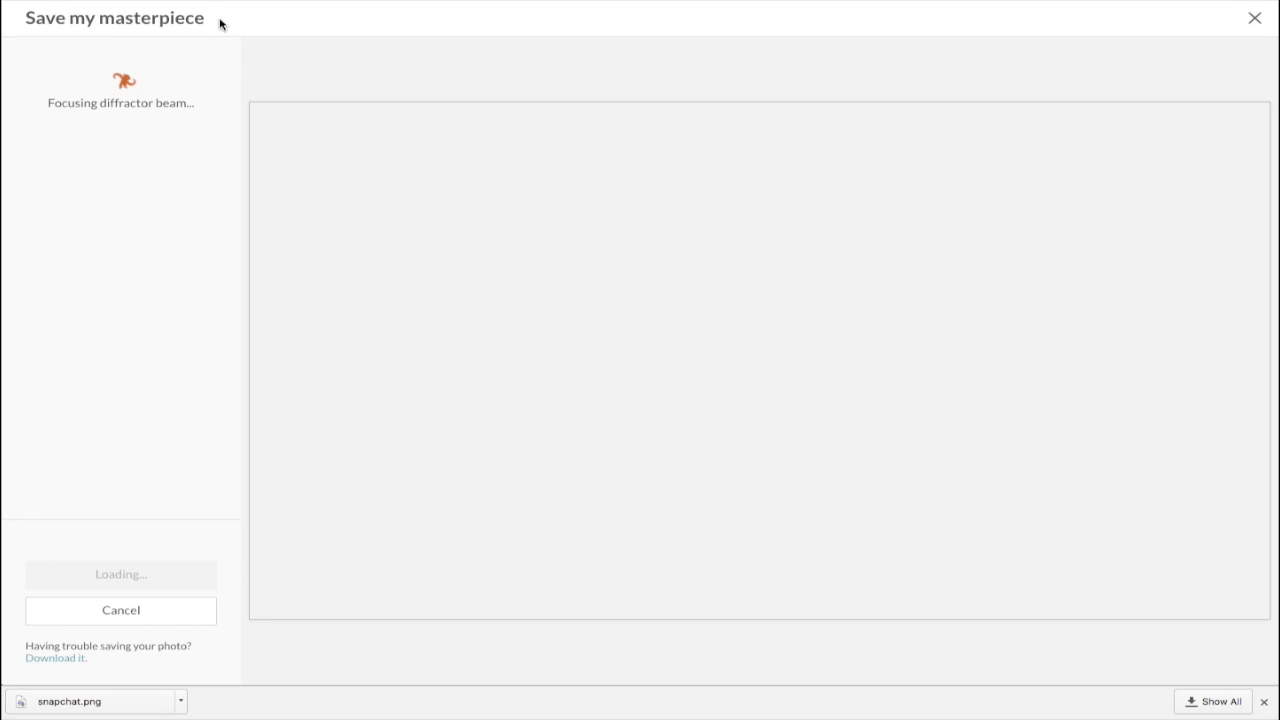
pyautogui.moveTo(148, 83); pyautogui.dragTo(12, 72)
pyautogui.press('BackSpace')
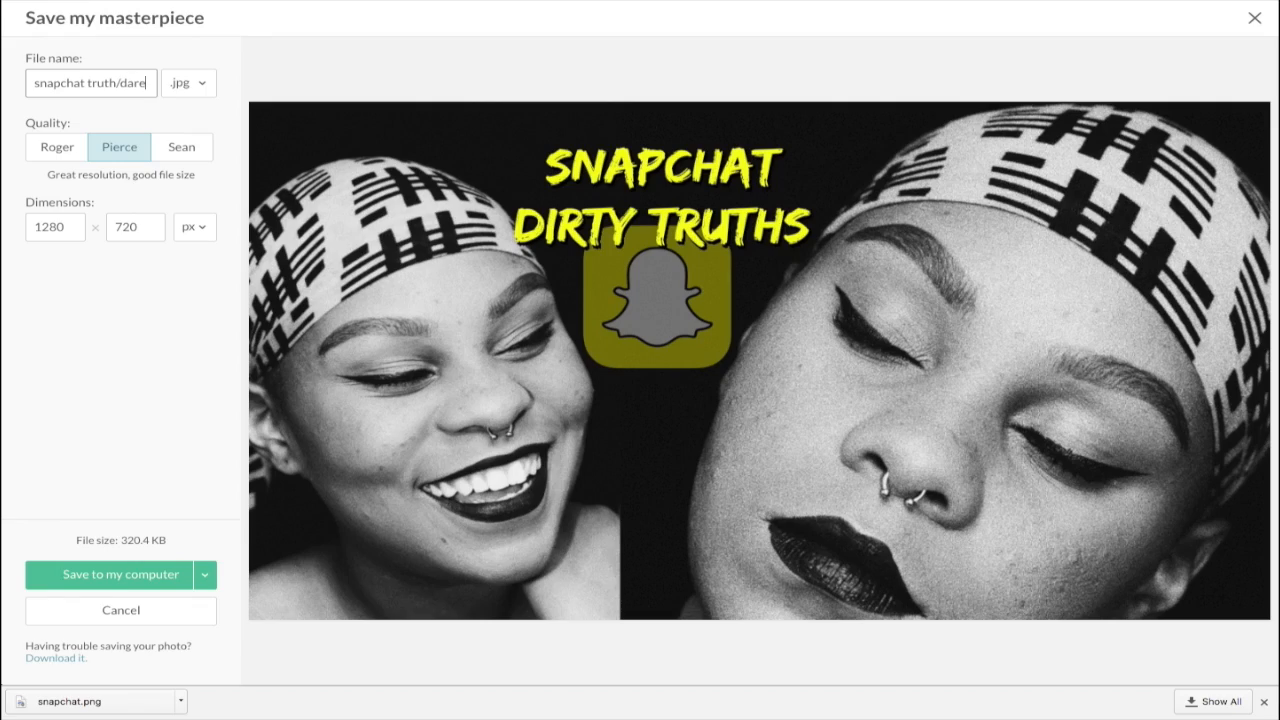
pyautogui.write('snapchat truth/dare')
pyautogui.click(116, 574)
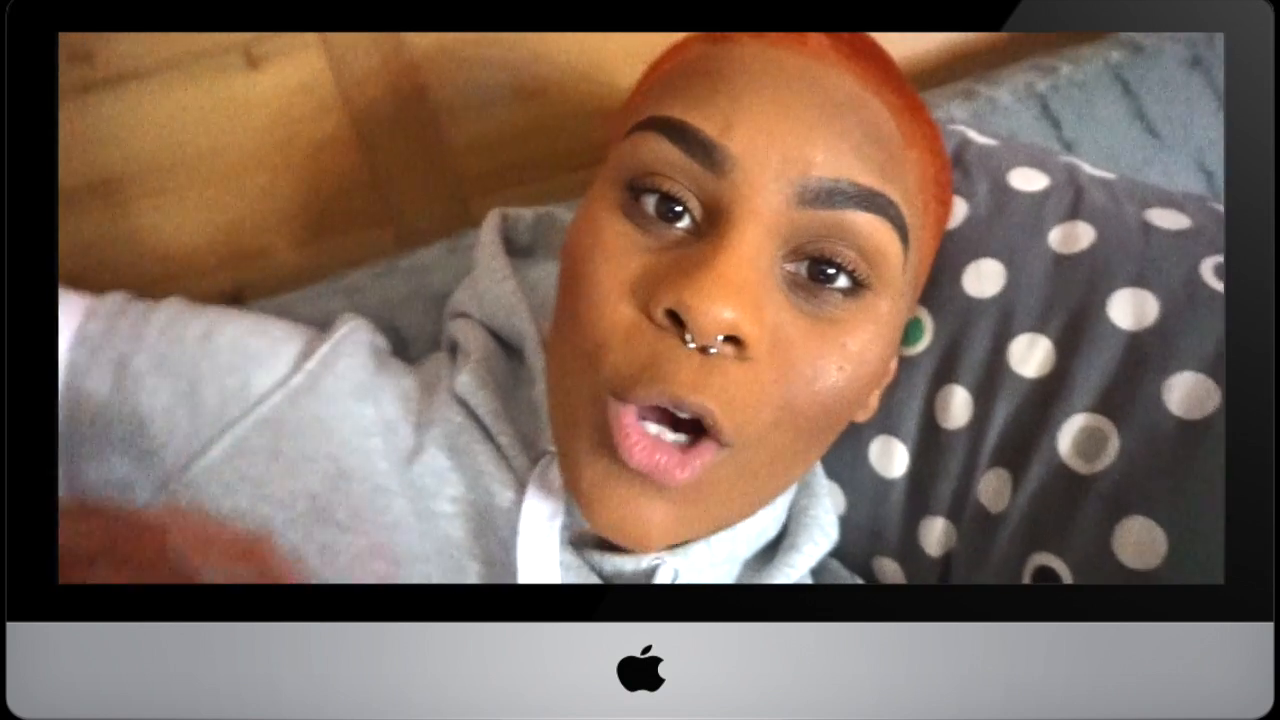